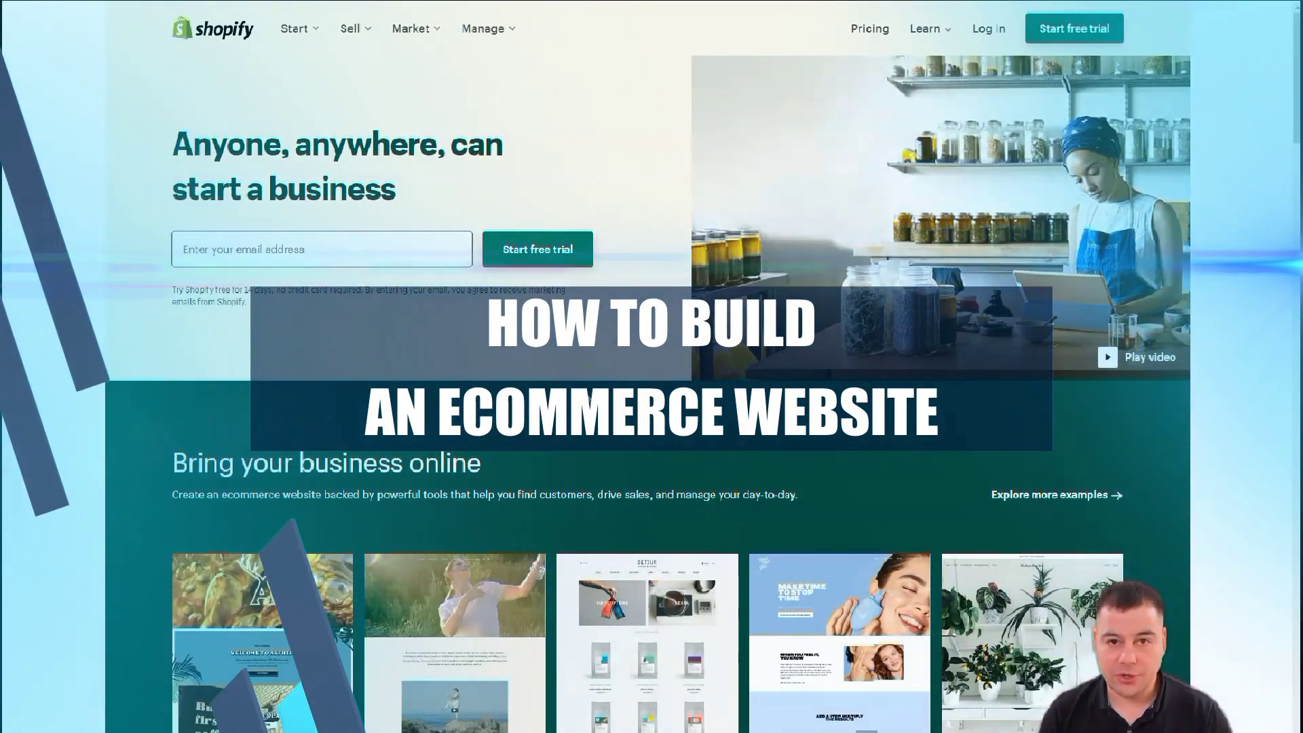
Browse down the Shopify homepage, return to the top, and bring up the free-trial signup
scroll(594, 380, down, 4)
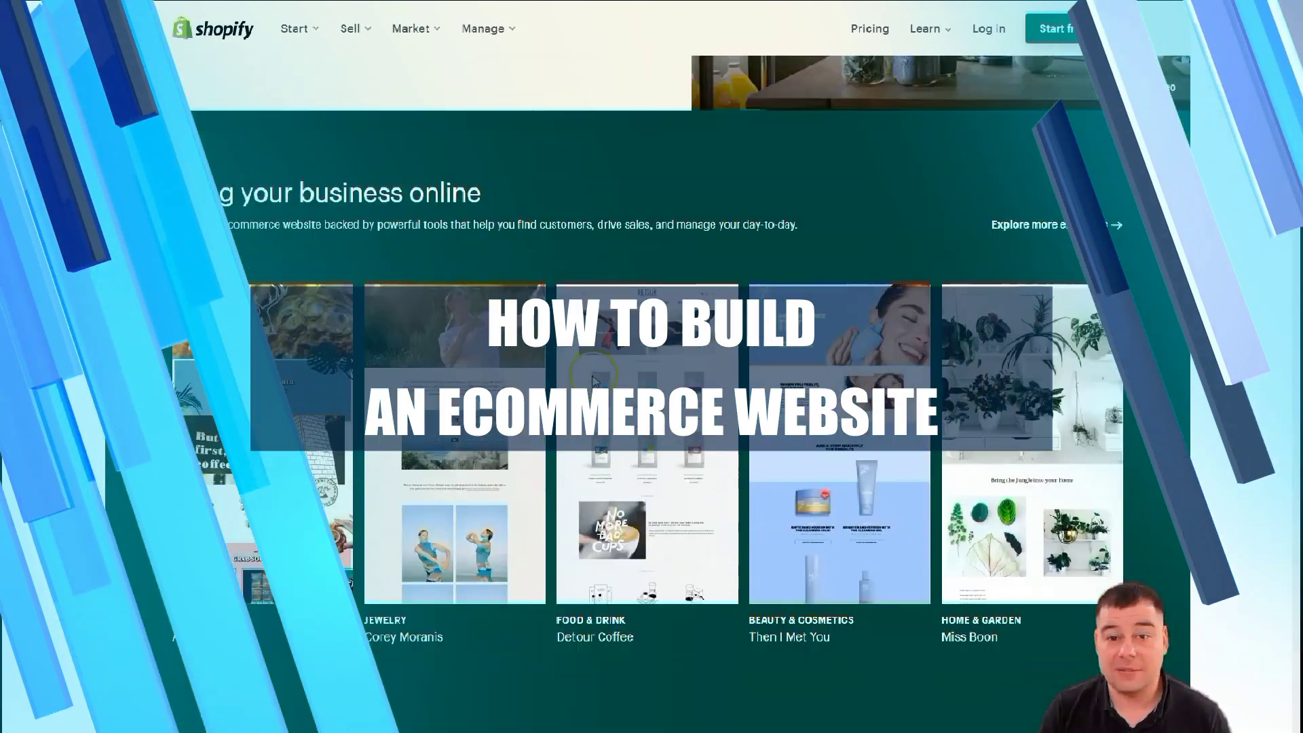
scroll(594, 380, down, 9)
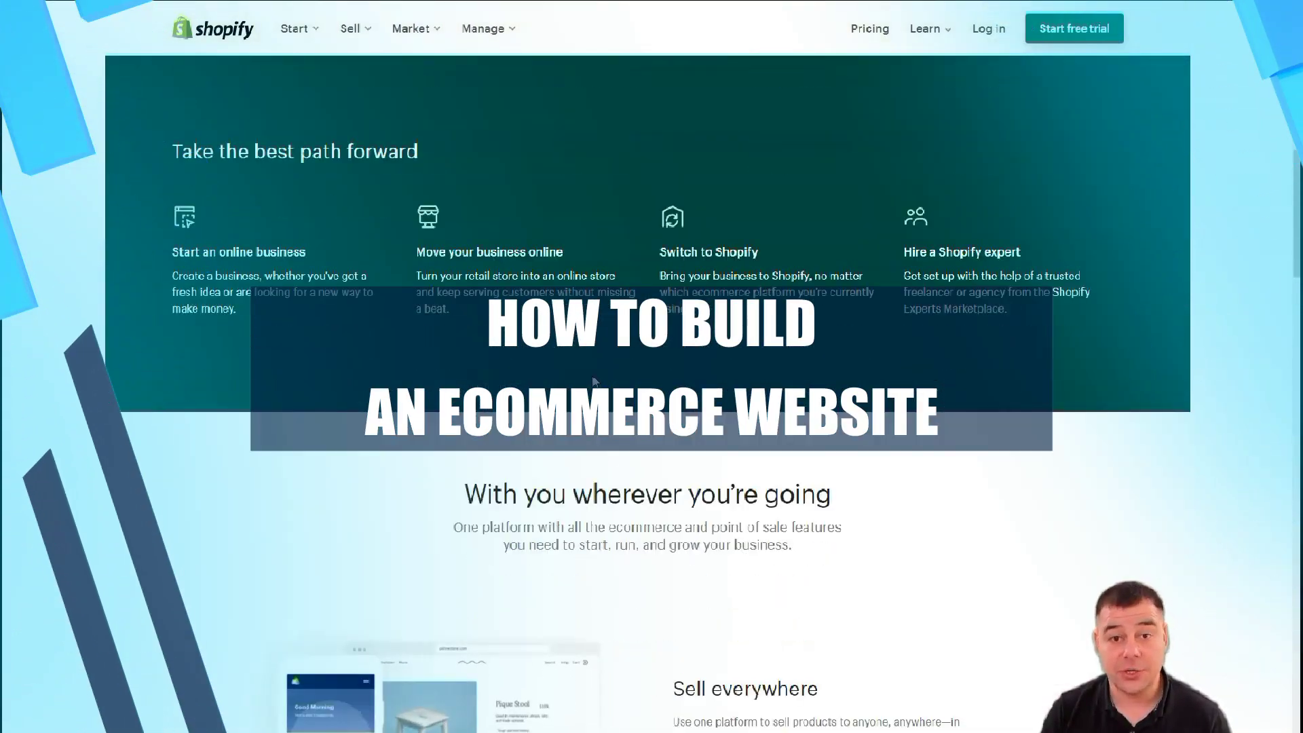
scroll(593, 381, down, 11)
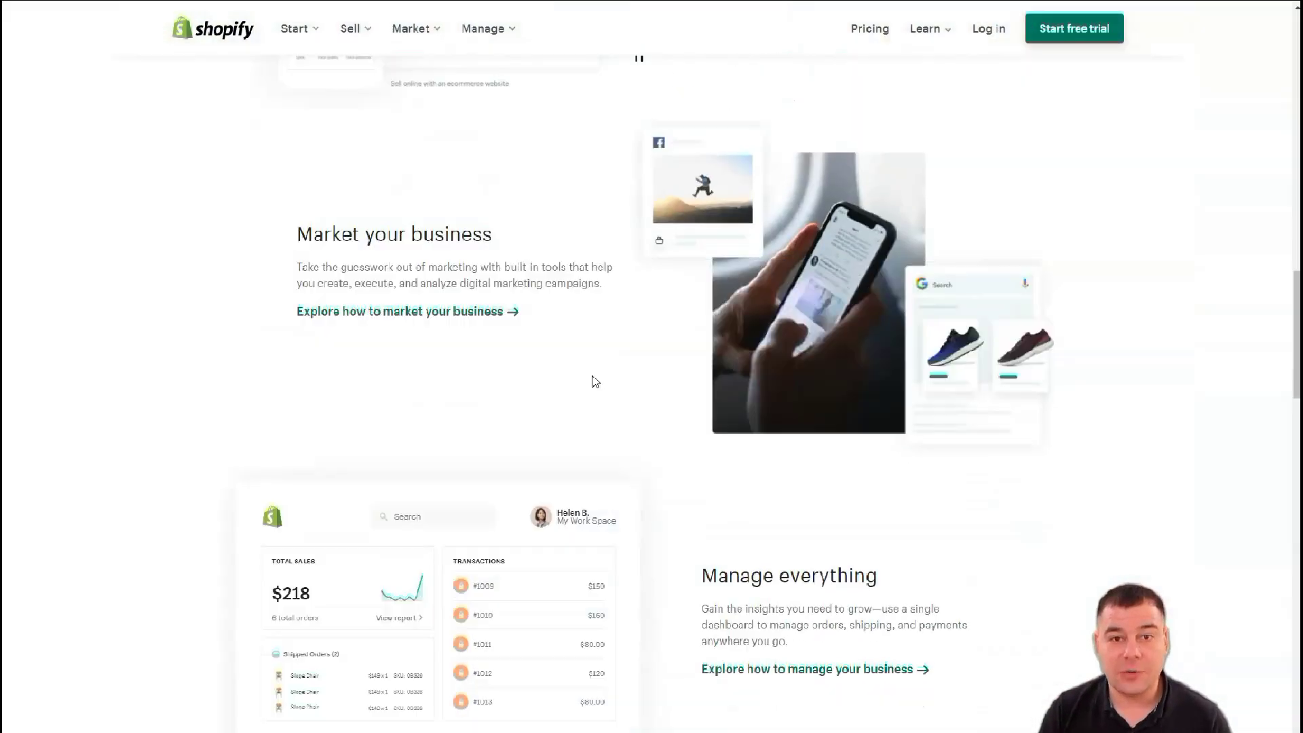
scroll(594, 382, down, 12)
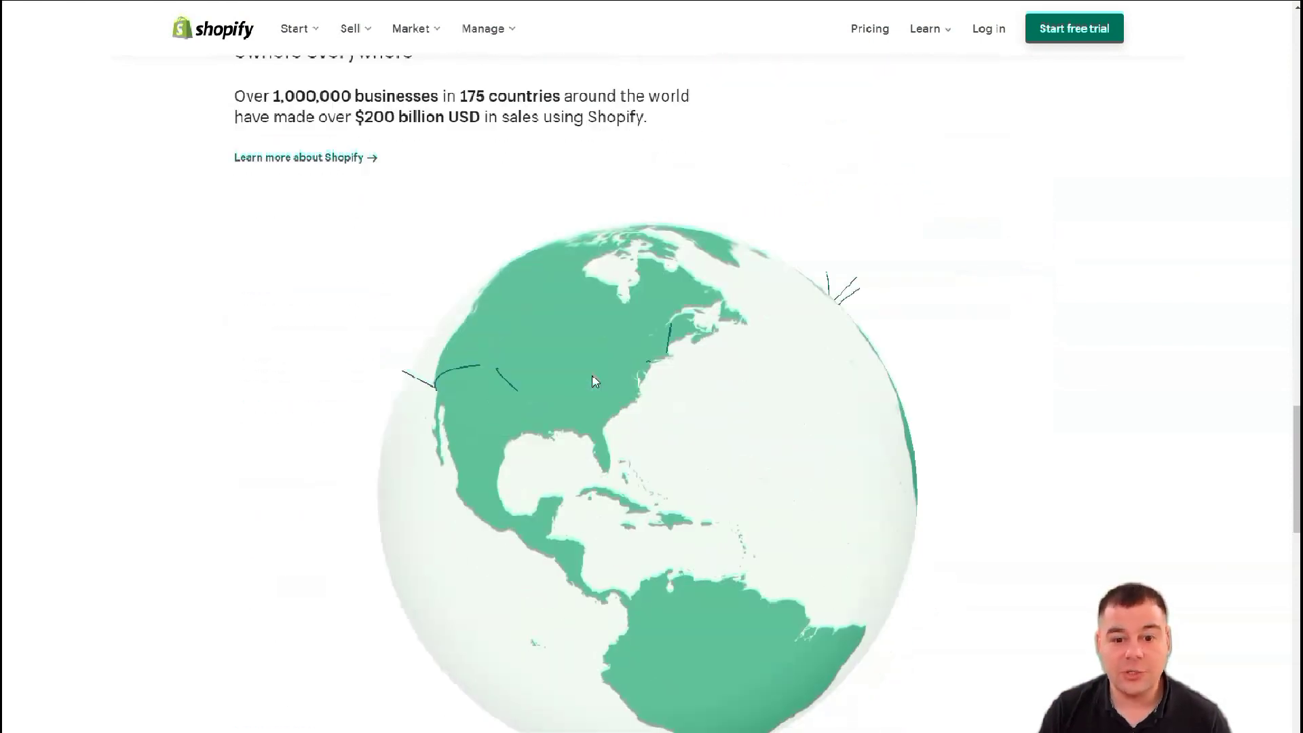
scroll(594, 381, down, 15)
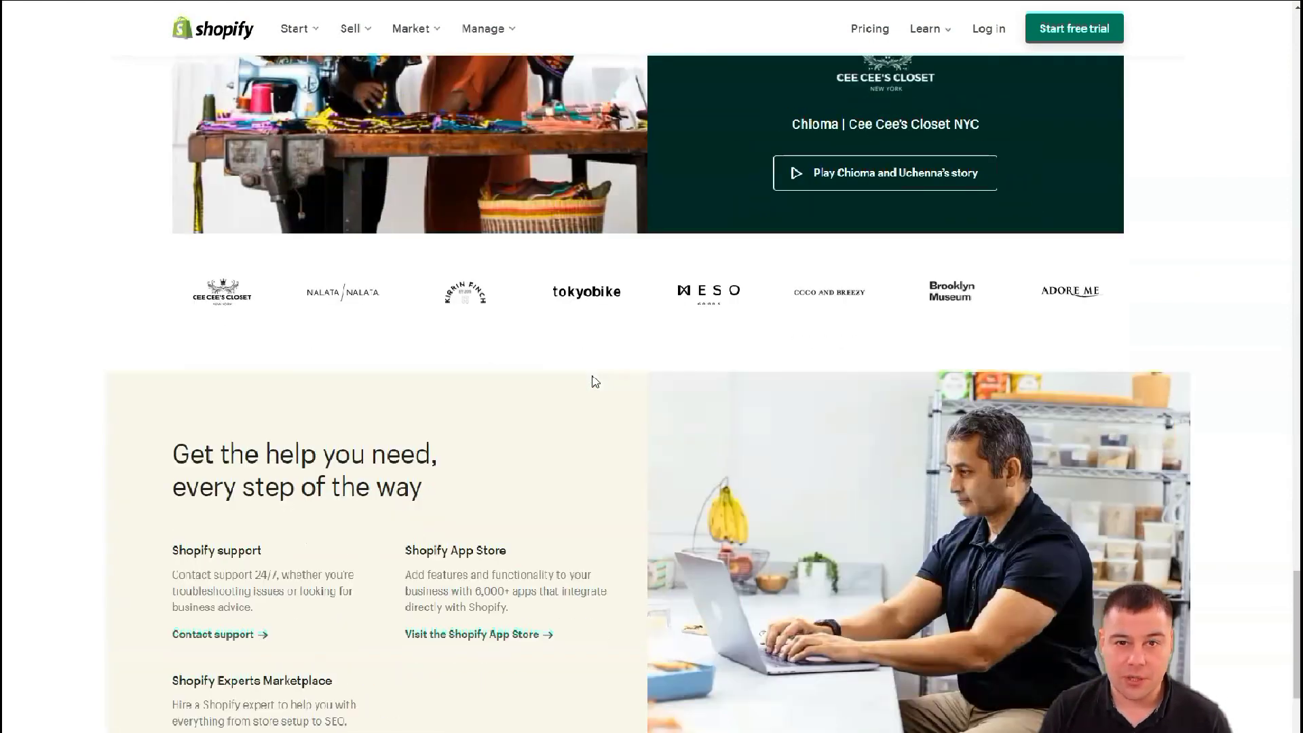
scroll(594, 381, down, 10)
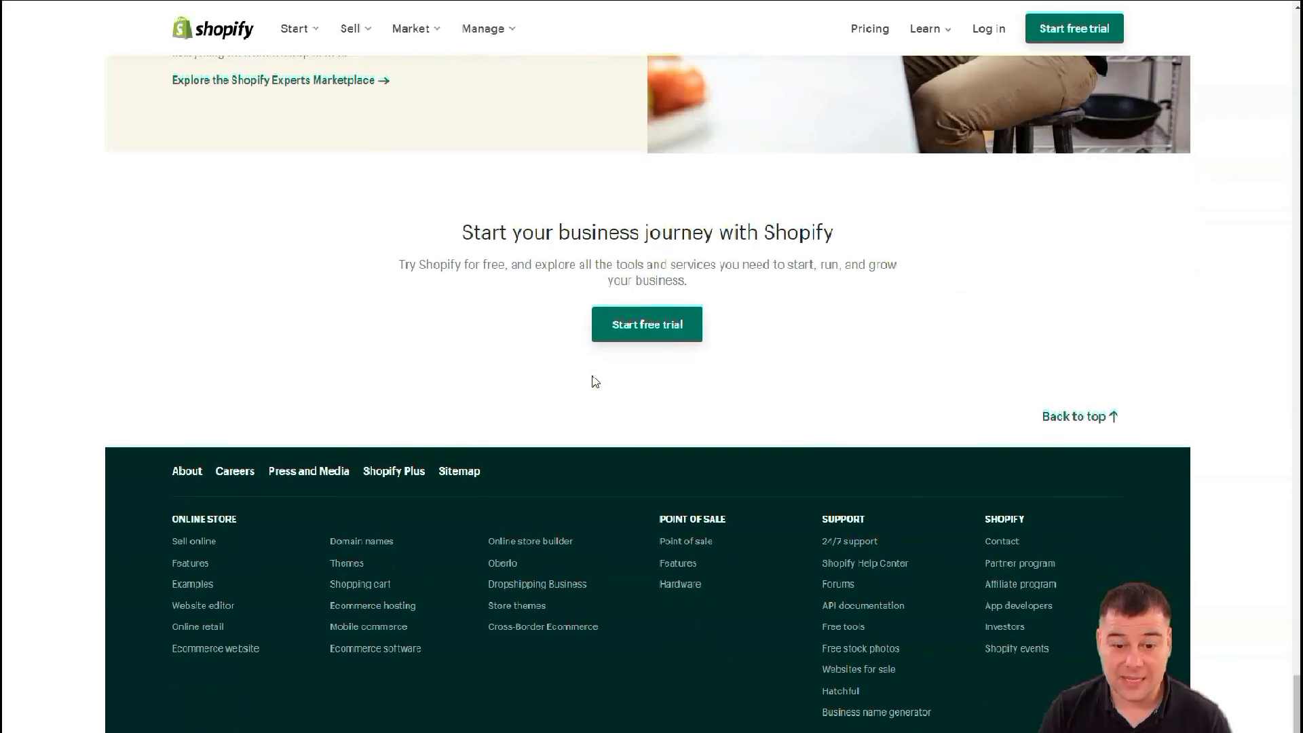
scroll(595, 381, up, 20)
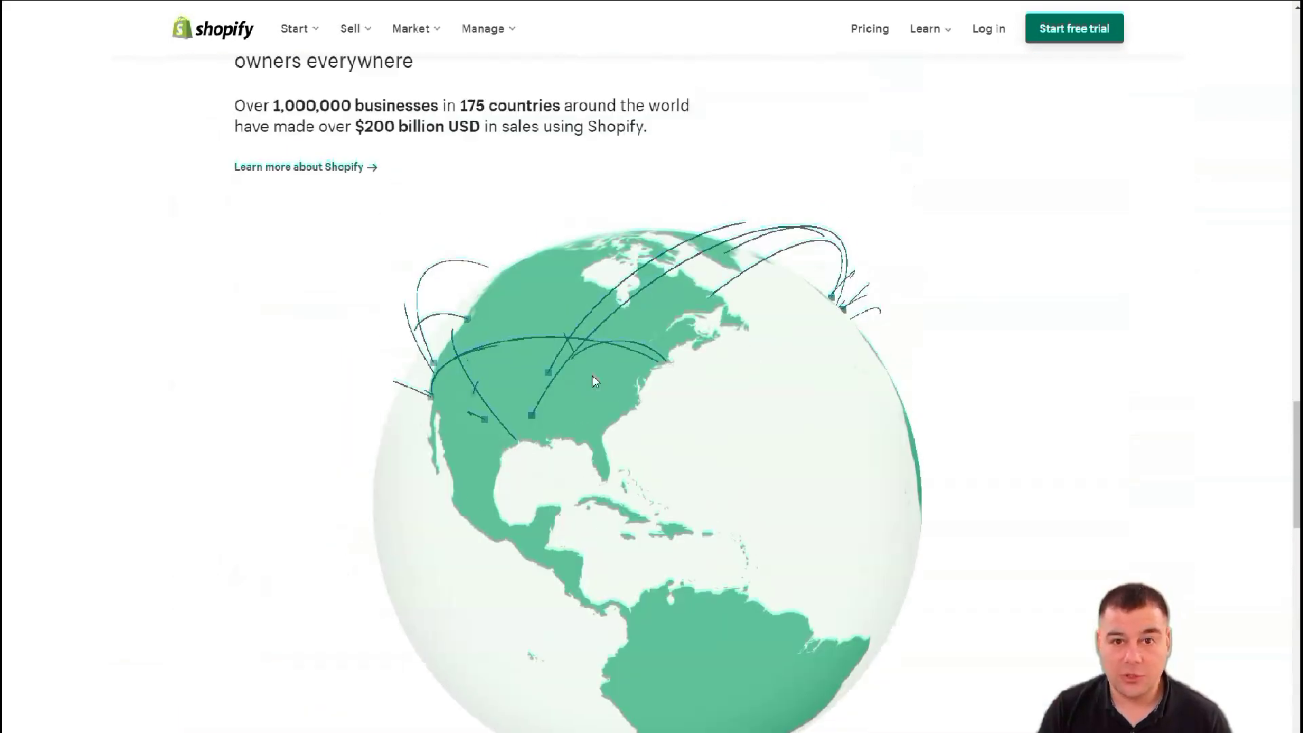
scroll(593, 382, up, 20)
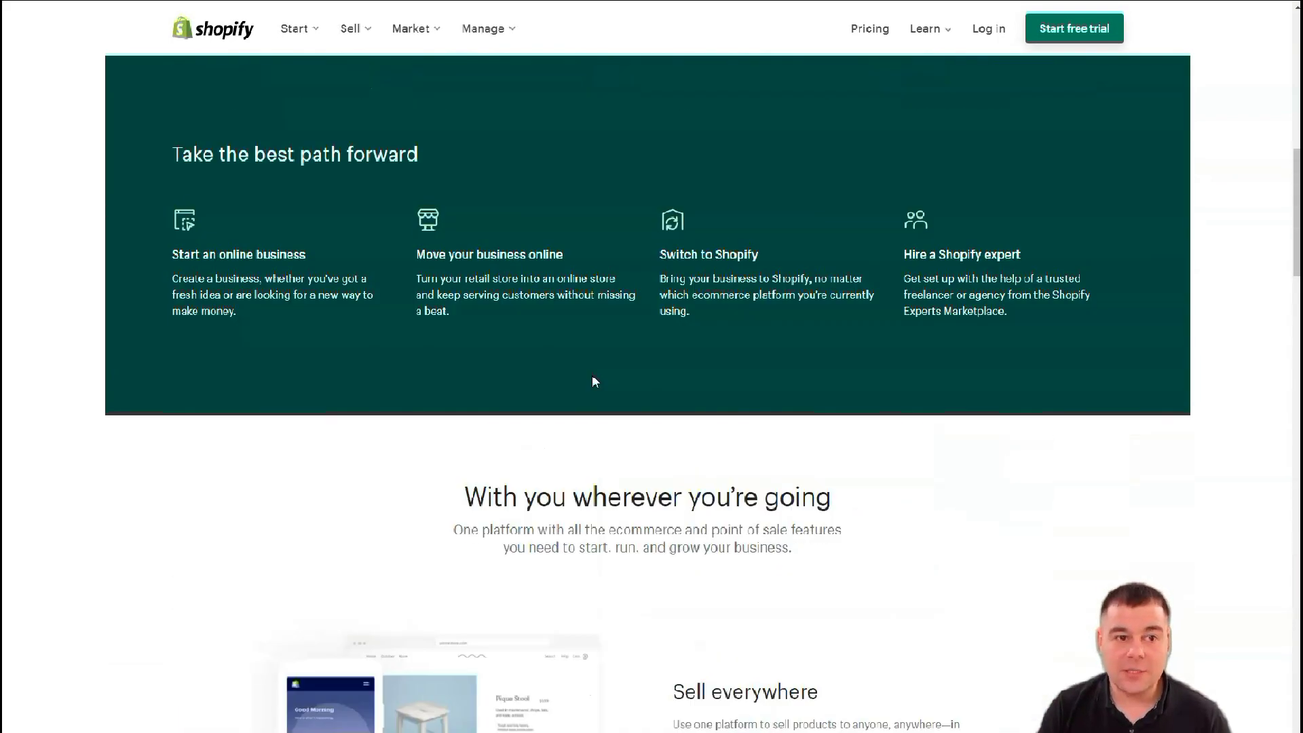
scroll(593, 381, up, 12)
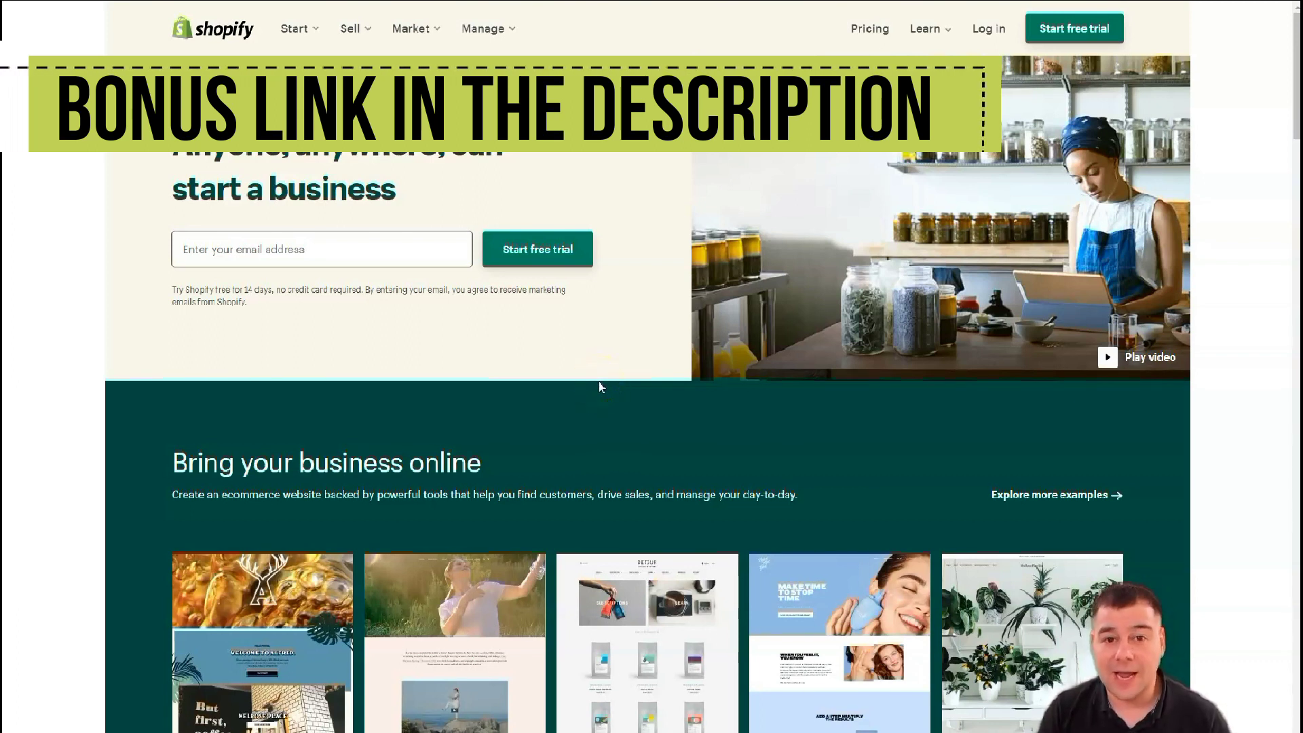
click(596, 385)
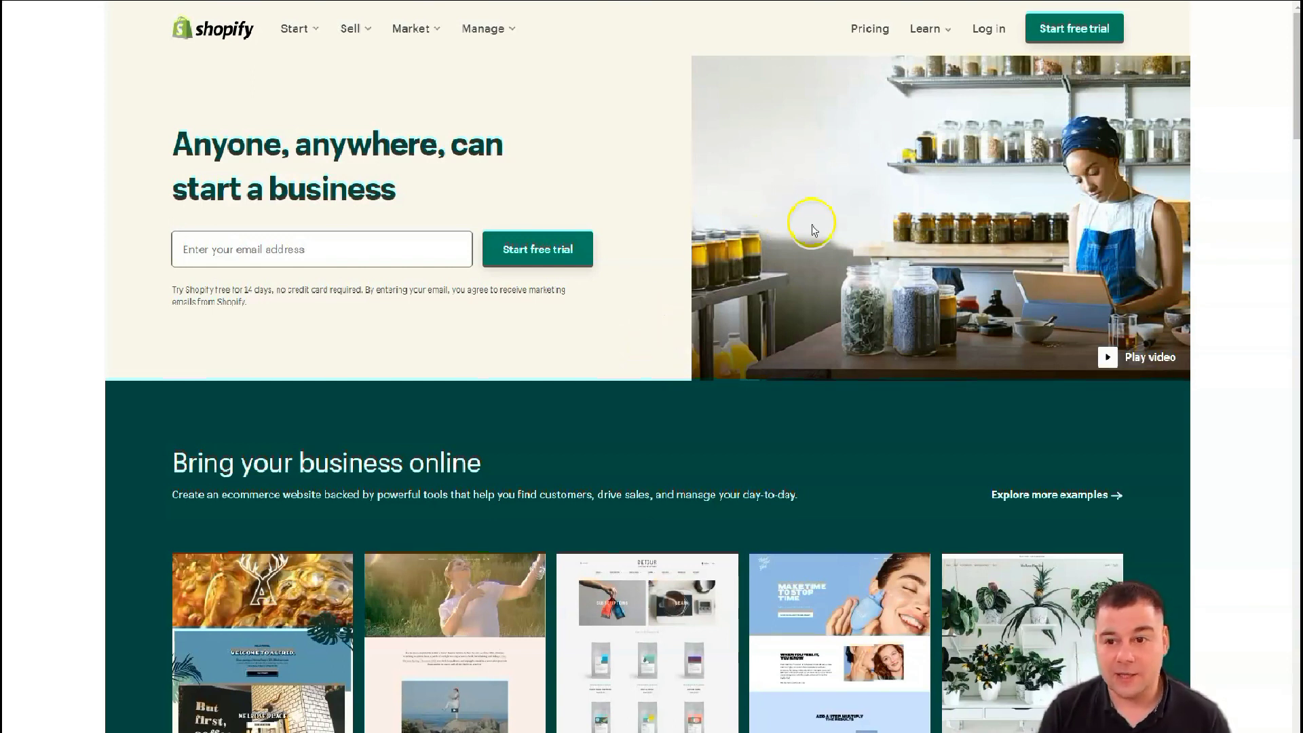
Open the 14-day free trial signup form from the top-right of the page
click(1069, 31)
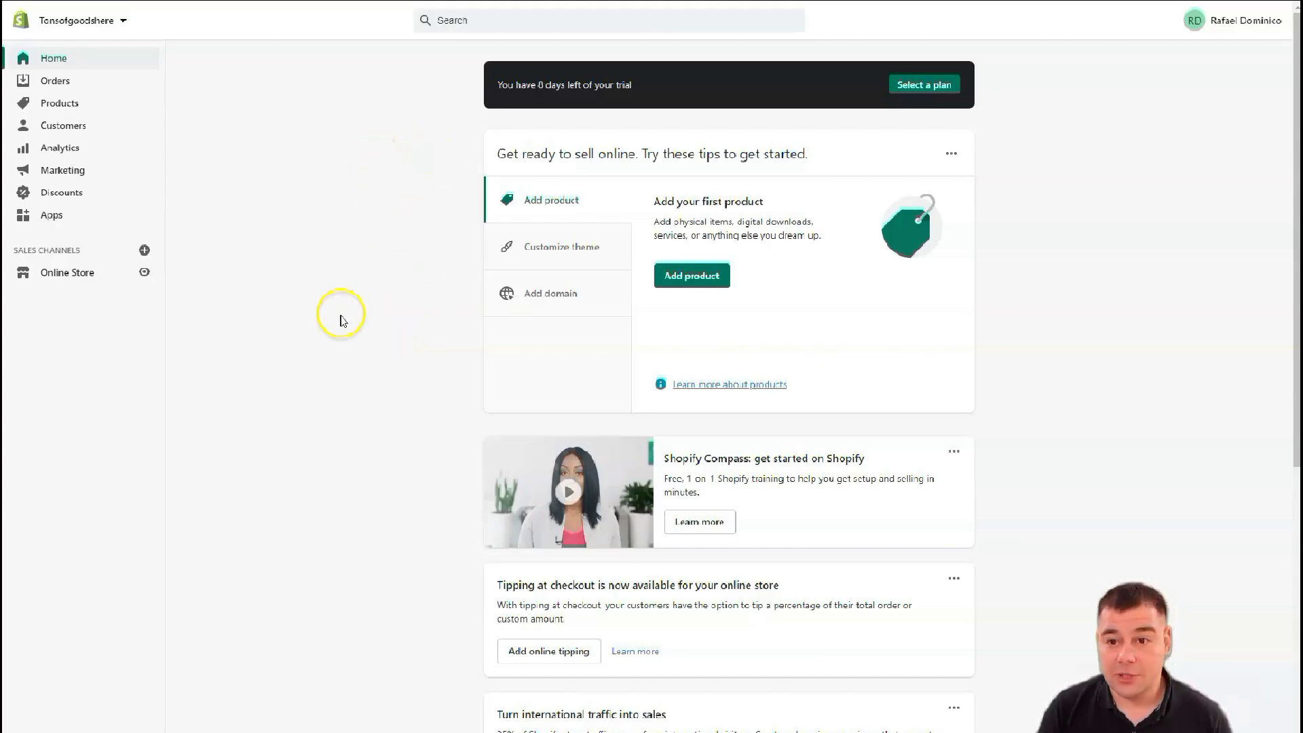
scroll(340, 319, down, 5)
scroll(340, 319, up, 5)
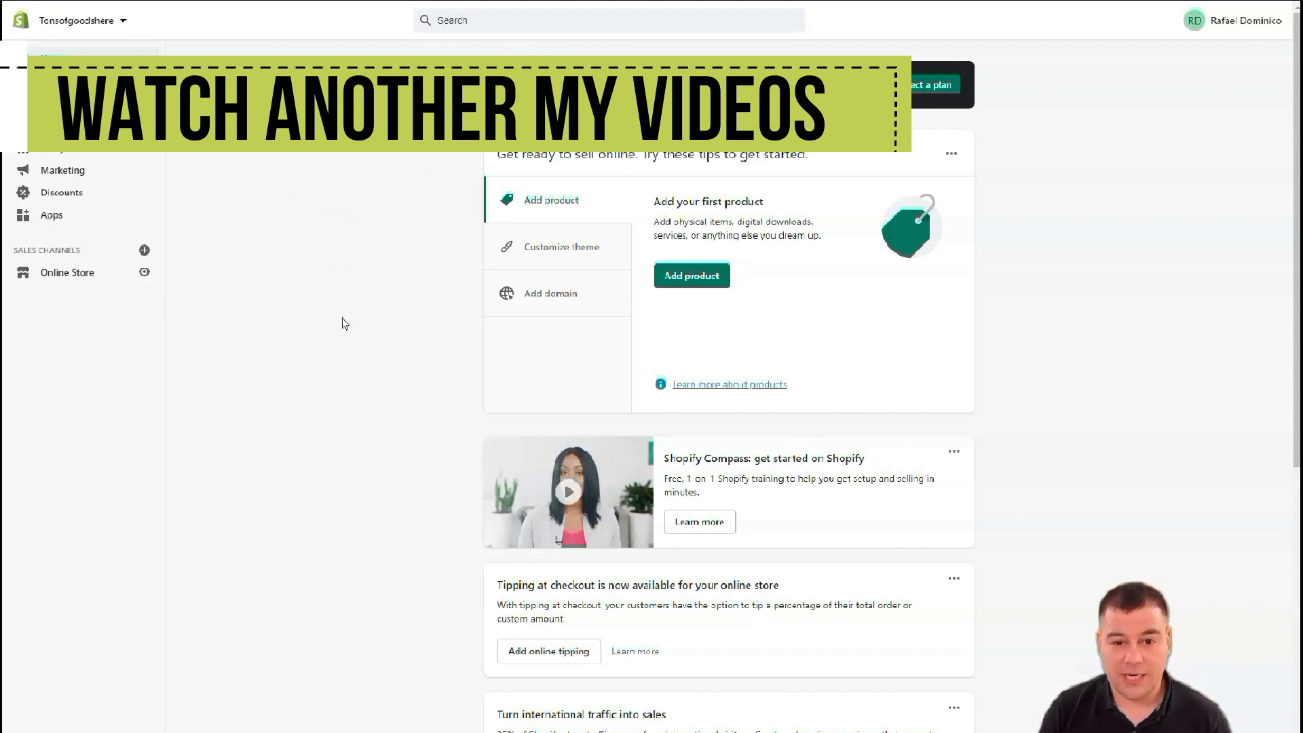
scroll(342, 323, down, 5)
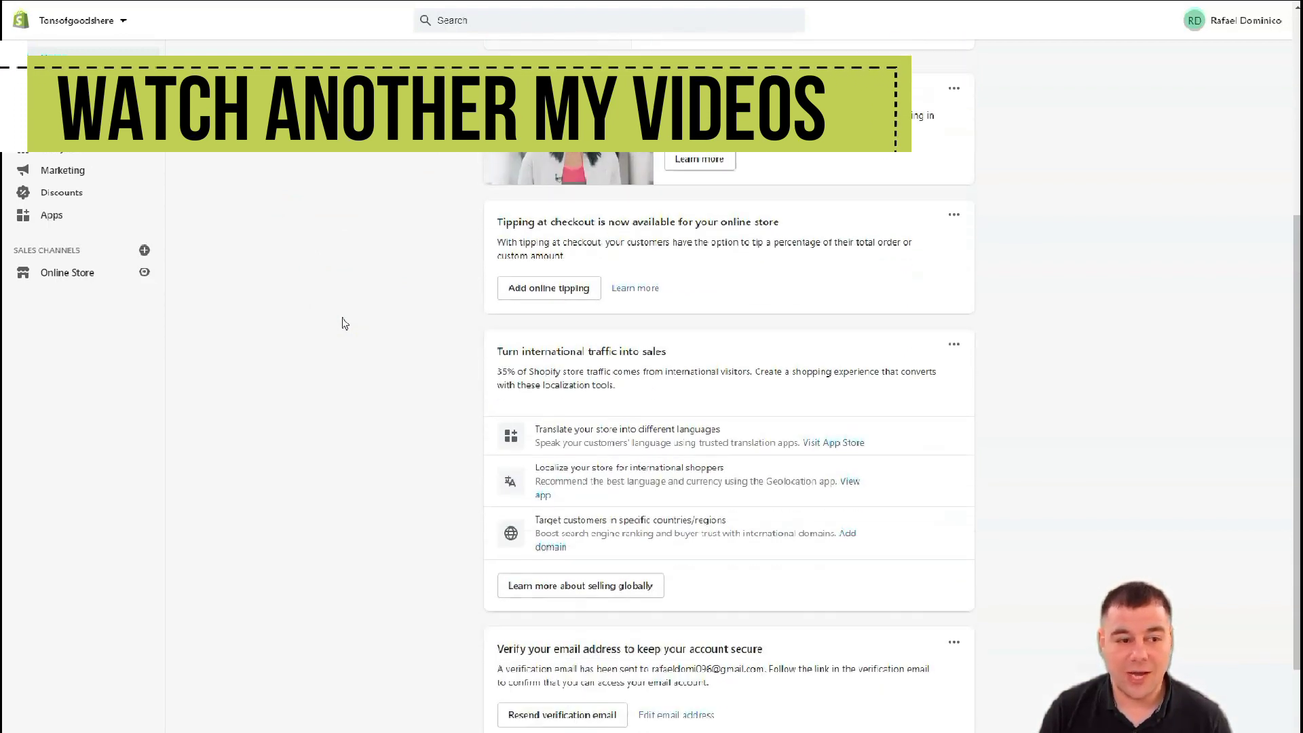
scroll(342, 323, down, 4)
scroll(342, 323, up, 9)
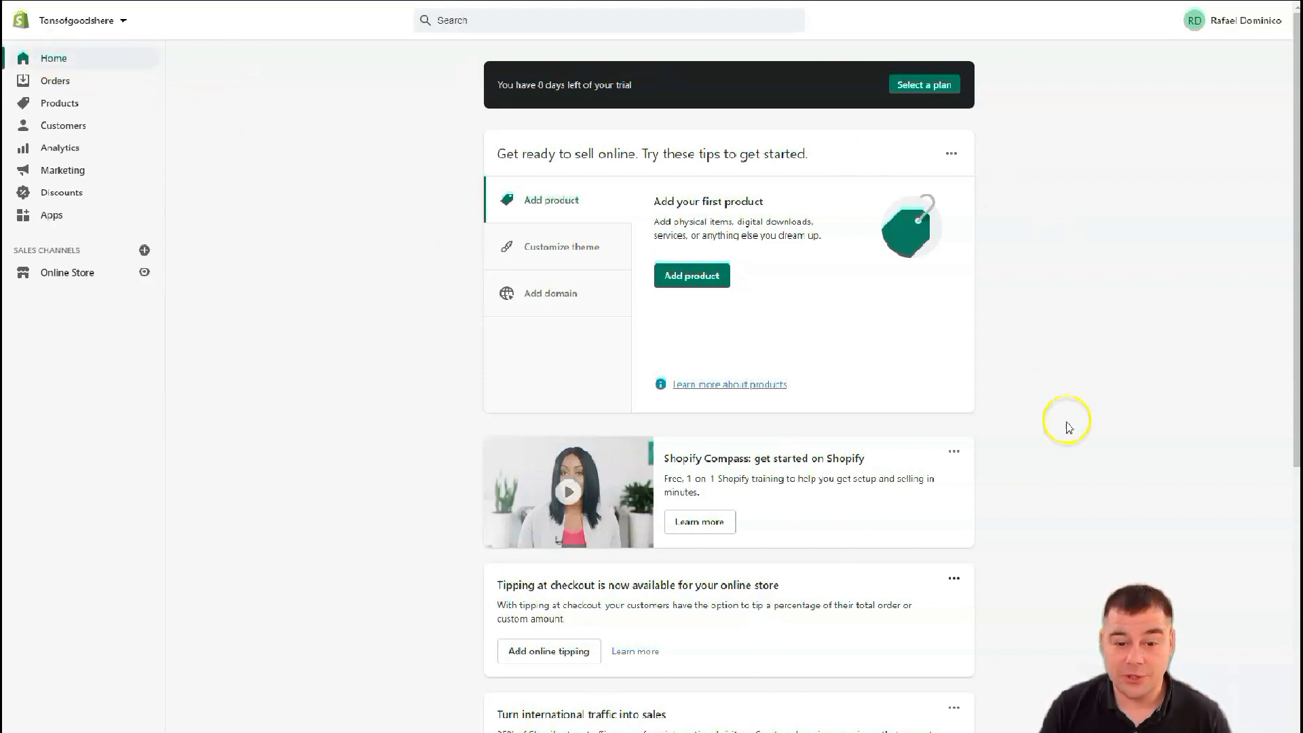
scroll(766, 305, down, 9)
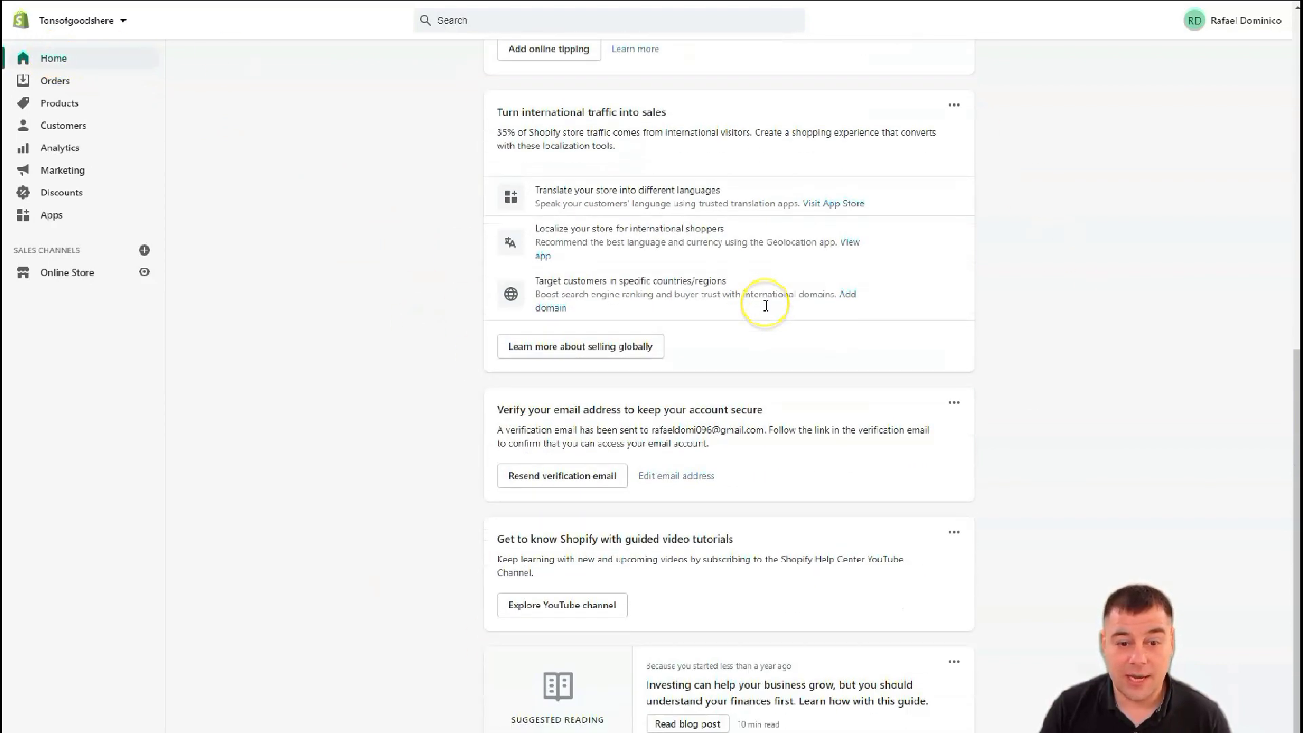
scroll(765, 305, up, 9)
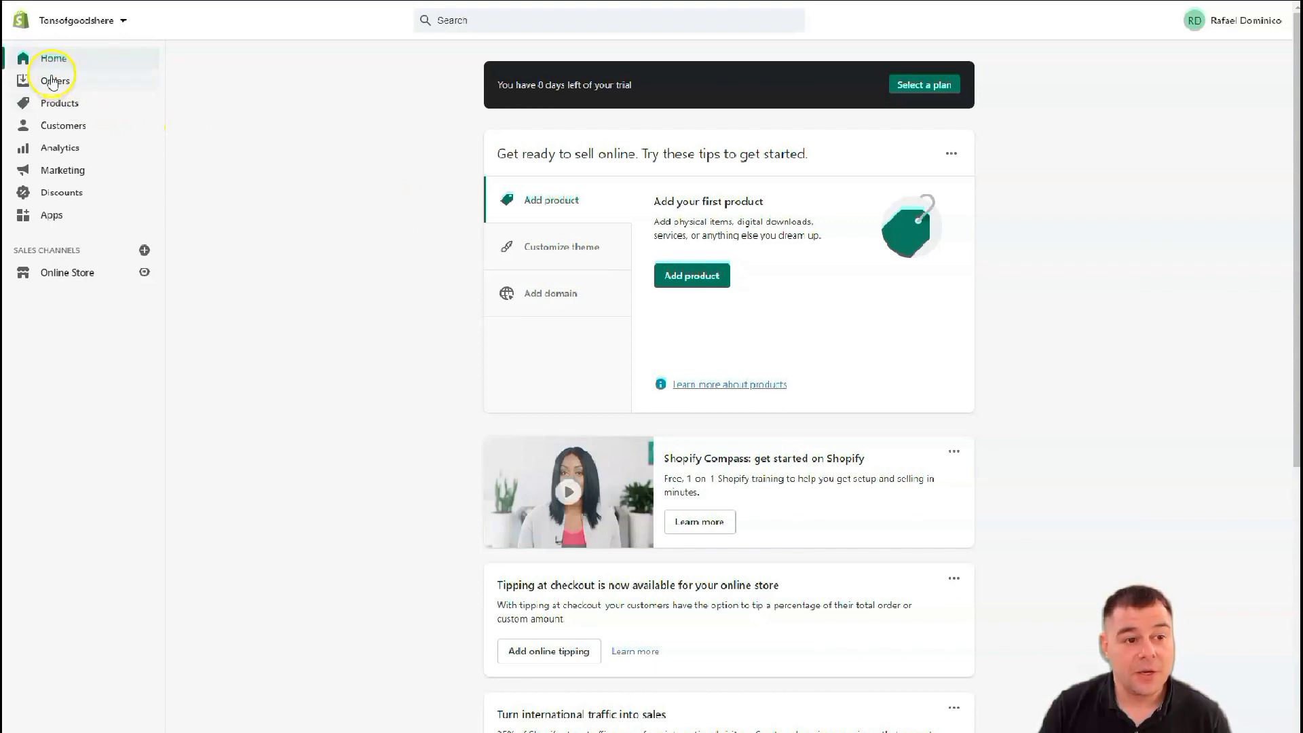
Visit the new store's empty Orders, Products and Customers pages in turn
click(53, 81)
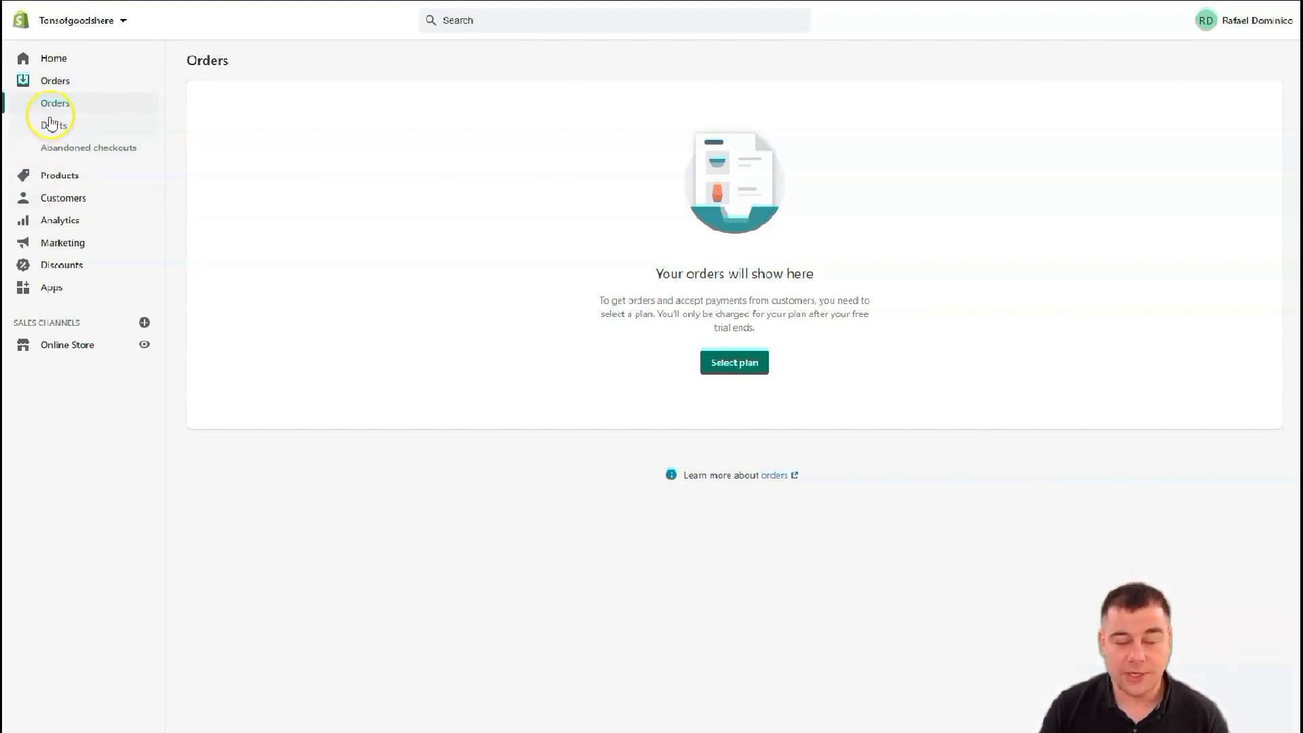
click(49, 175)
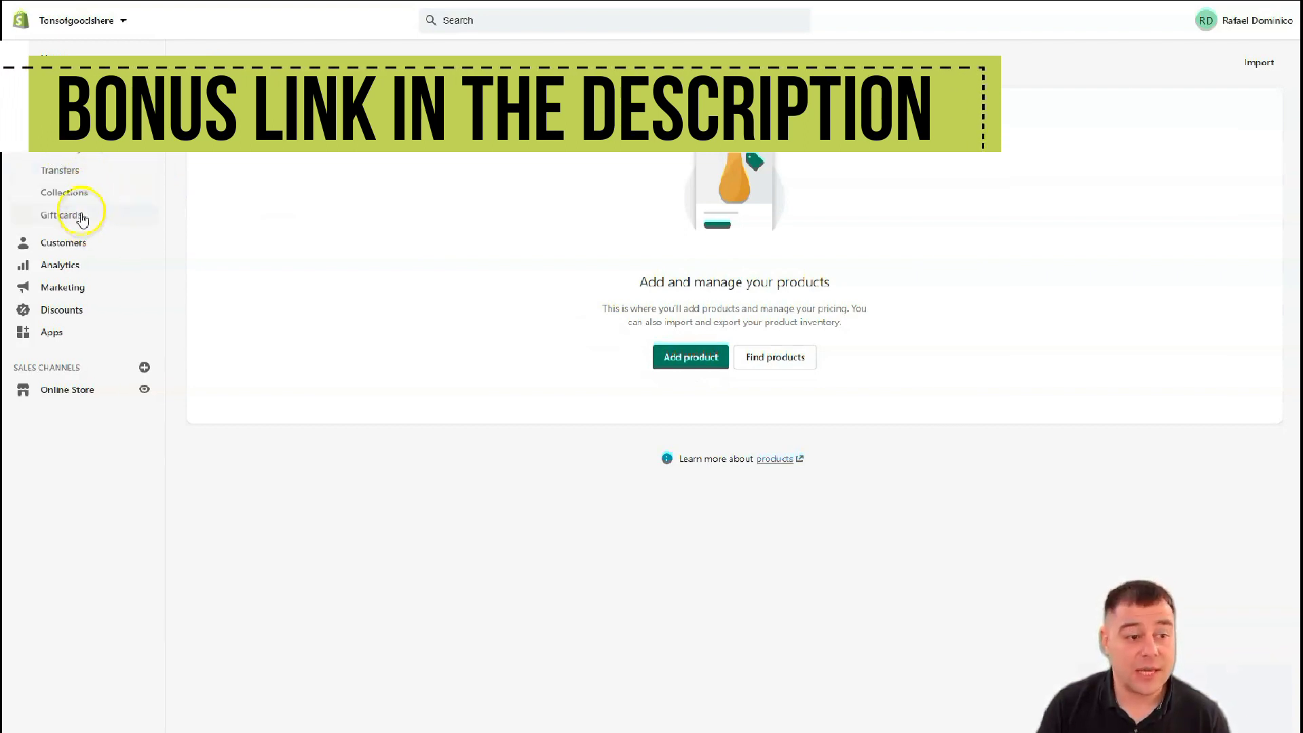
click(48, 242)
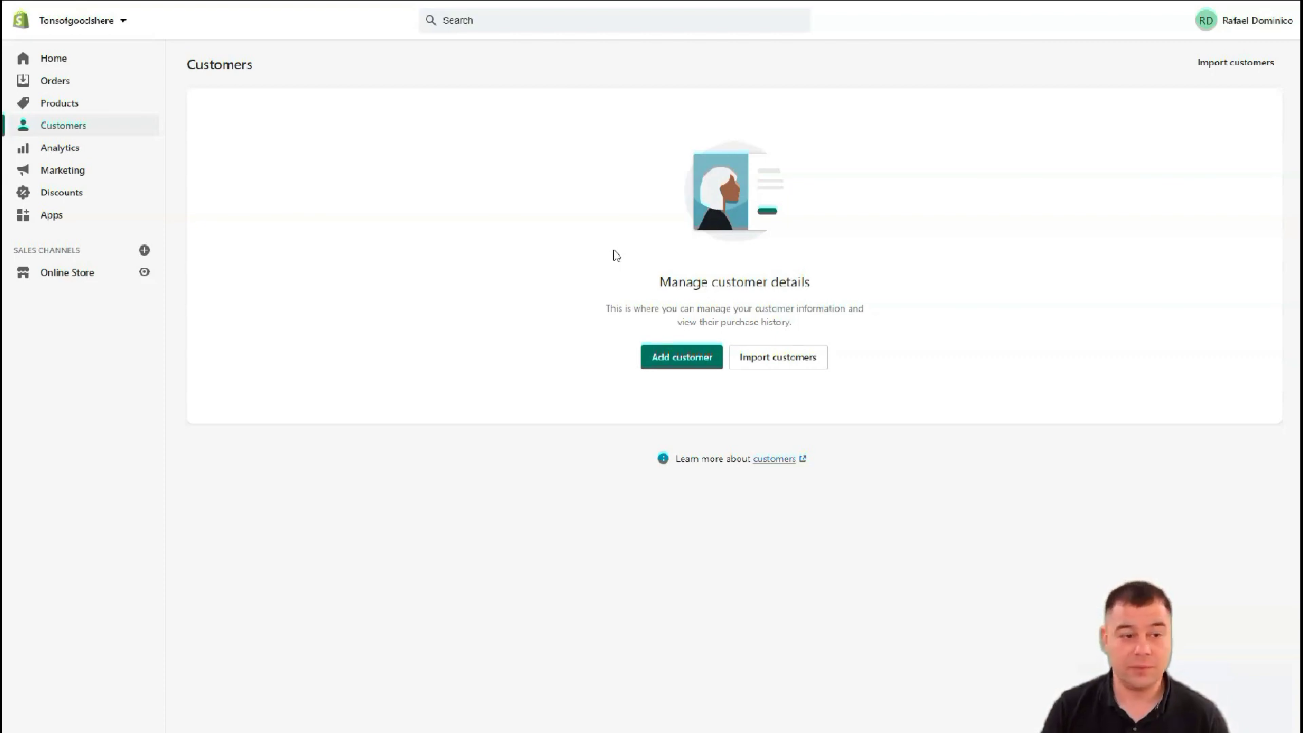
Check the Analytics overview dashboard, then the Reports and Live View pages
click(57, 148)
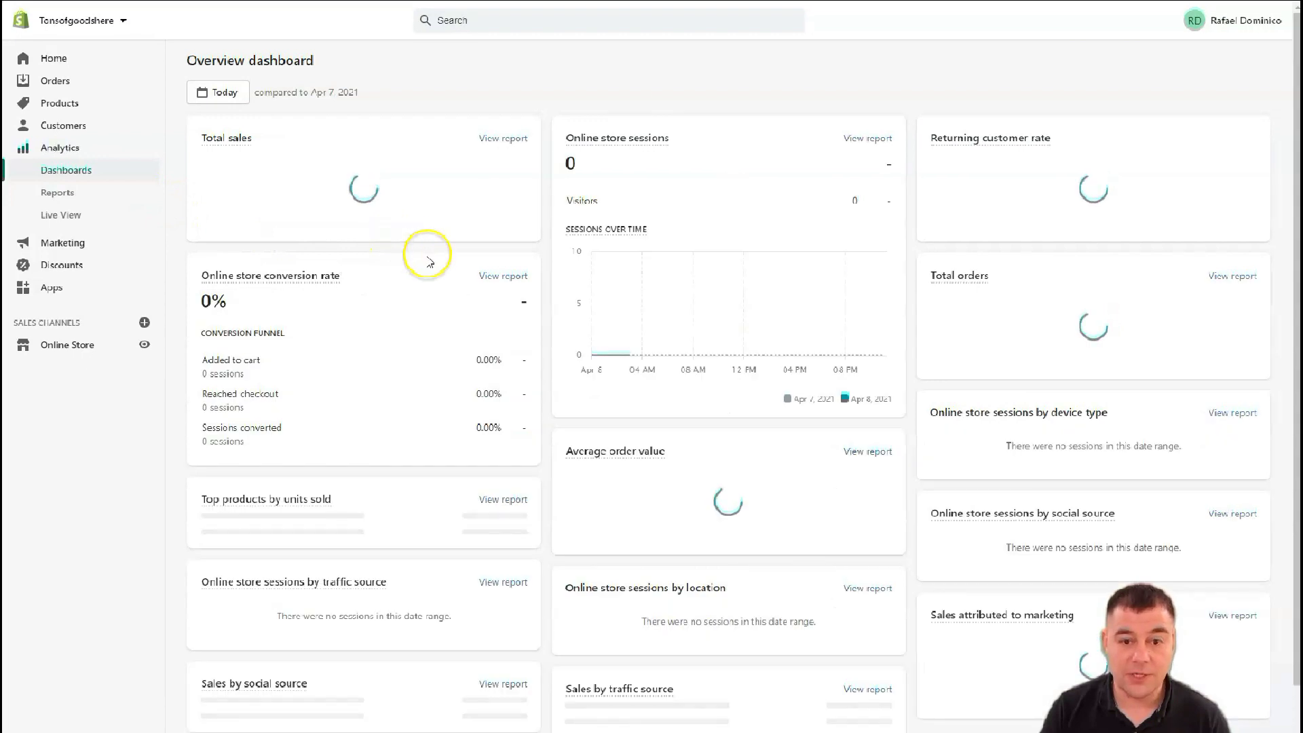
scroll(475, 258, down, 2)
scroll(488, 272, up, 2)
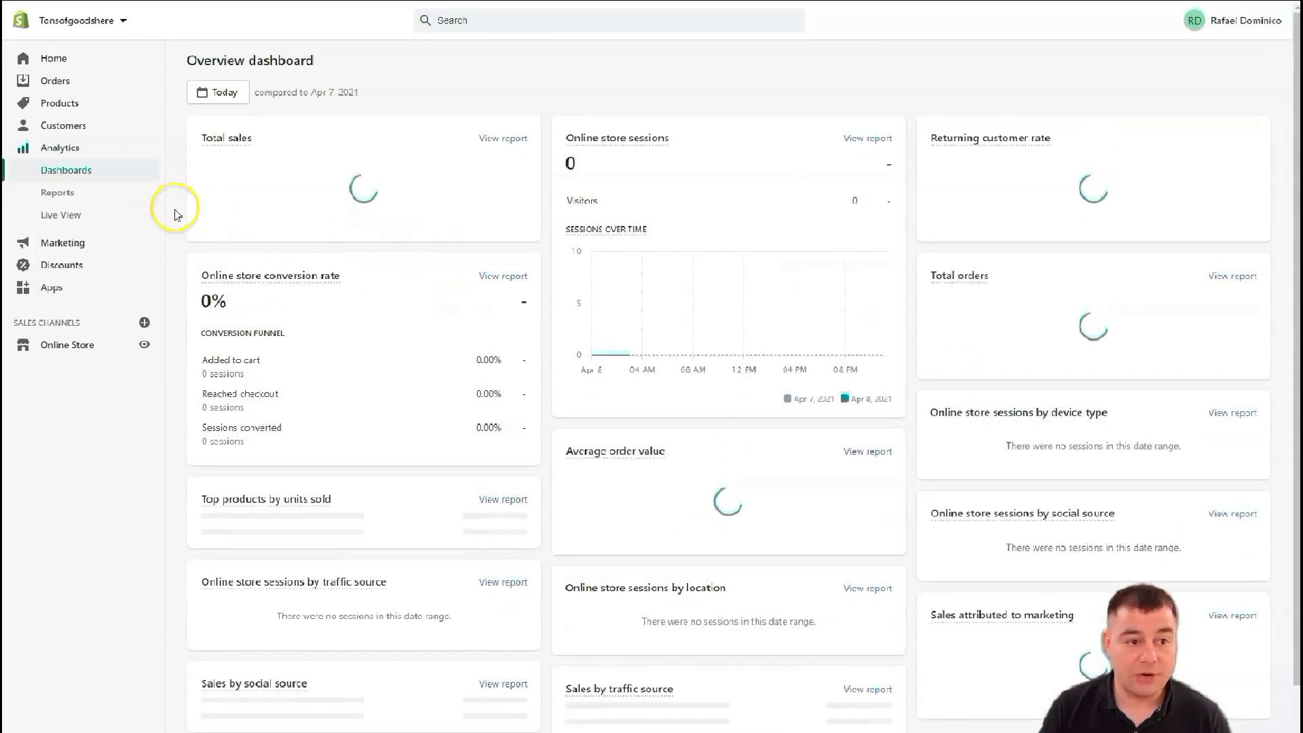
click(58, 193)
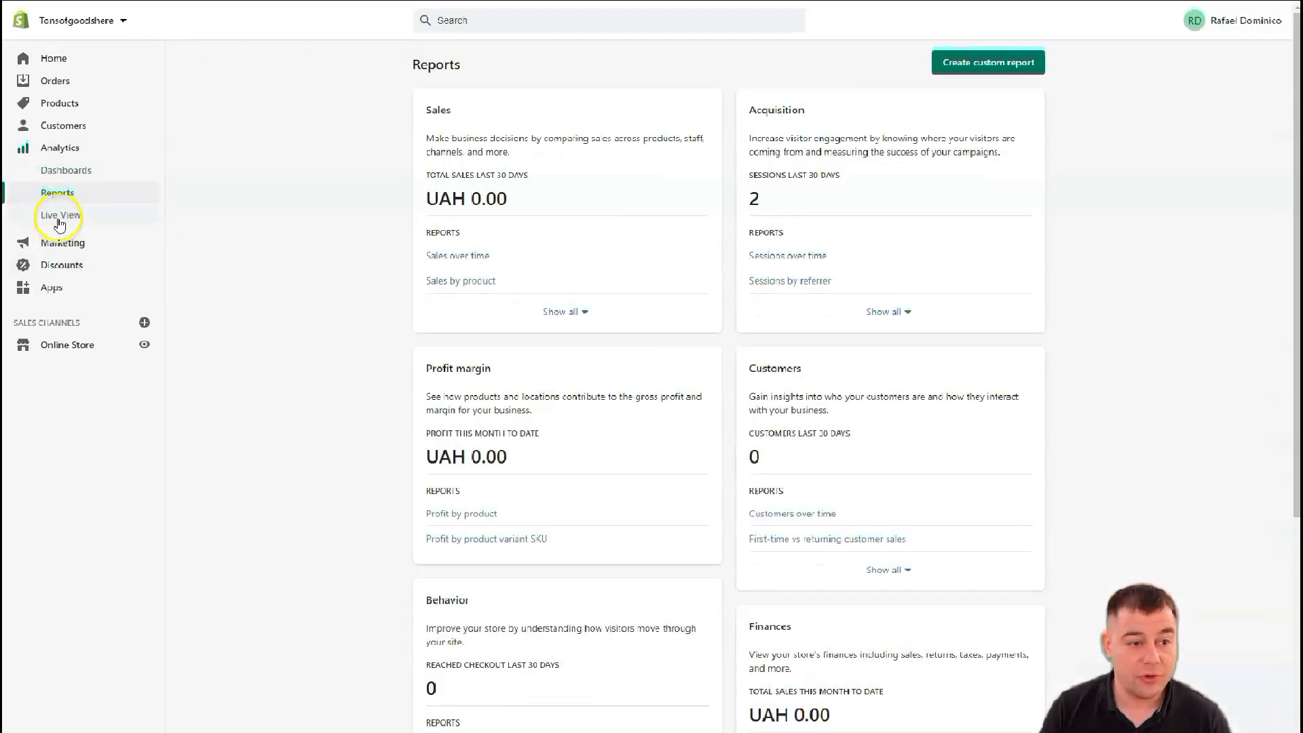
click(59, 215)
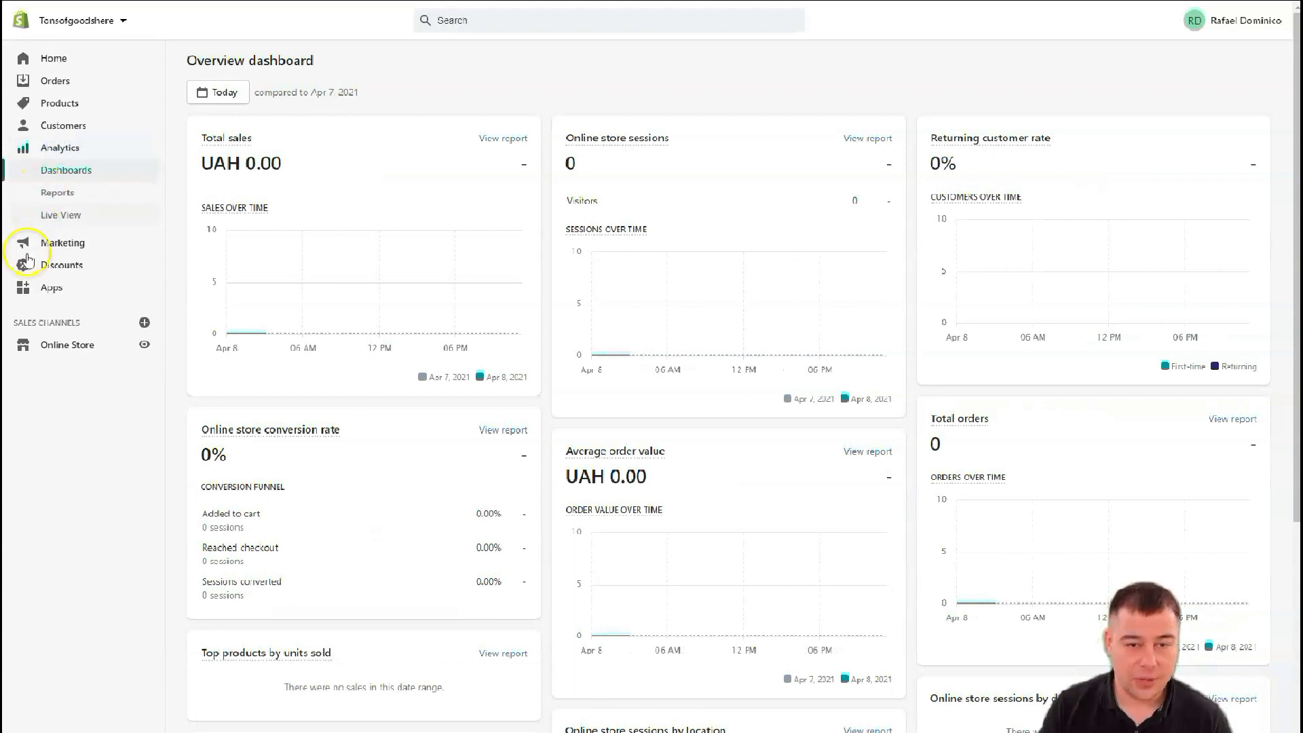
Look over the Marketing overview, campaigns and automations pages, then go to Discounts
click(61, 242)
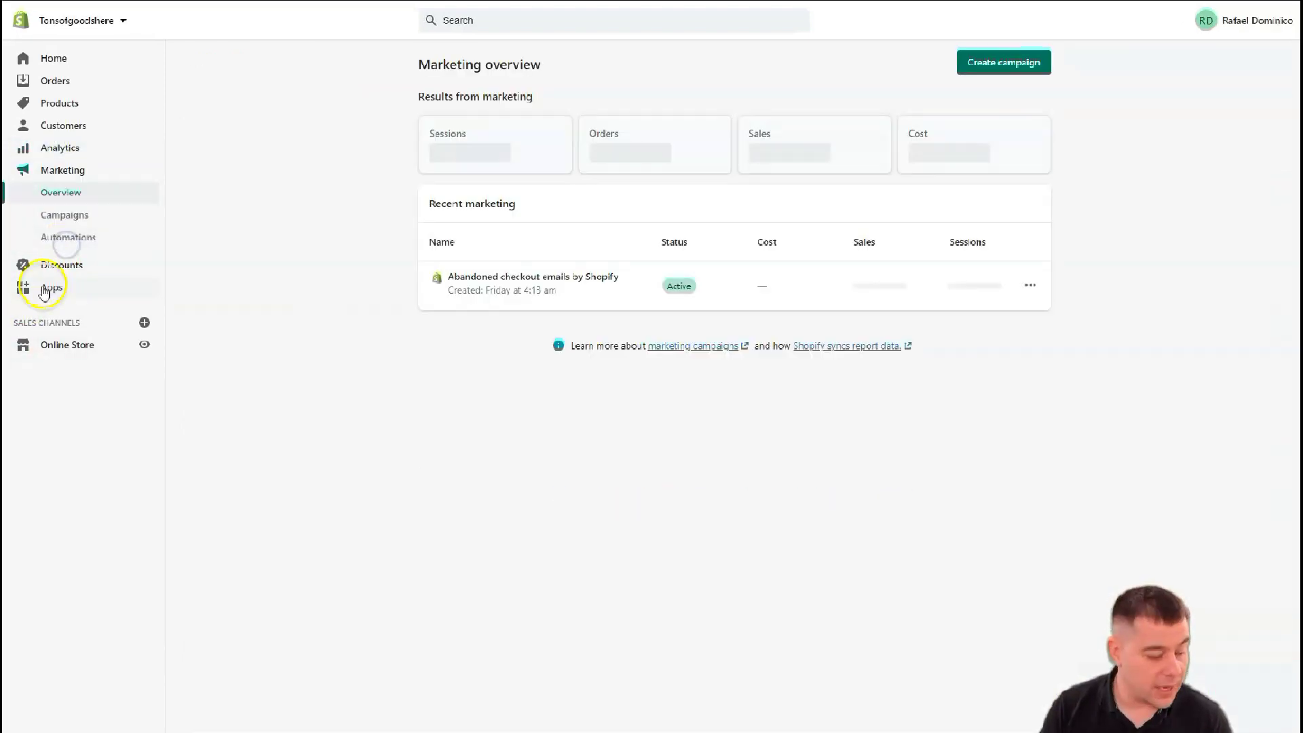
scroll(350, 298, down, 3)
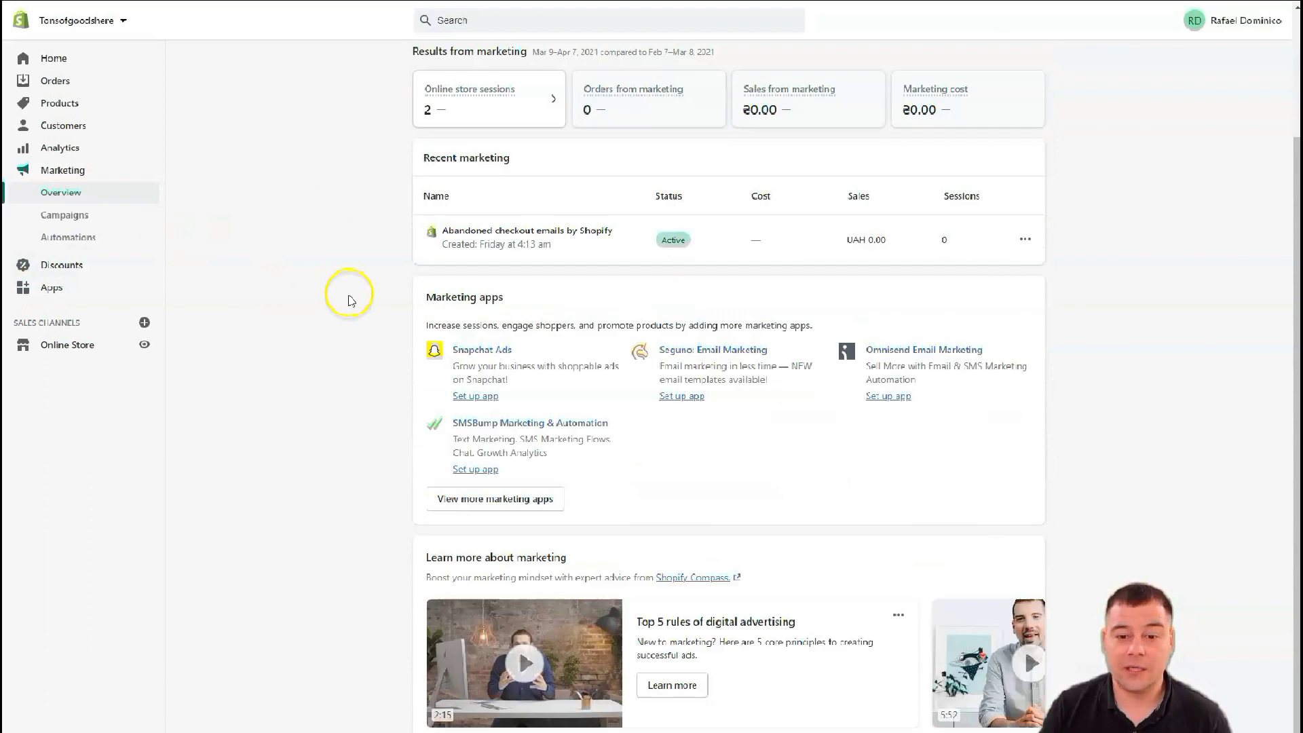
scroll(354, 297, up, 4)
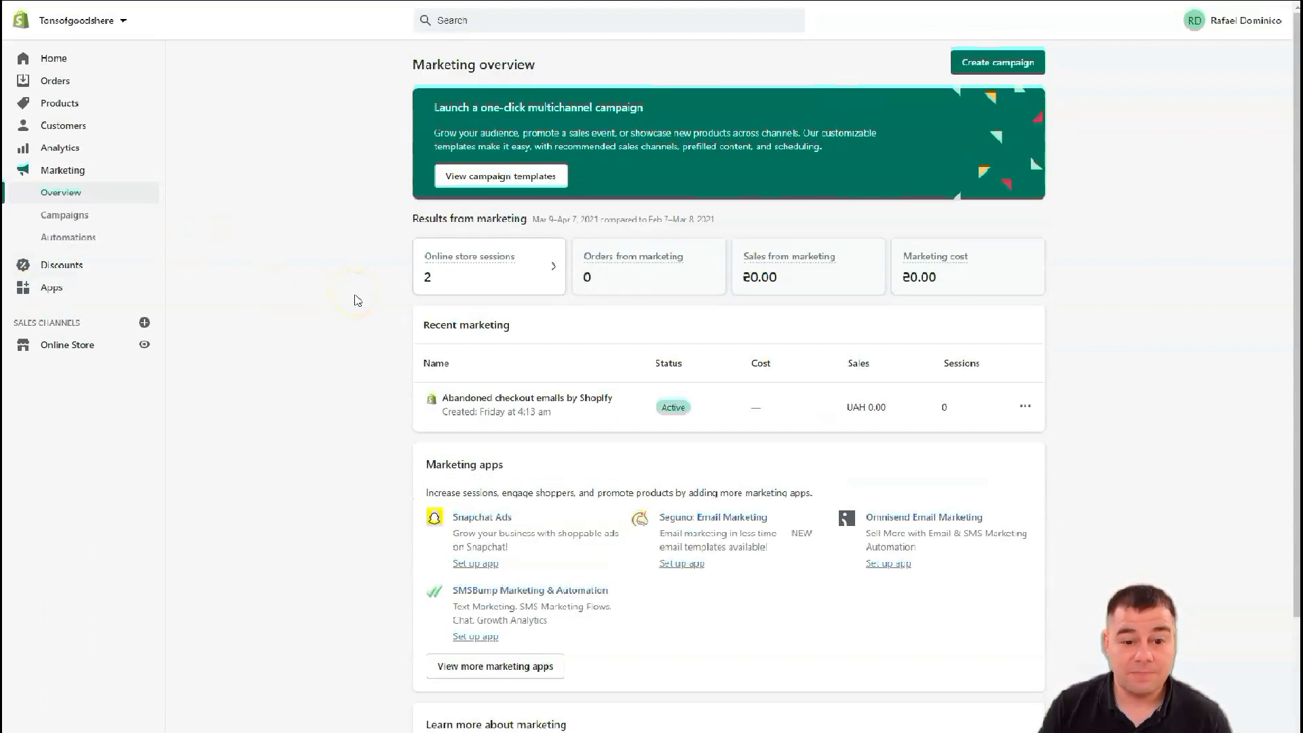
scroll(354, 297, down, 4)
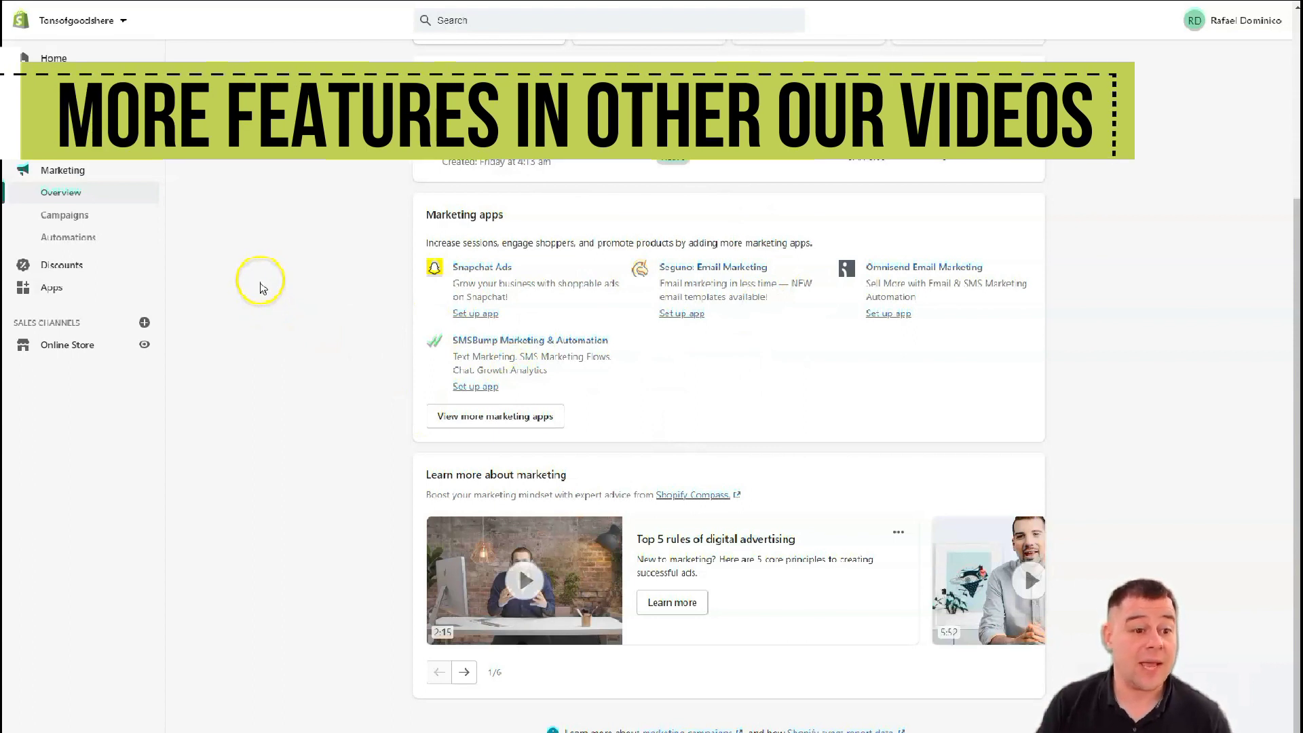
click(75, 215)
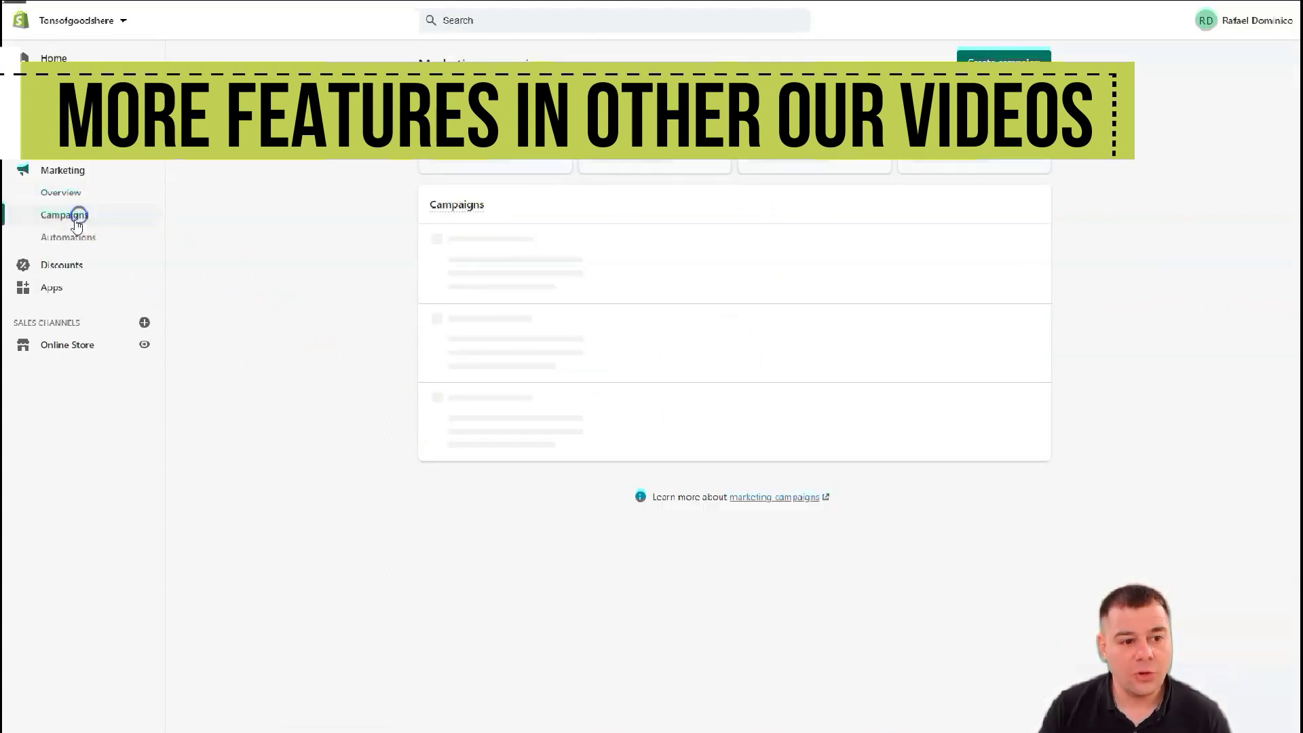
click(55, 239)
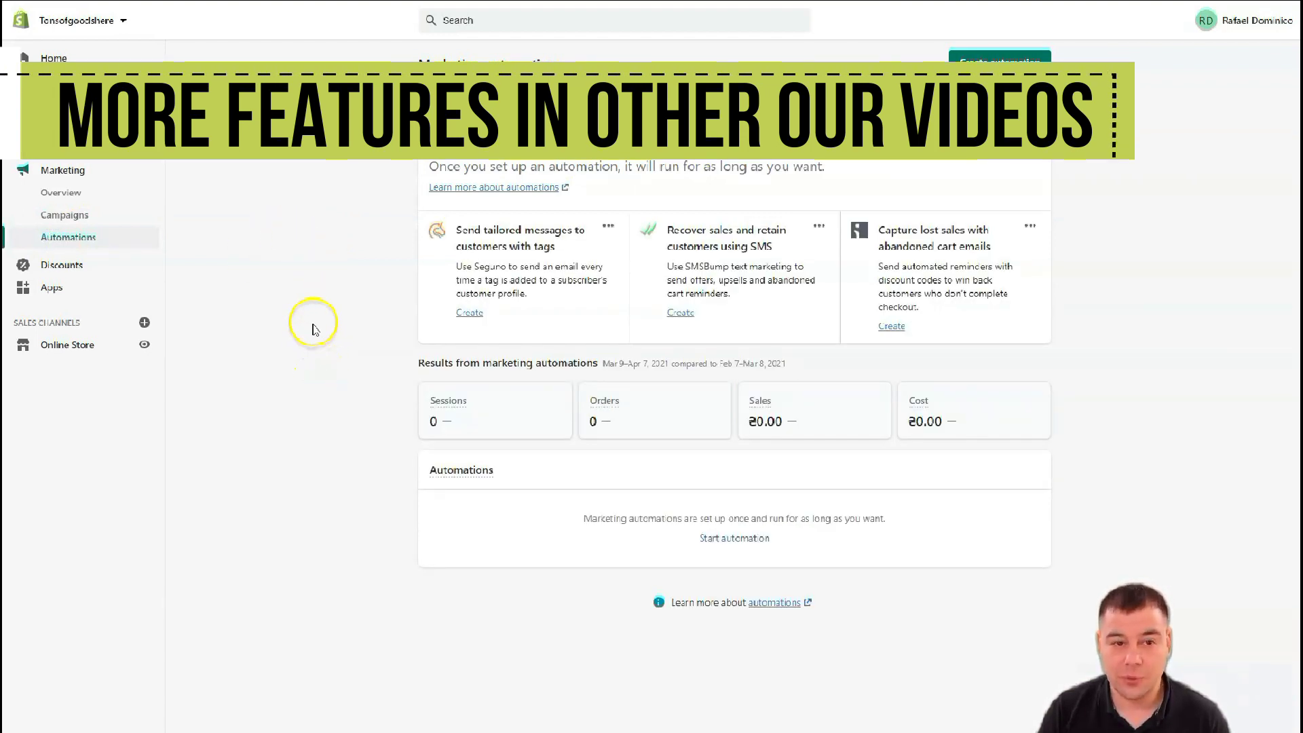
click(65, 264)
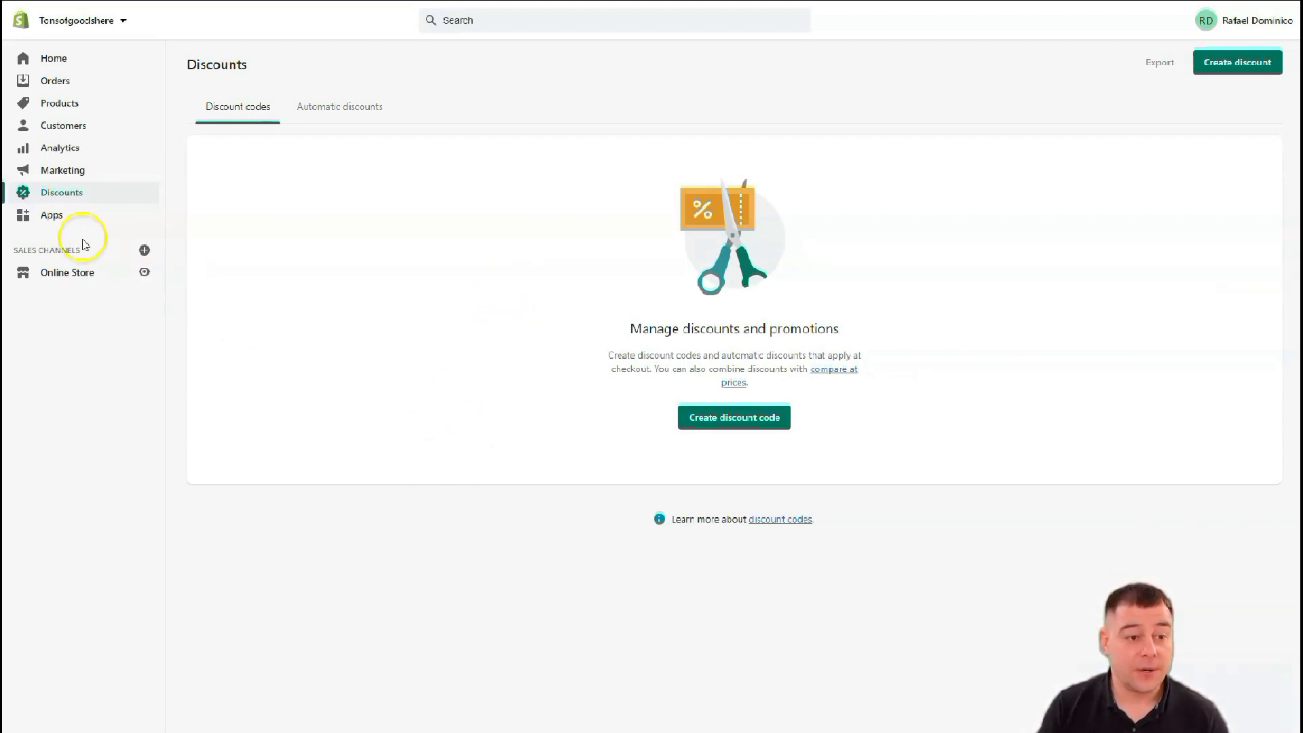
On the Apps page, view the Planning, Bookkeeping, then Design app recommendations
click(50, 215)
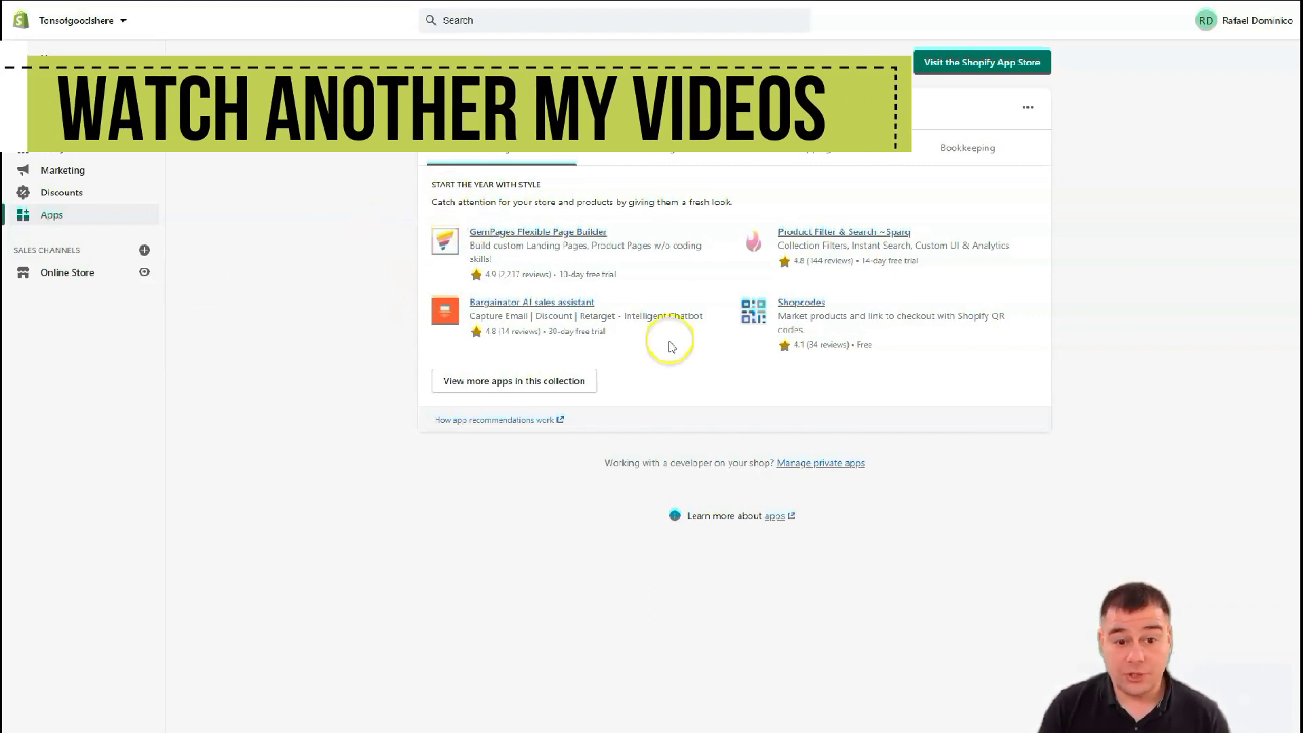
click(638, 157)
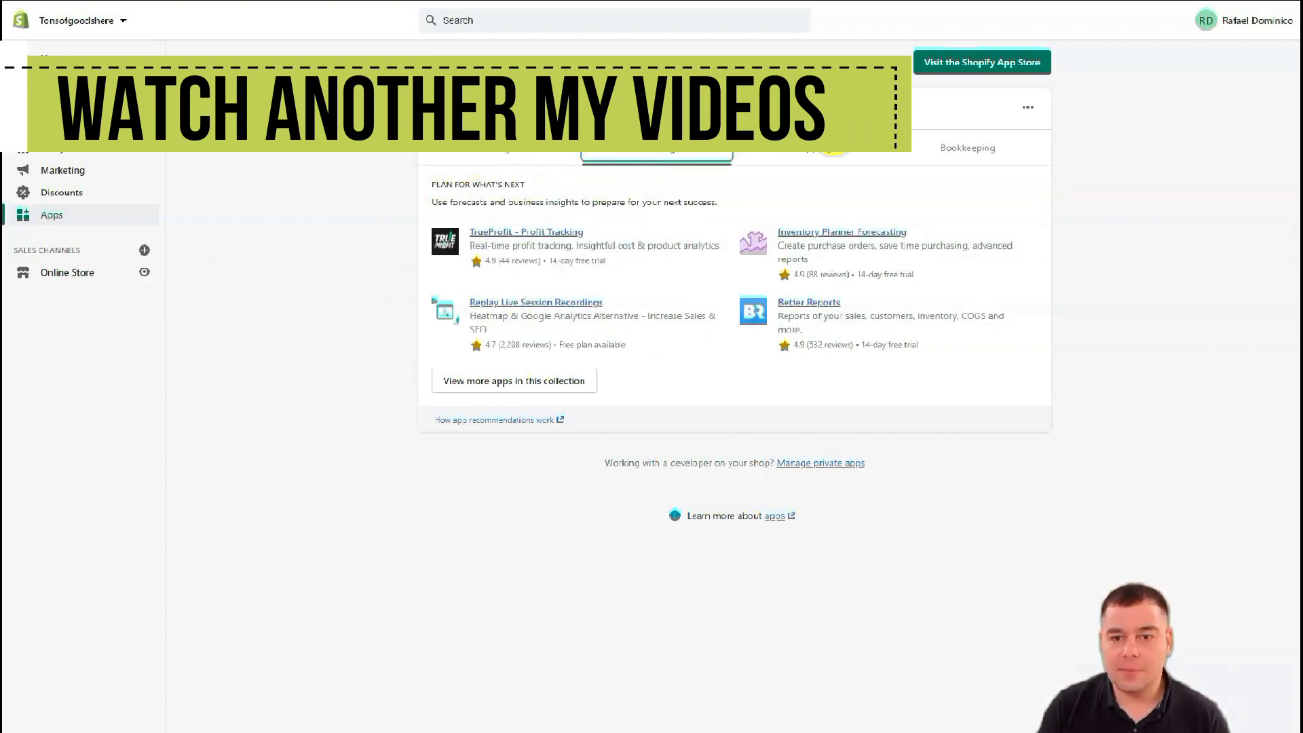
click(964, 147)
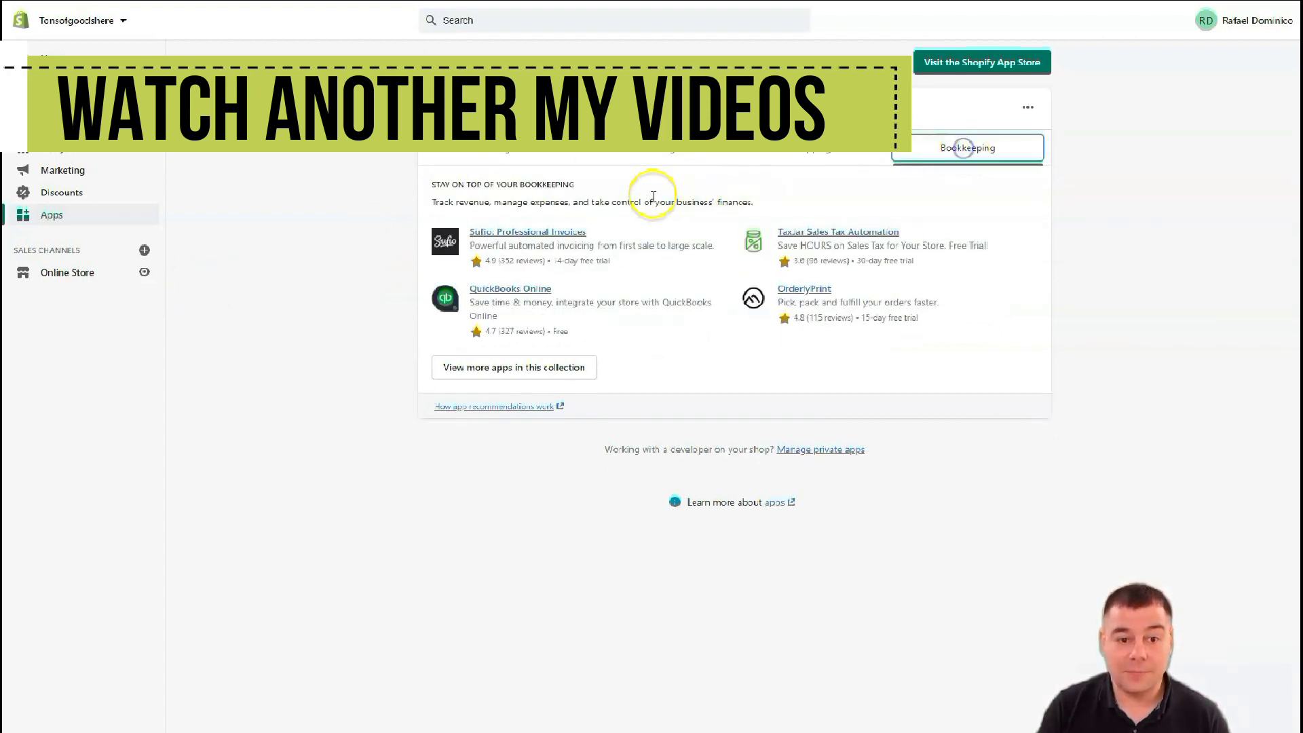
click(506, 157)
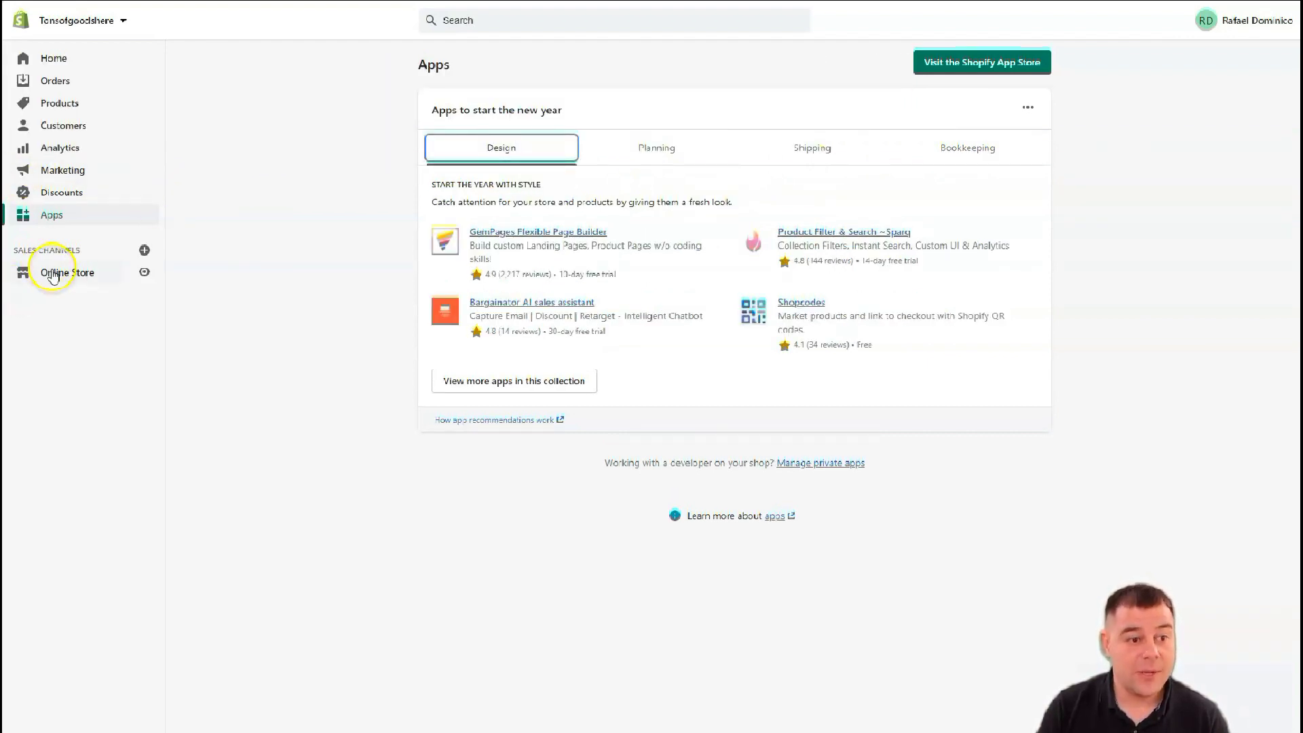
Open Online Store Themes, browse the Add sales channel list, and close it without adding any
click(52, 275)
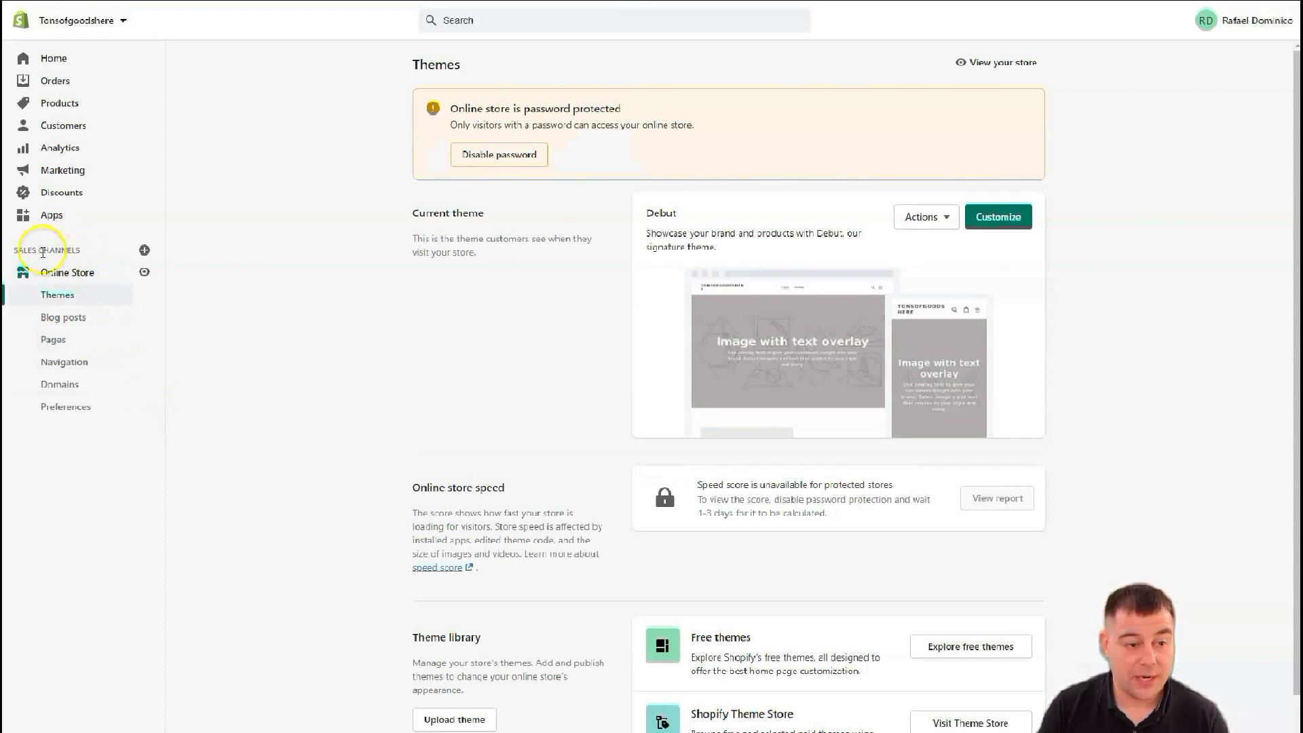
click(145, 251)
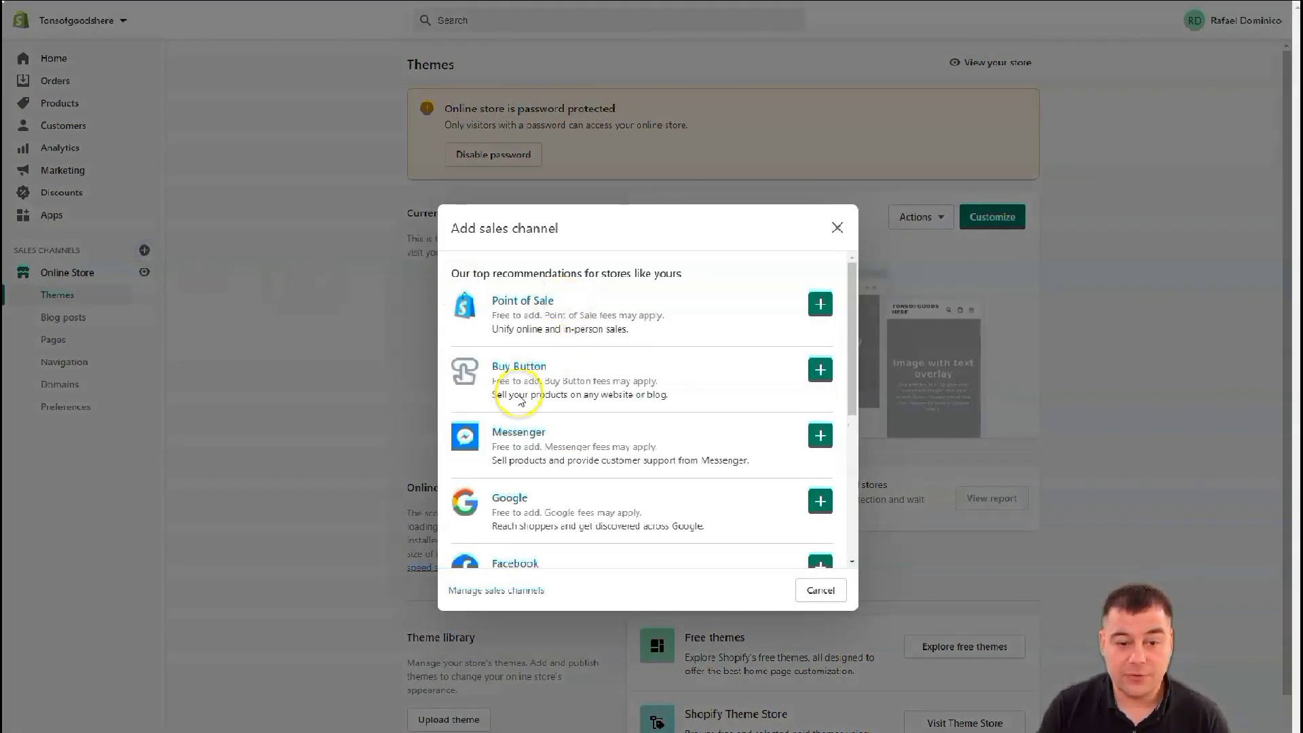
scroll(559, 441, down, 4)
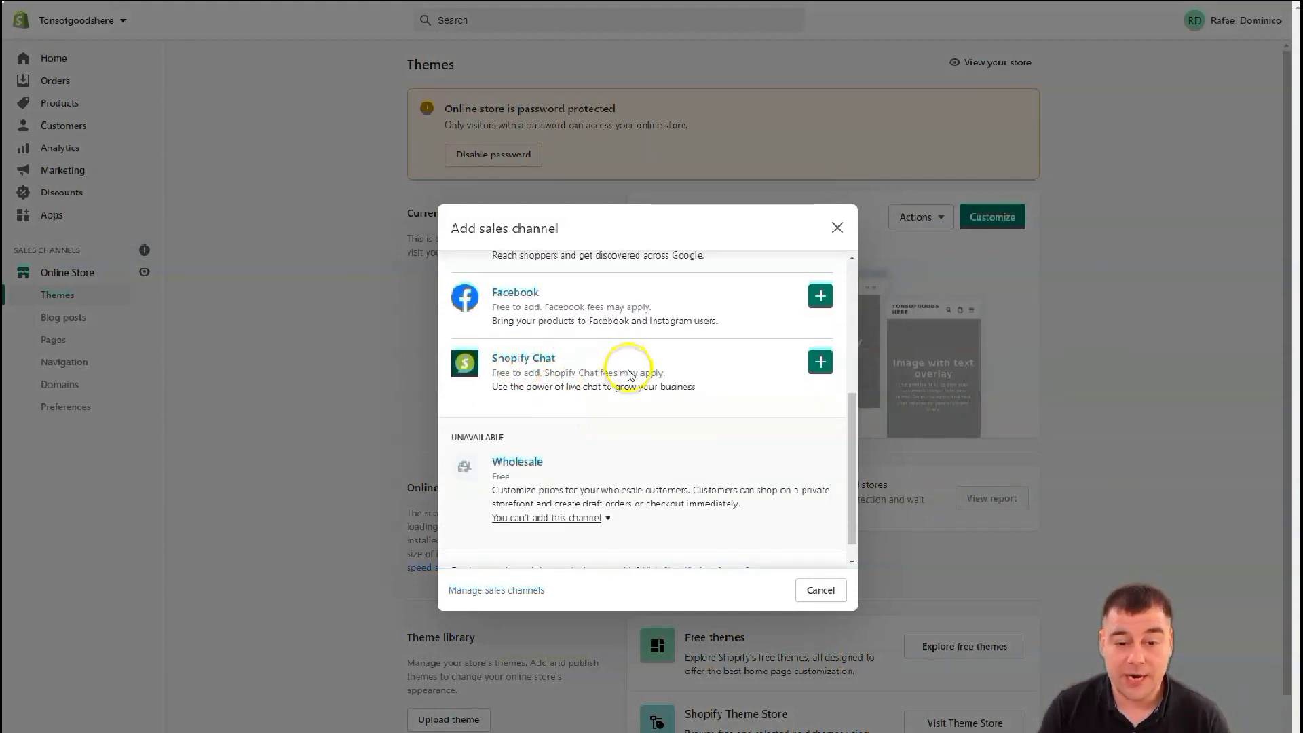
scroll(628, 366, up, 4)
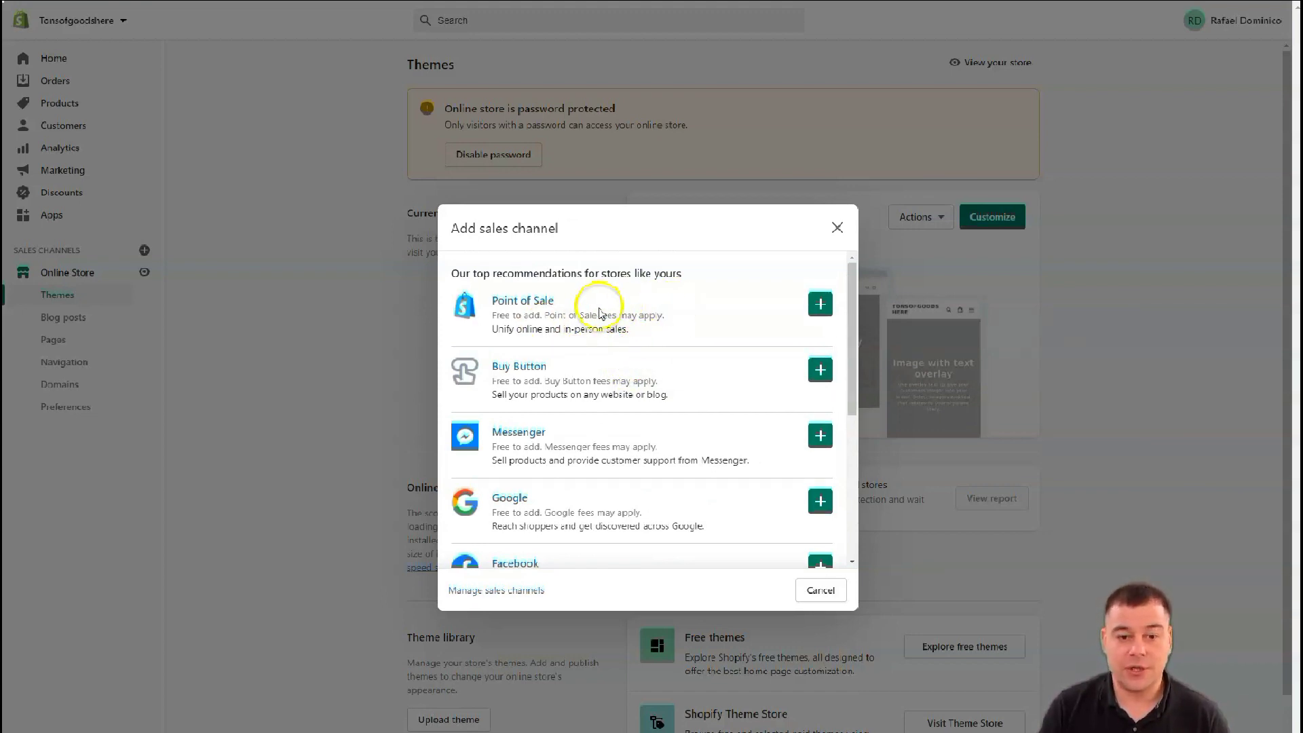
click(646, 362)
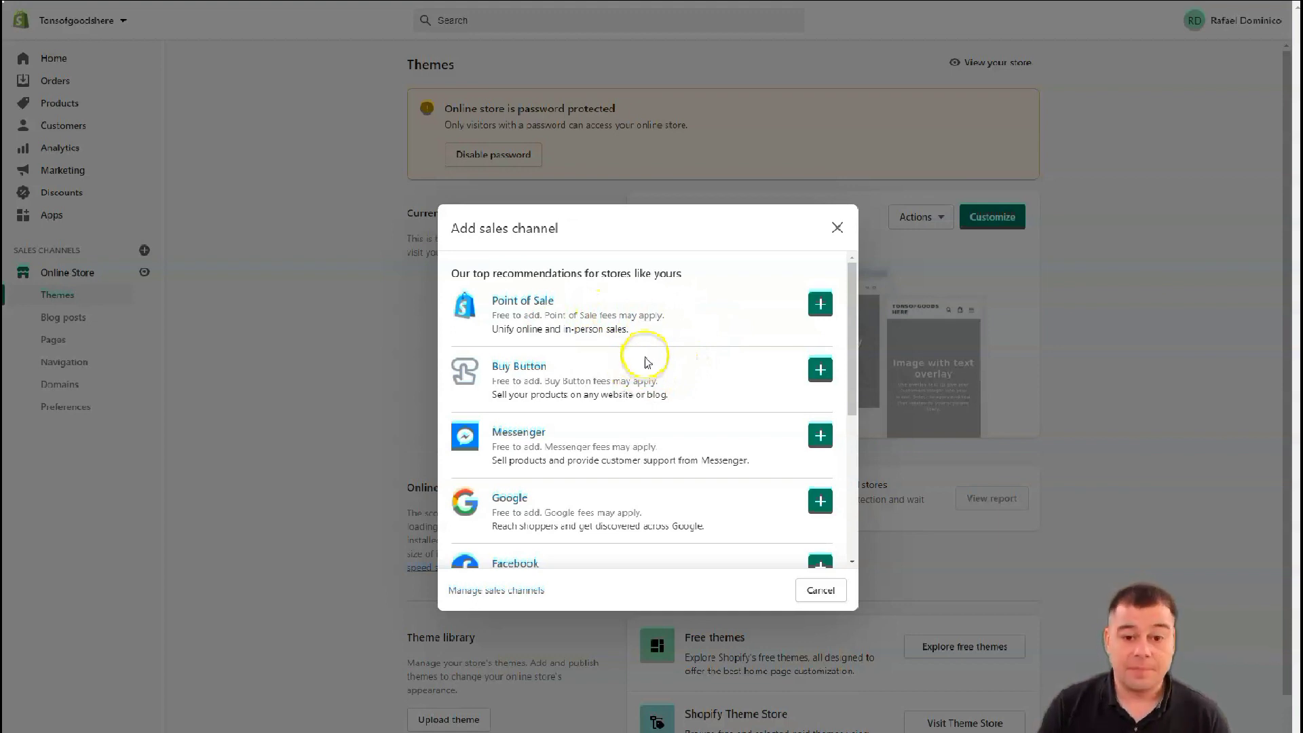
click(837, 230)
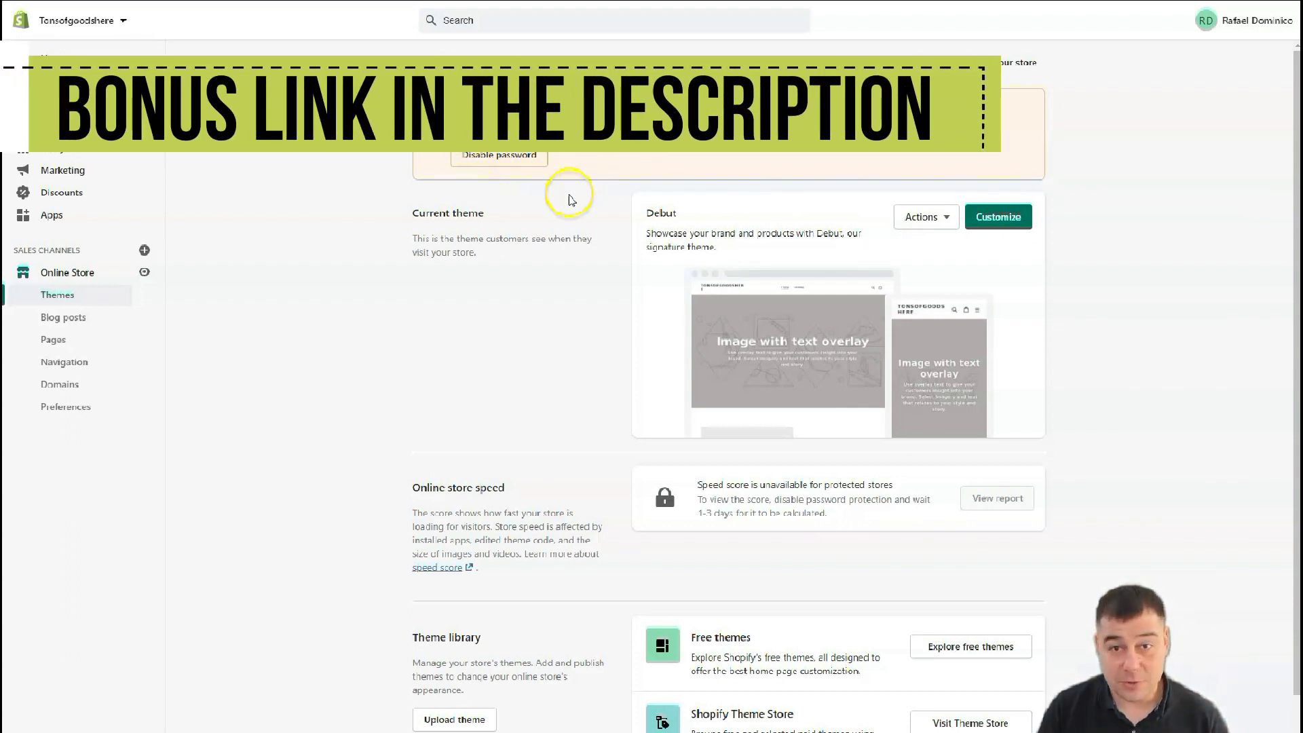
scroll(513, 317, down, 1)
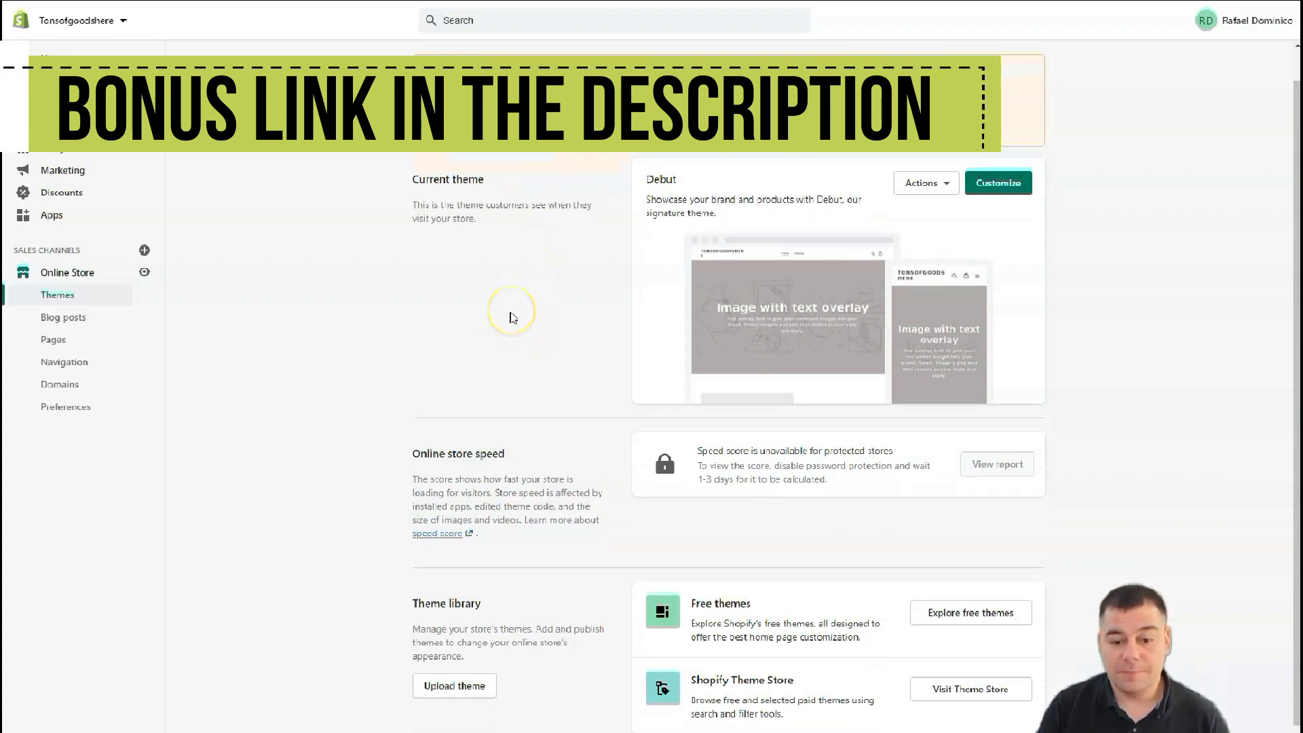
scroll(512, 317, down, 1)
scroll(512, 317, up, 2)
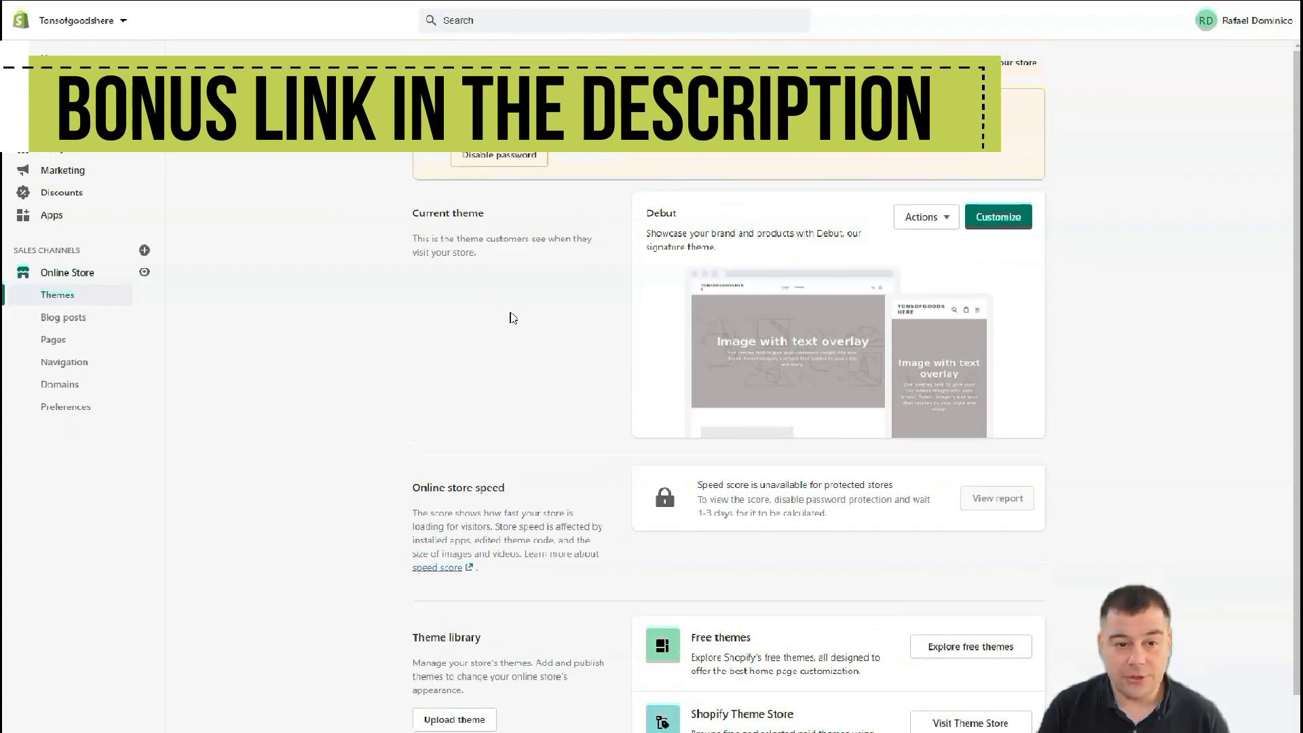
scroll(512, 317, down, 2)
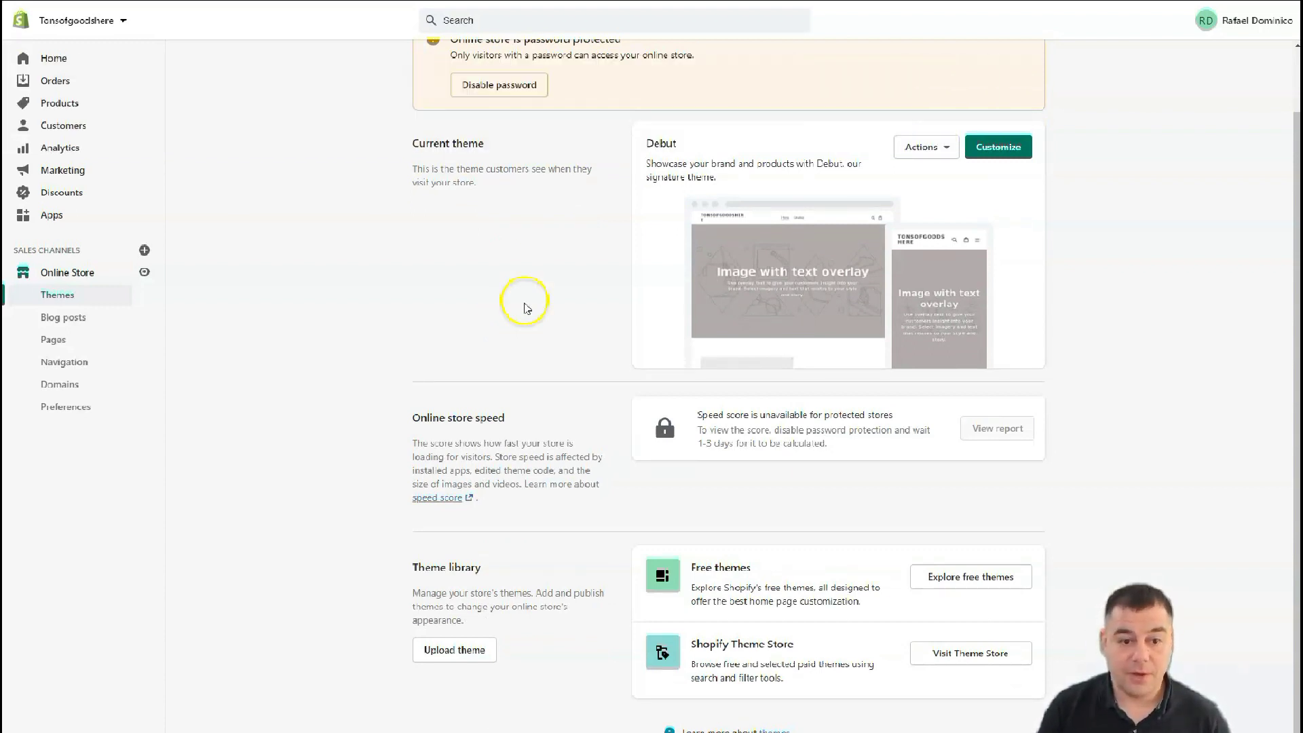
scroll(536, 290, up, 1)
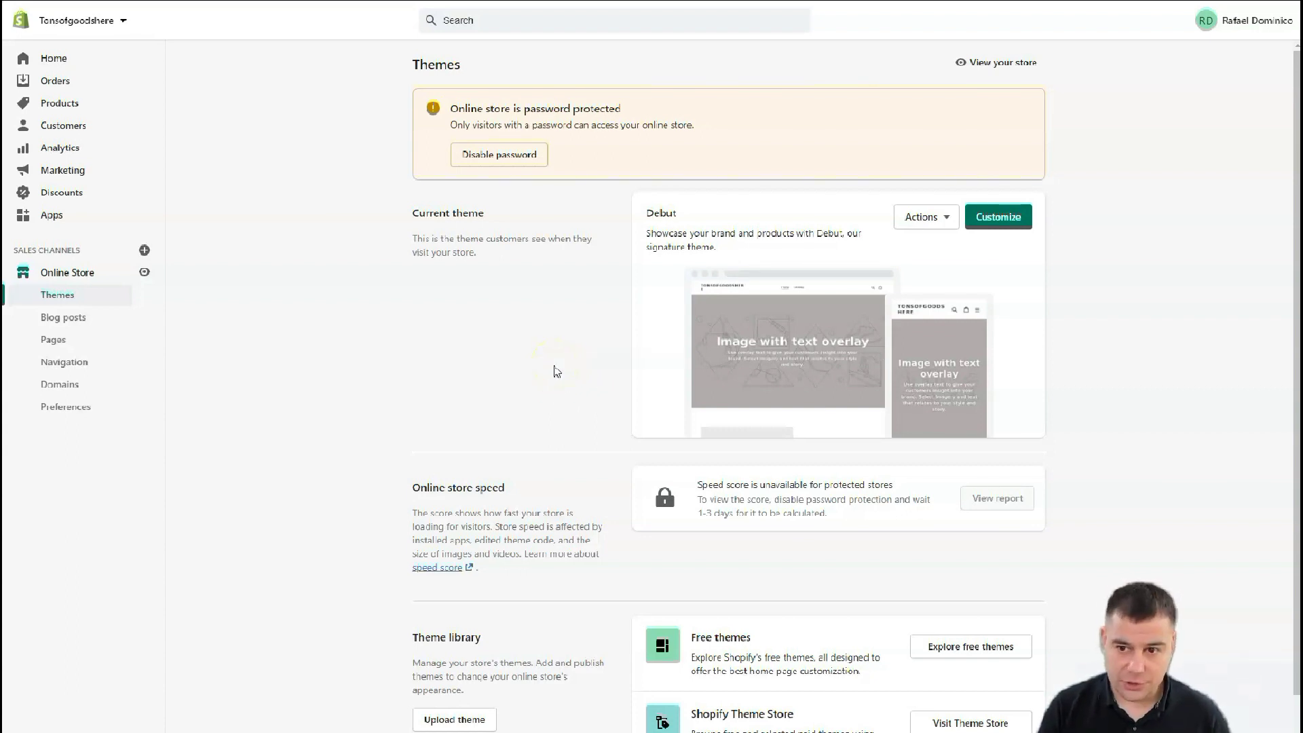
scroll(556, 371, down, 1)
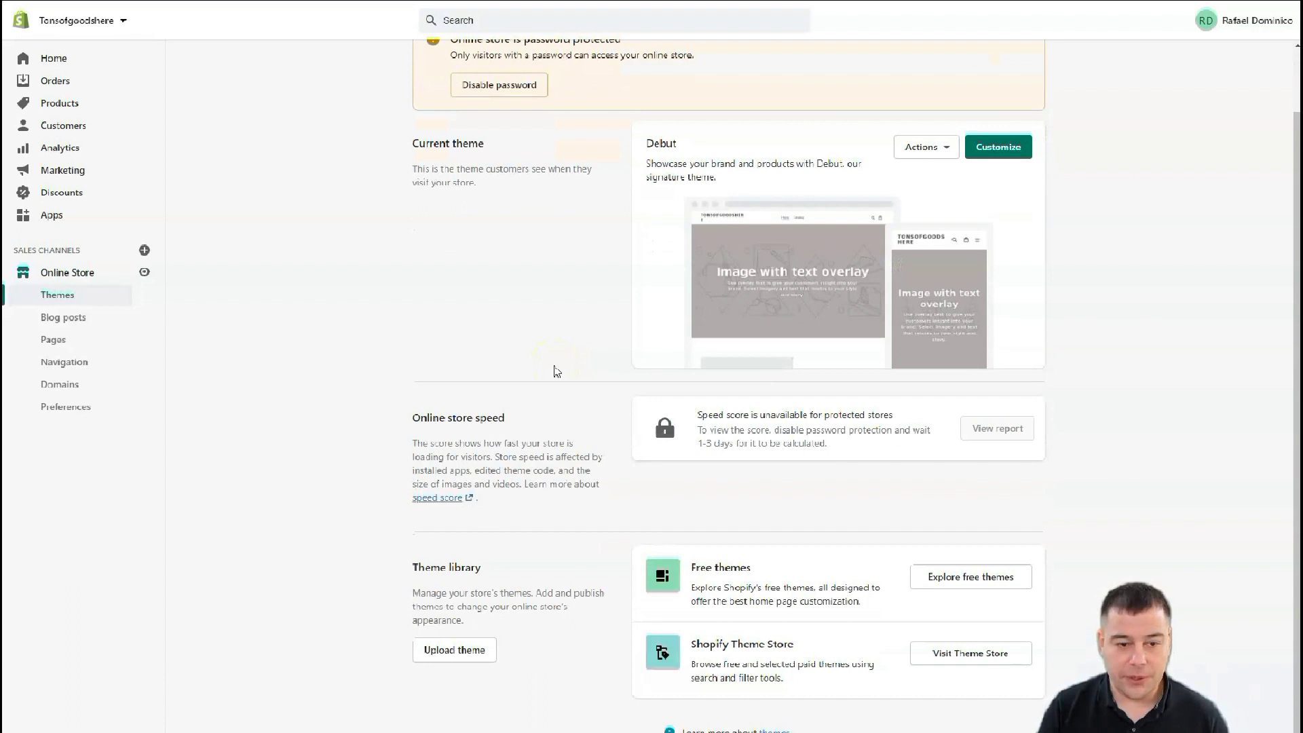
scroll(556, 339, up, 1)
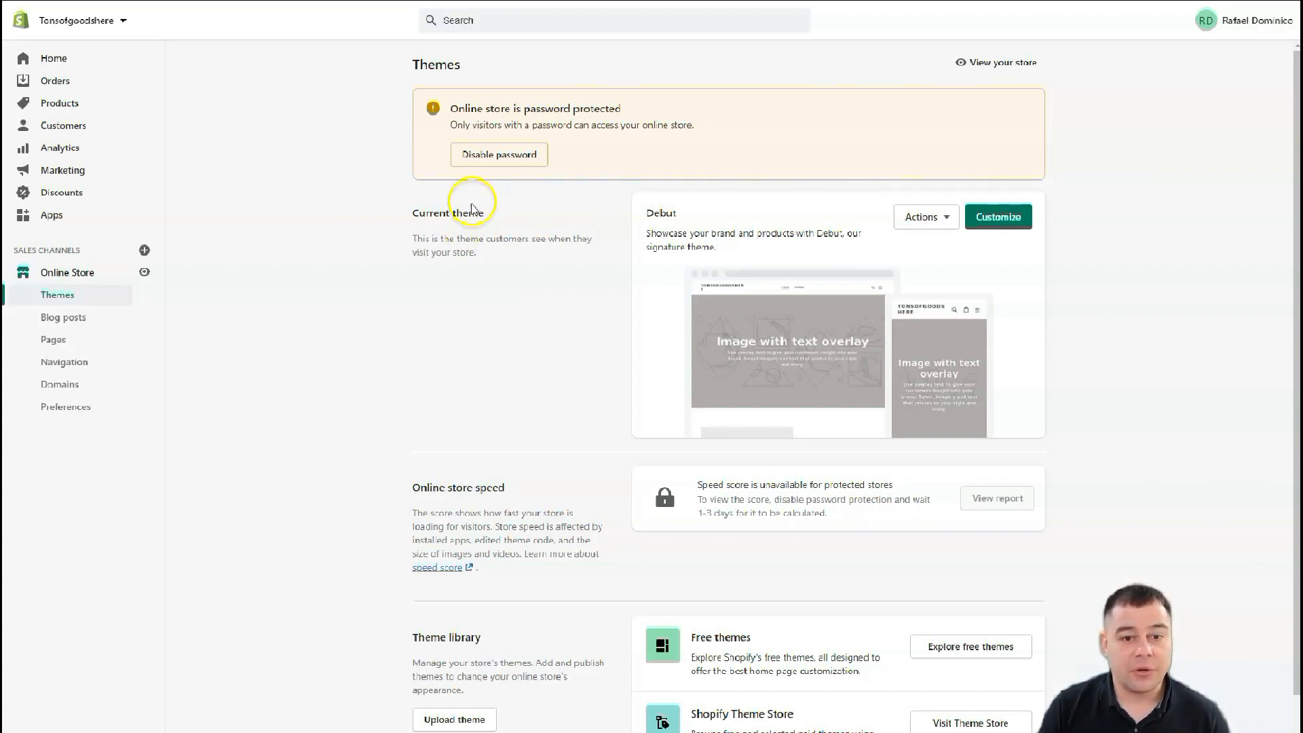
Attempt Disable password and follow the 'pick a plan' link to the Basic/Shopify/Advanced plan page
click(499, 155)
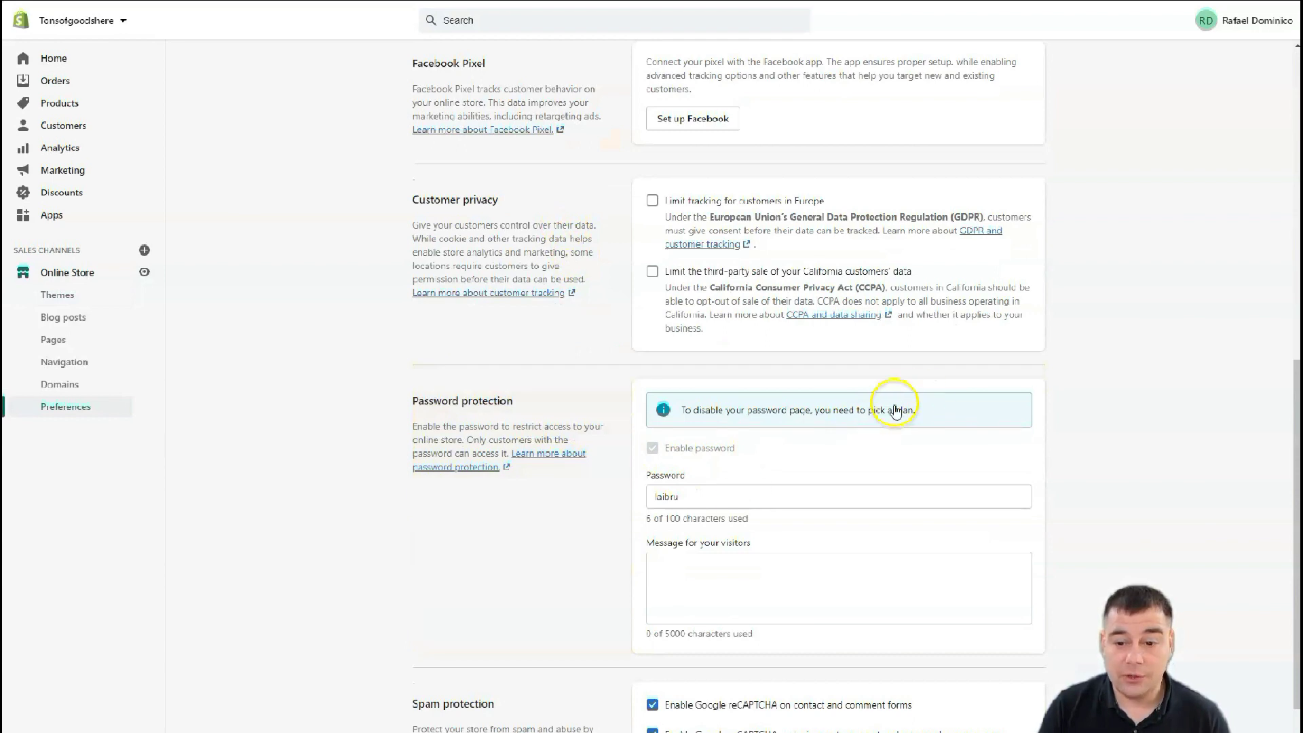
click(897, 412)
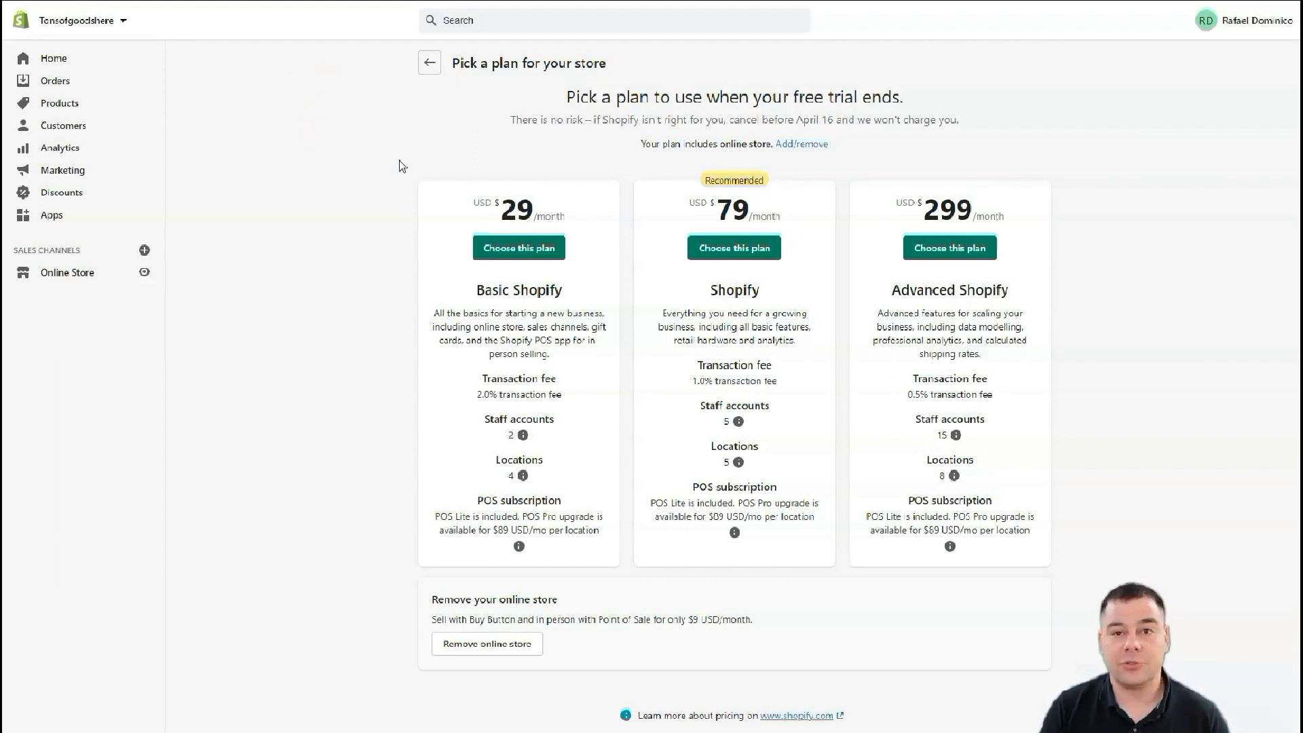
click(379, 165)
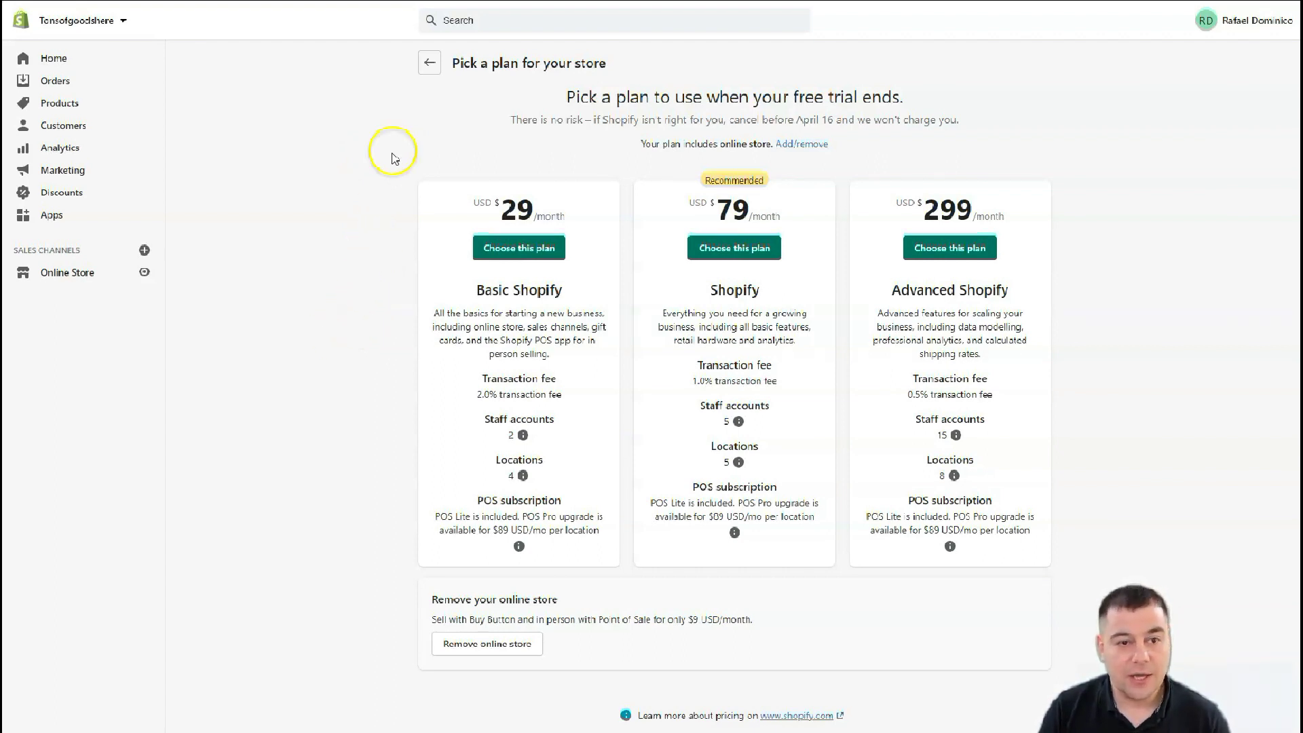
Return to the Online Store Themes page and scroll through it
click(52, 275)
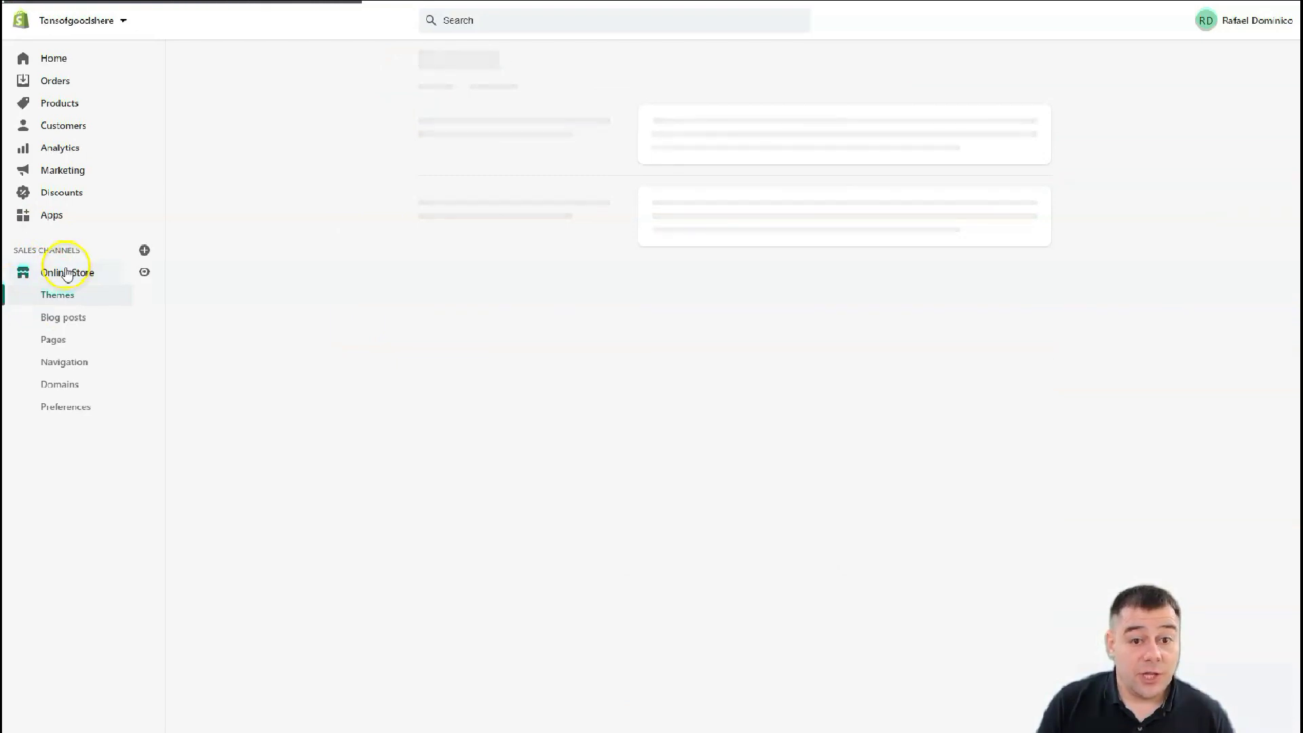
scroll(553, 261, down, 1)
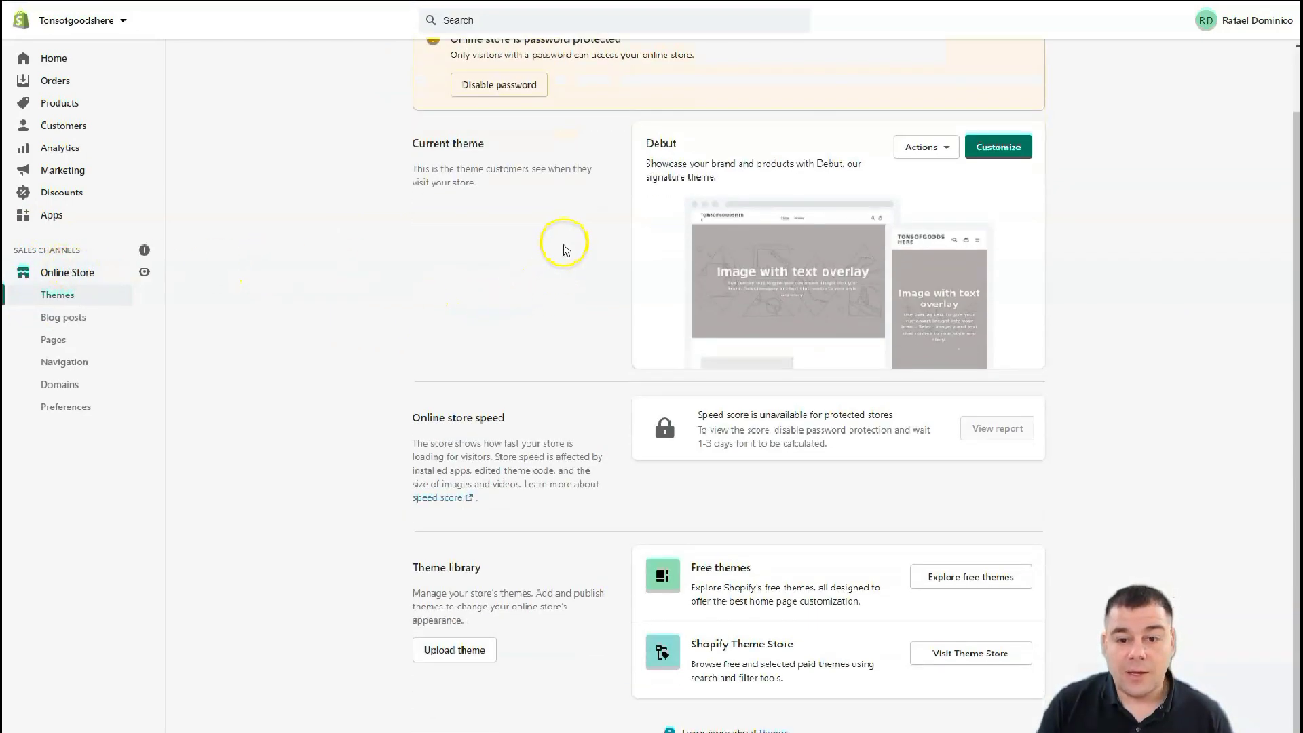
scroll(563, 250, up, 1)
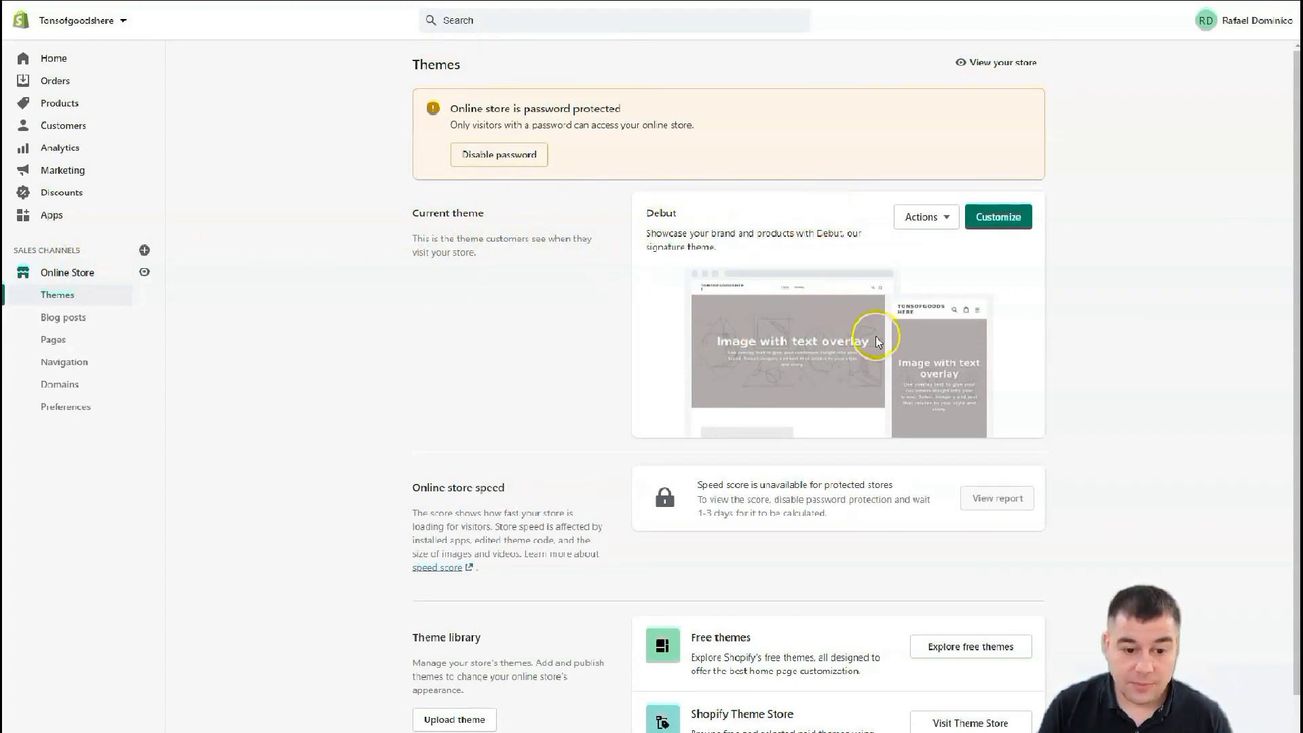
scroll(704, 340, down, 1)
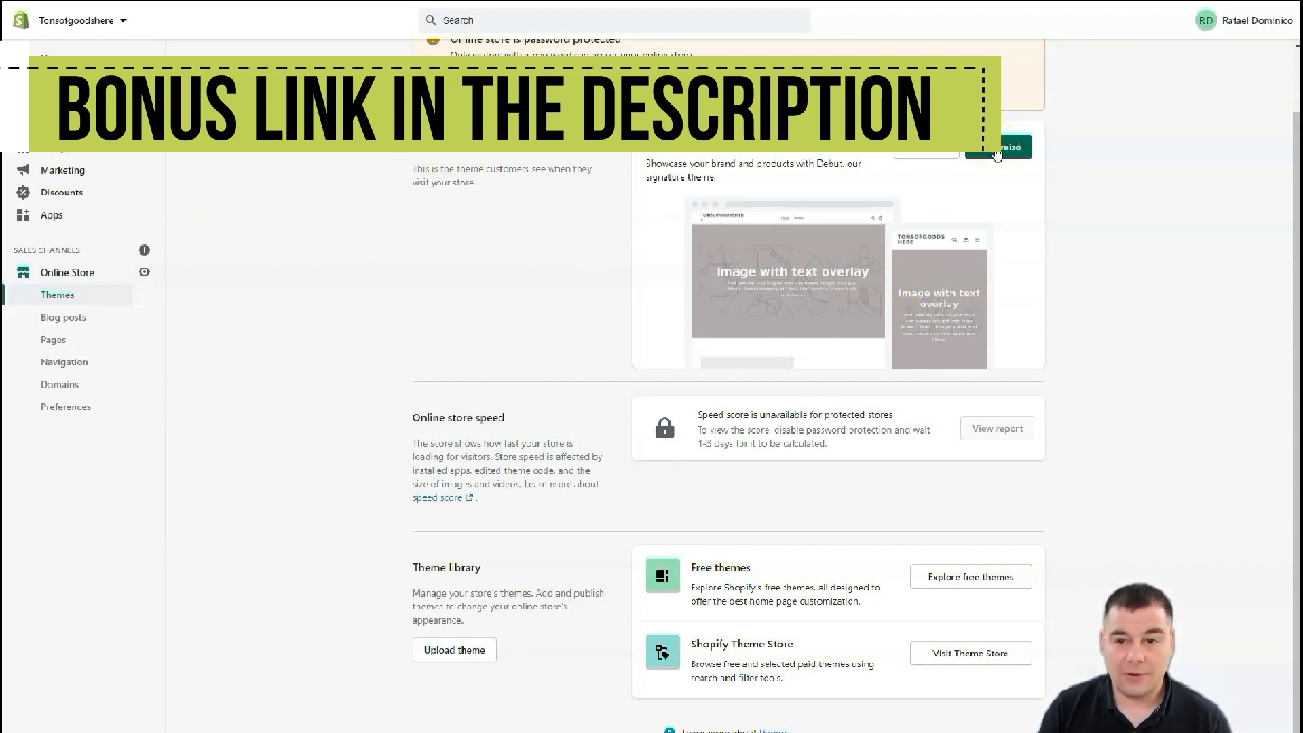
Customize the Debut theme and select its Header section in the editor
click(995, 151)
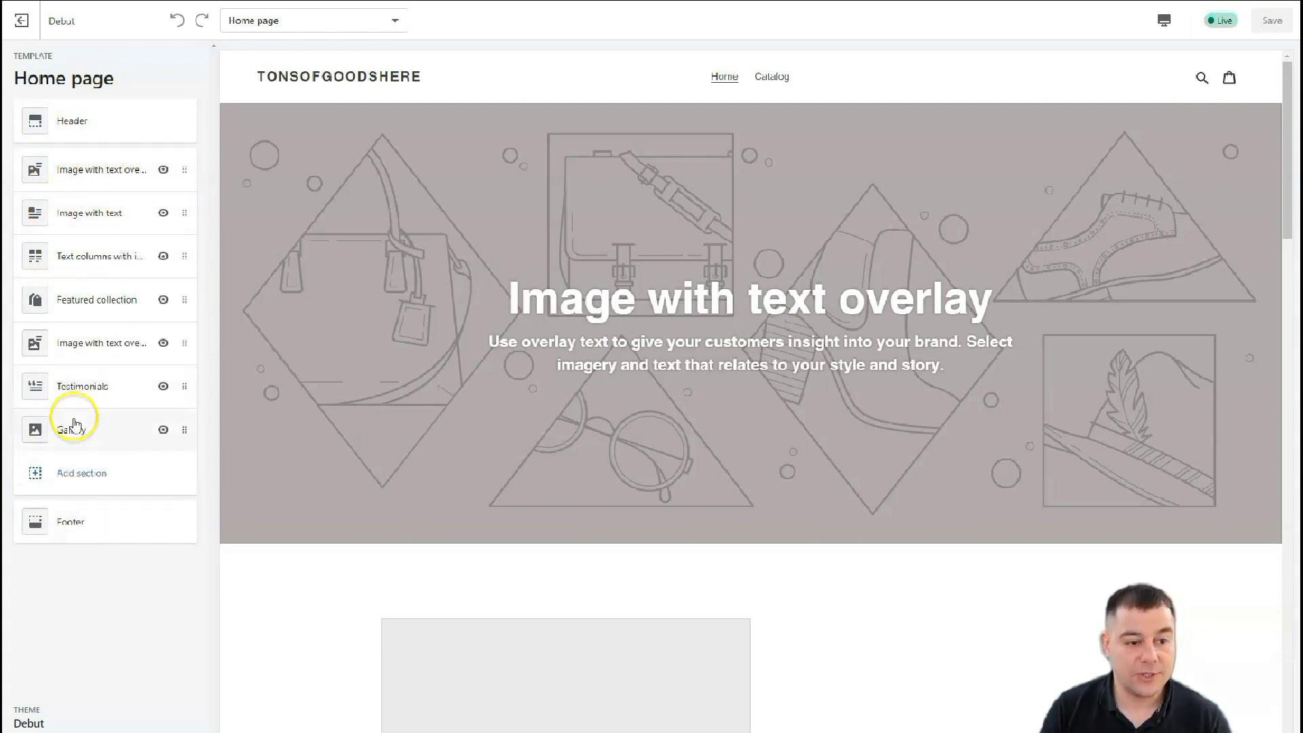
click(89, 123)
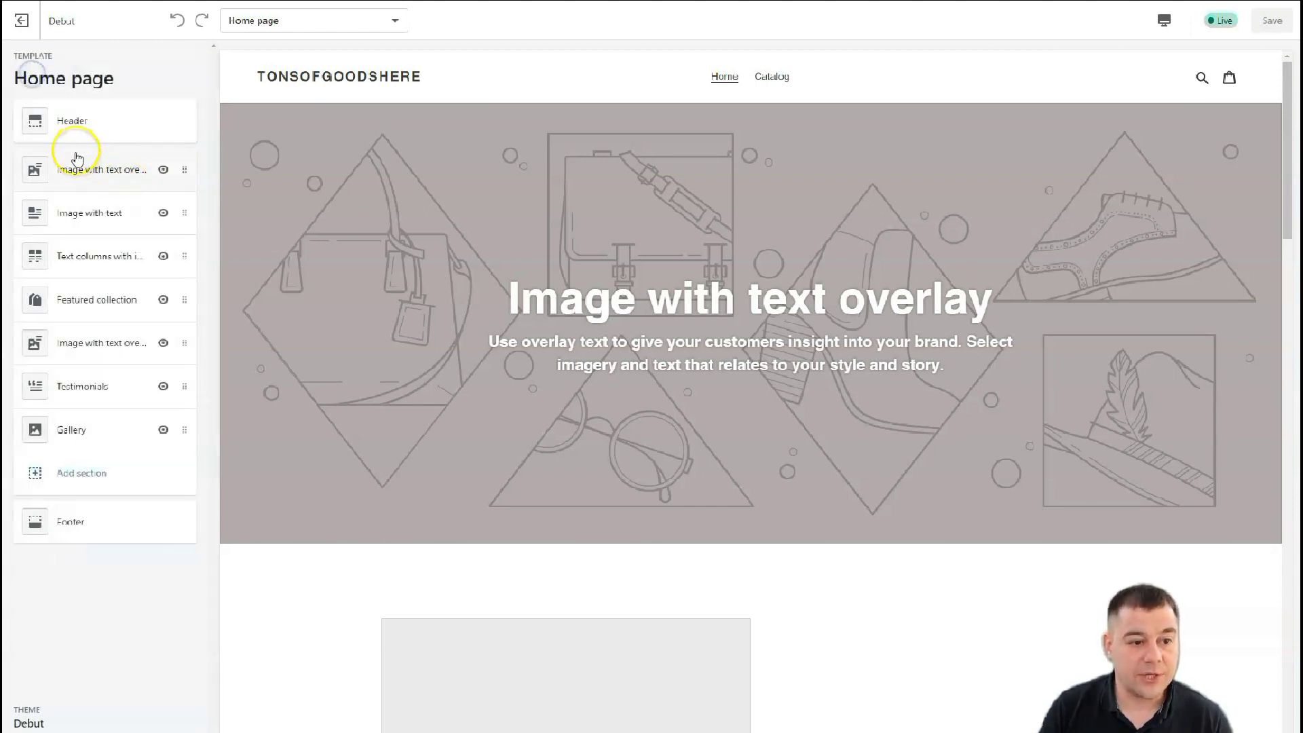
Open the Image with text overlay hero and browse the Food category of free stock images
click(70, 180)
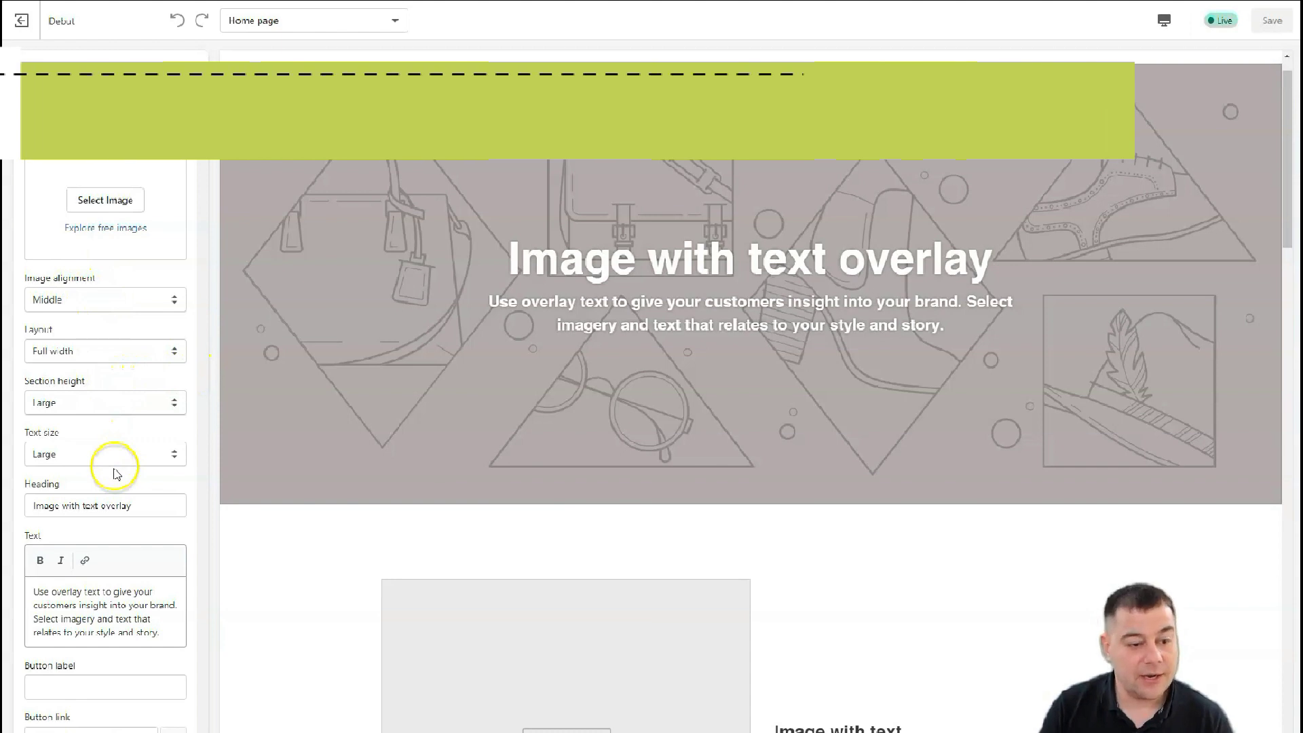
click(118, 503)
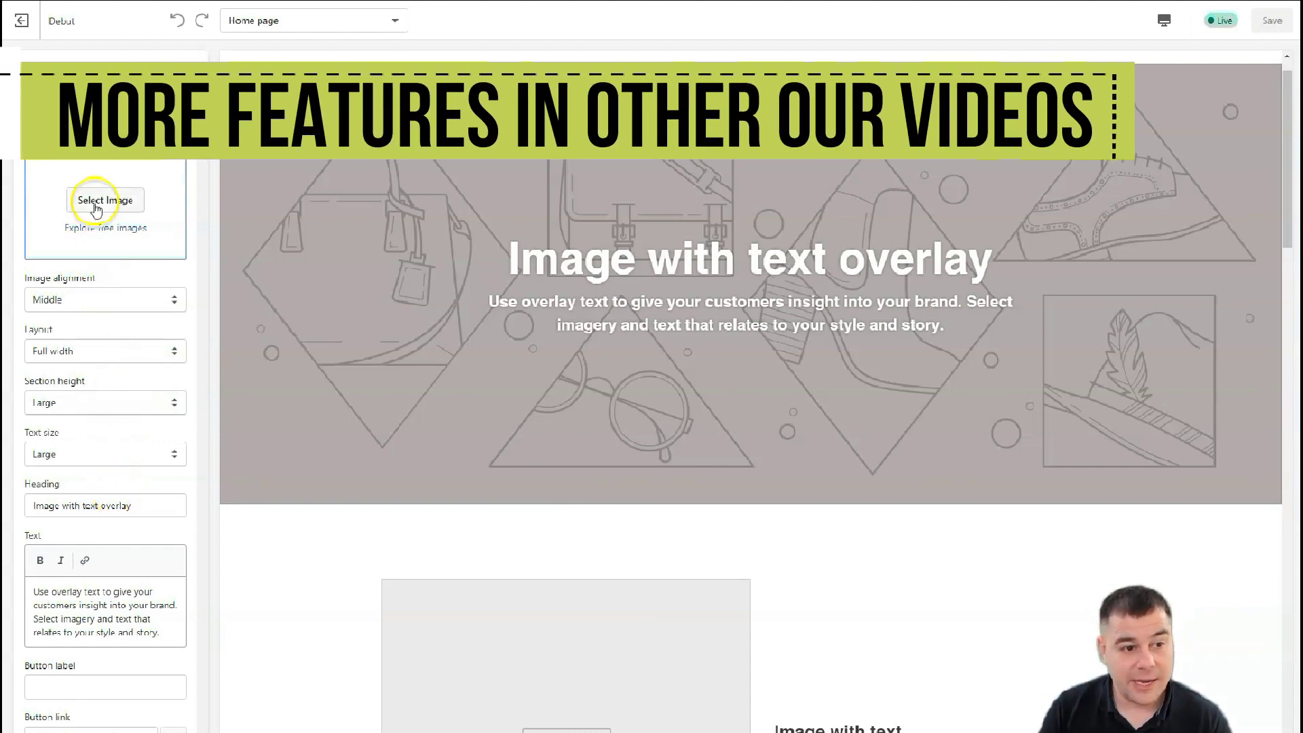
click(91, 229)
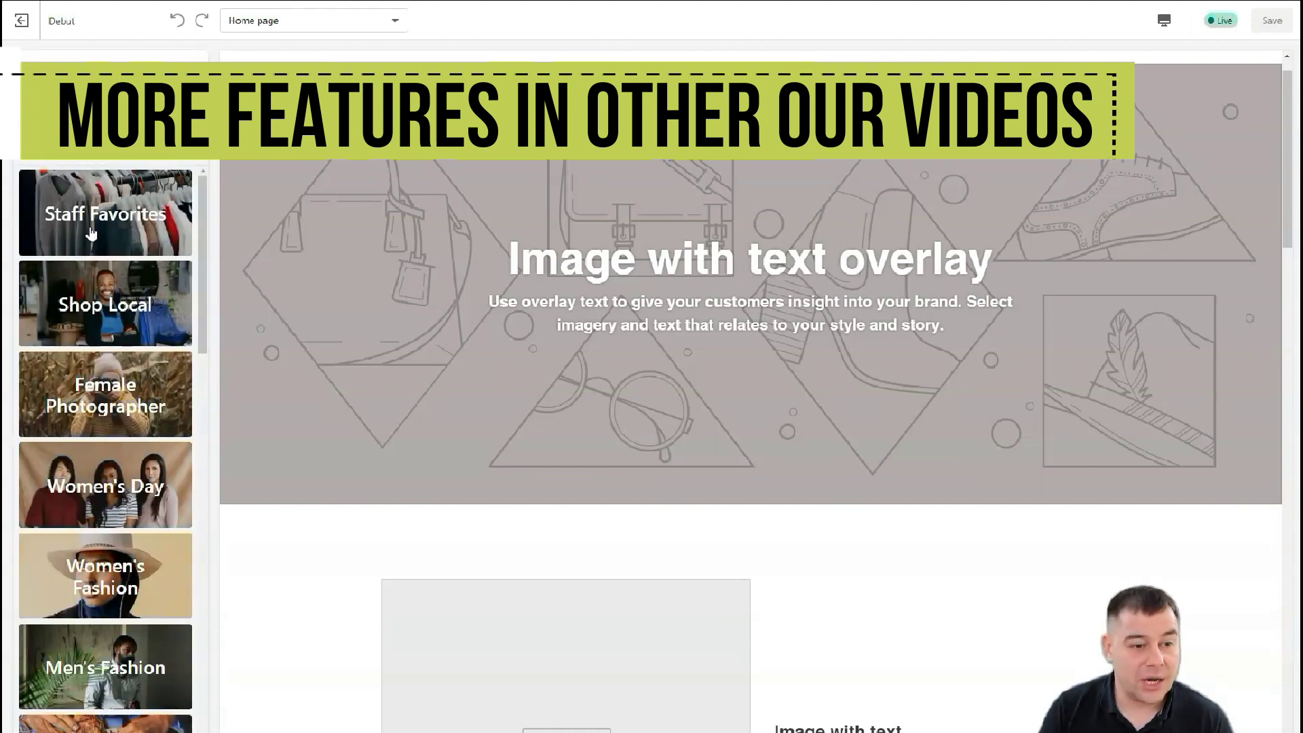
scroll(89, 285, down, 2)
click(86, 340)
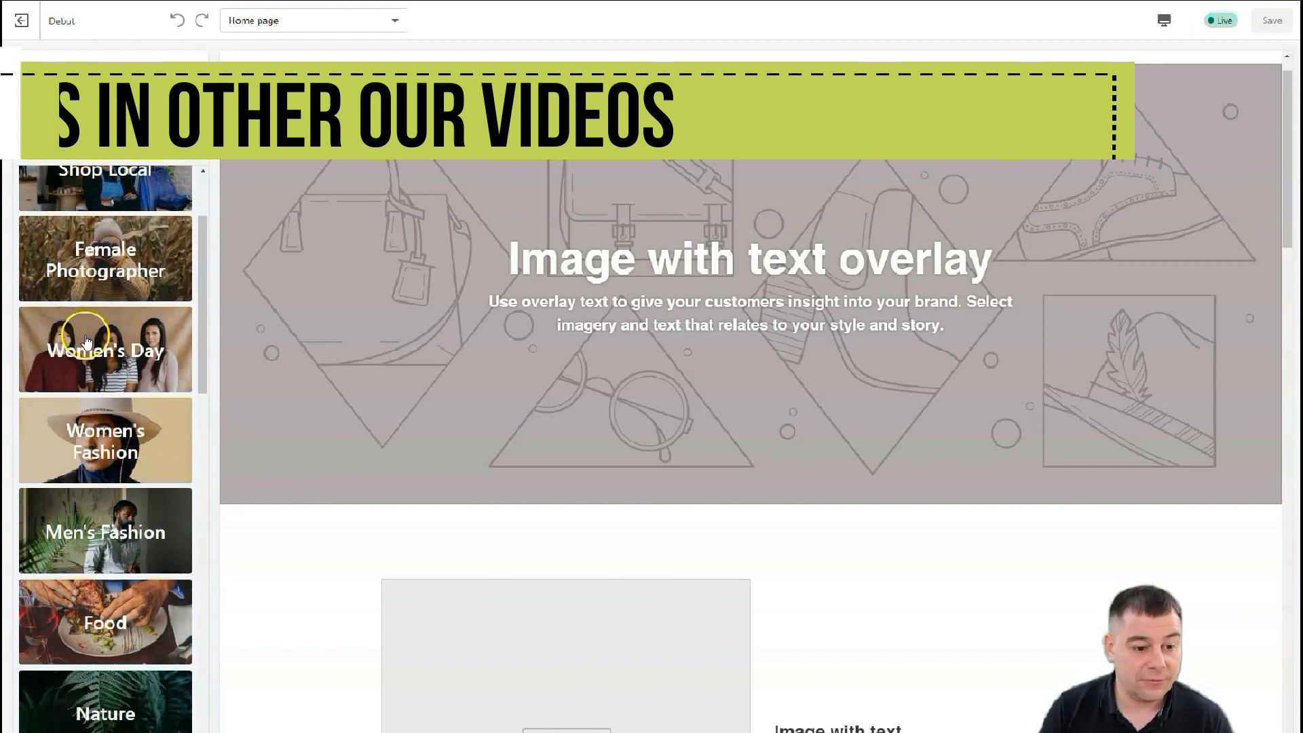
scroll(86, 340, down, 2)
click(88, 468)
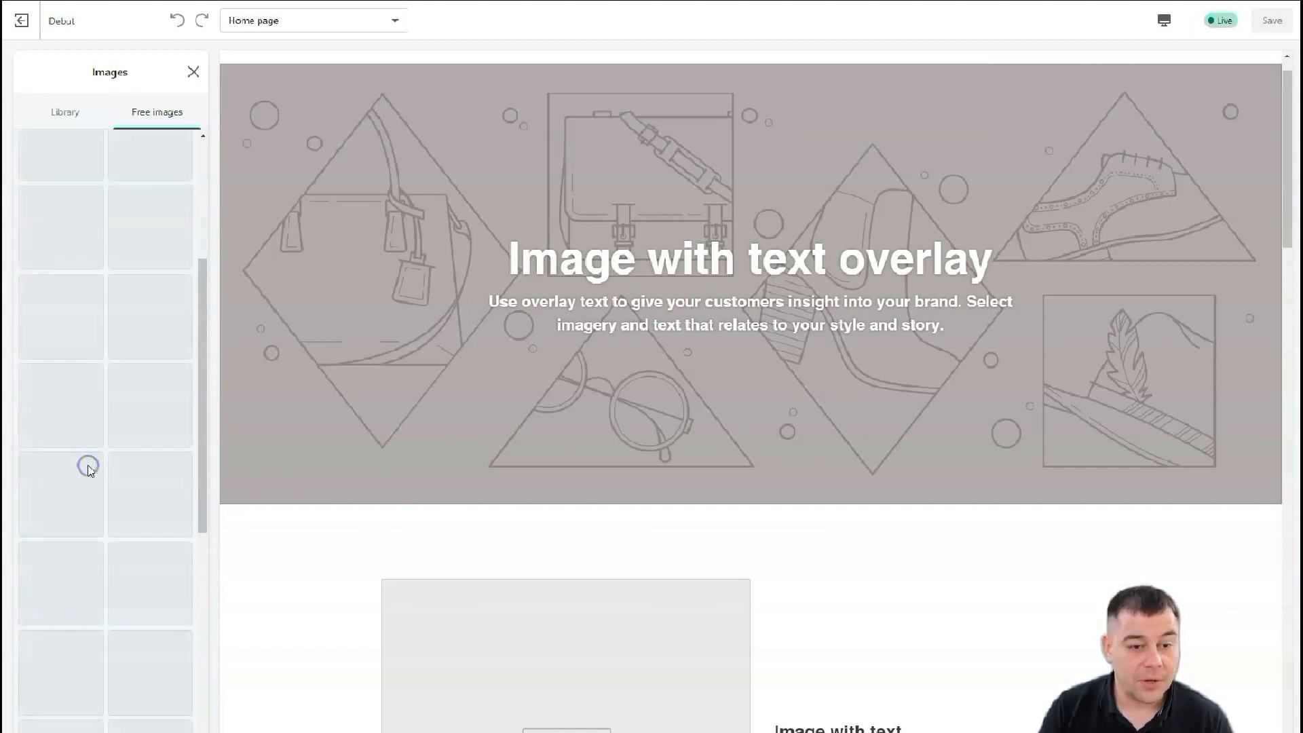
Select the fresh vegetables on marble free photo as the hero section image
click(65, 327)
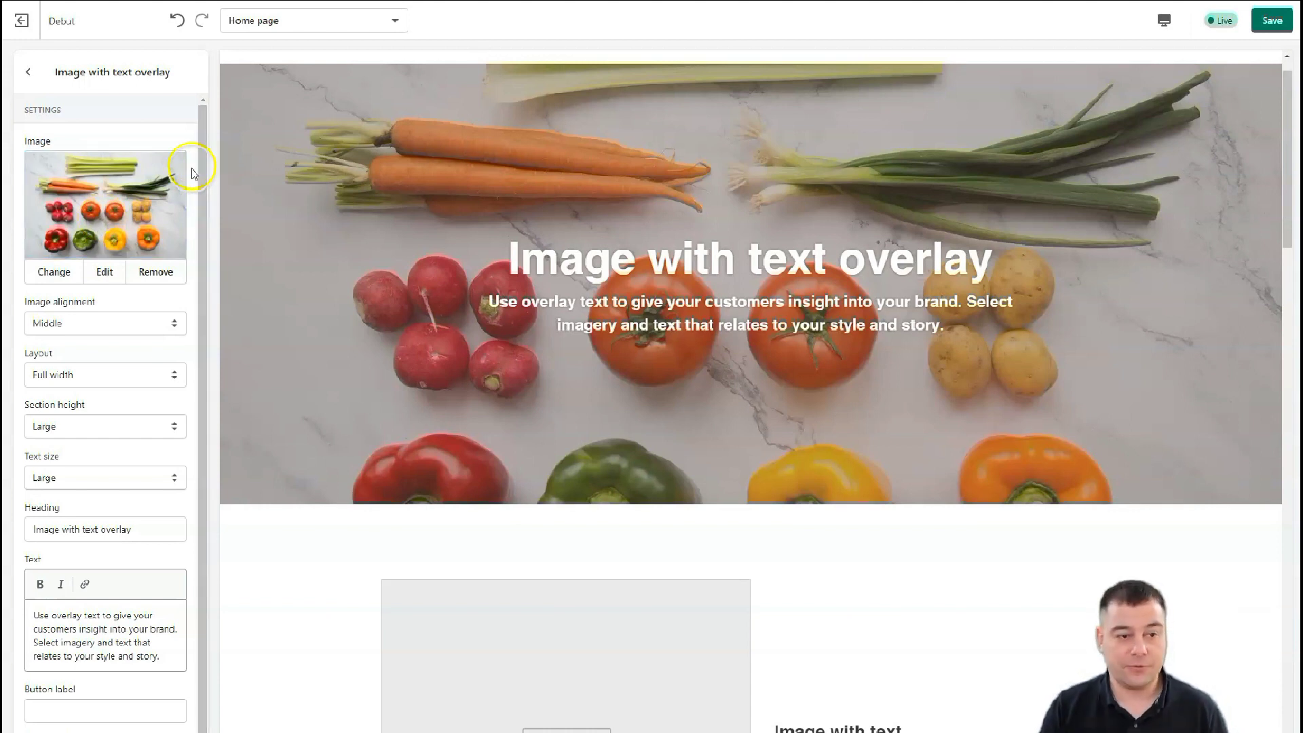
click(204, 216)
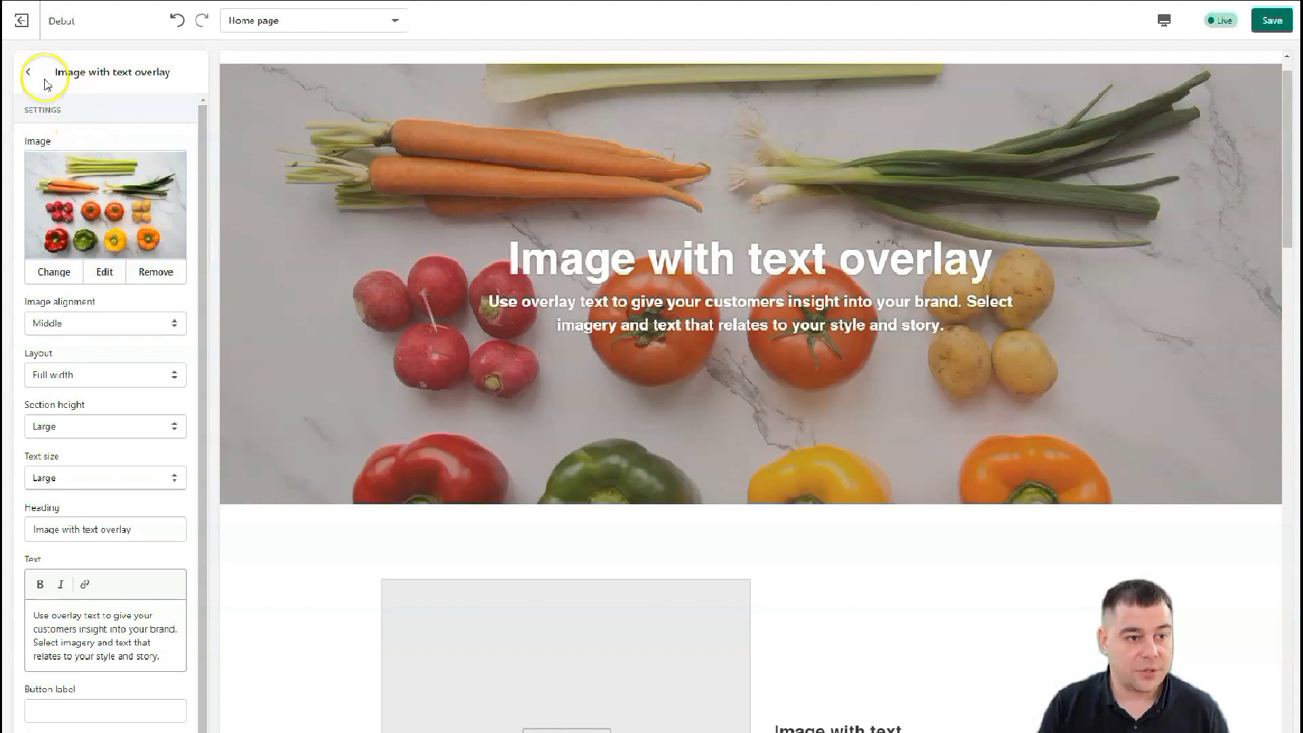
Try Fixed width and Small height for the hero, then restore Full width and Large height
scroll(143, 332, down, 1)
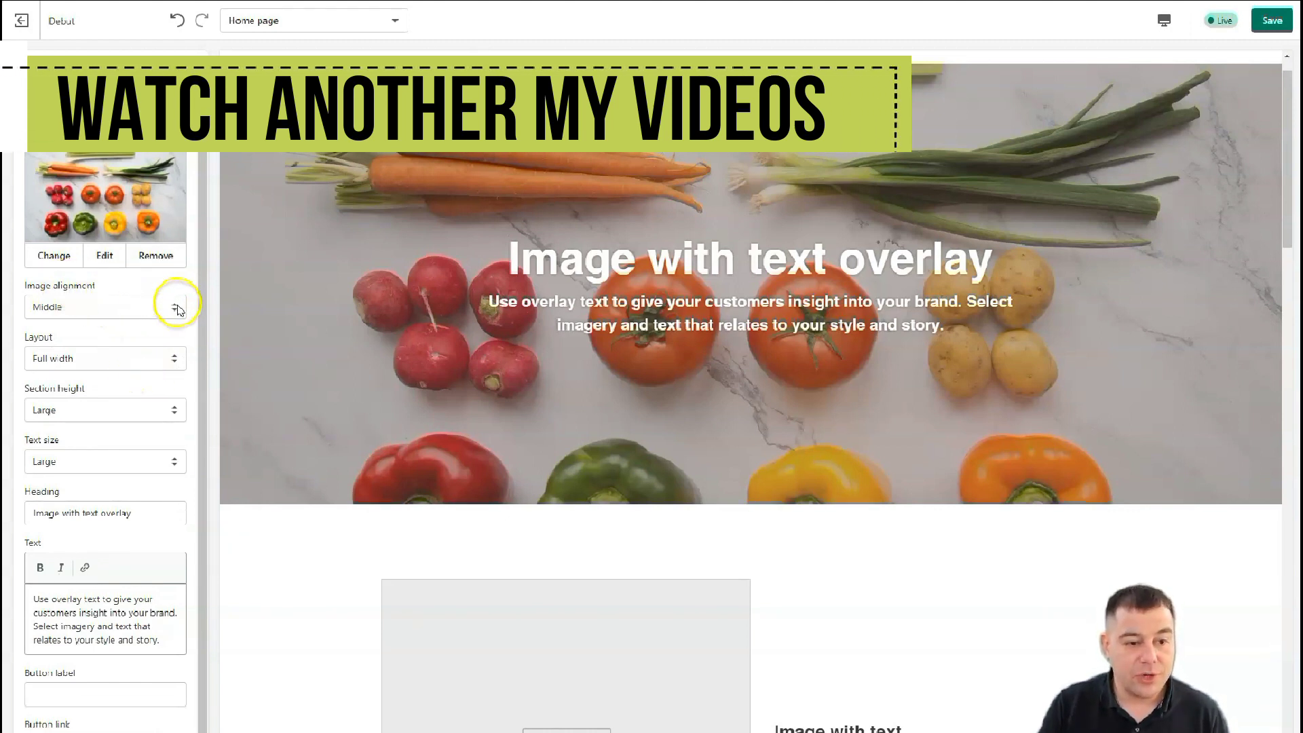
click(174, 358)
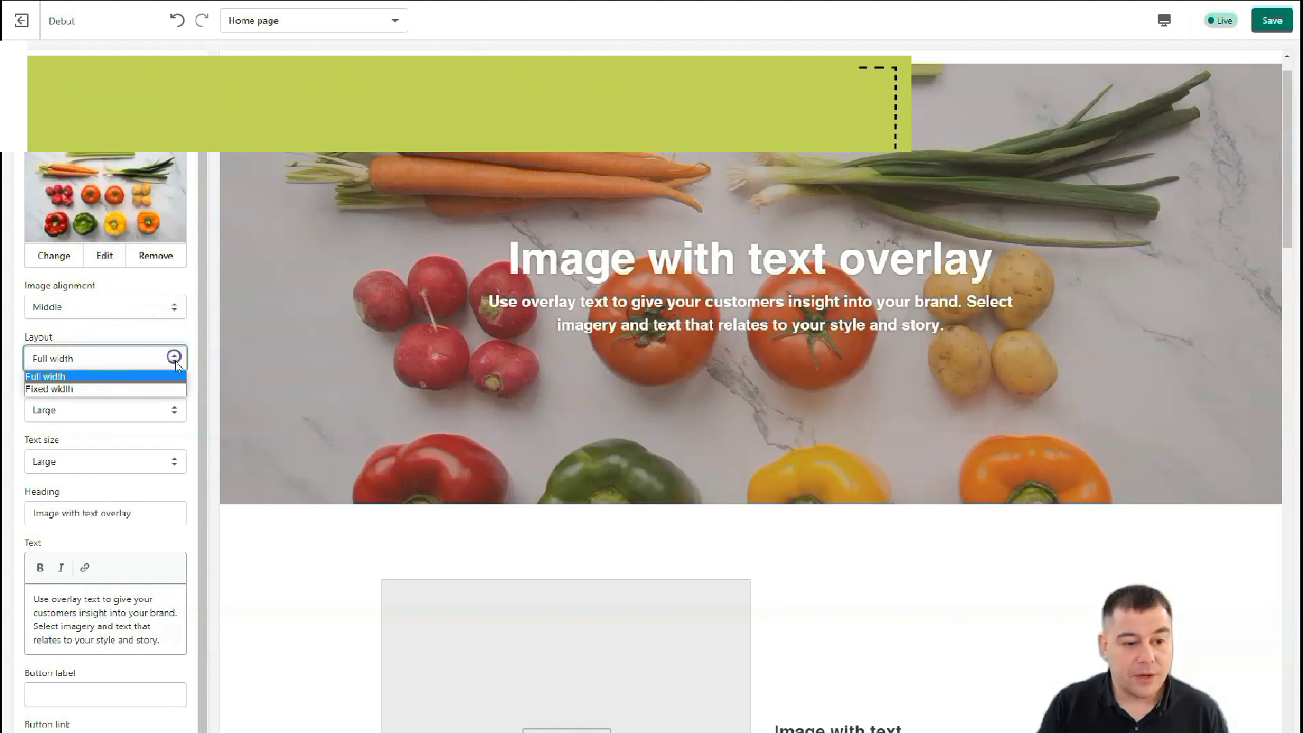
click(157, 388)
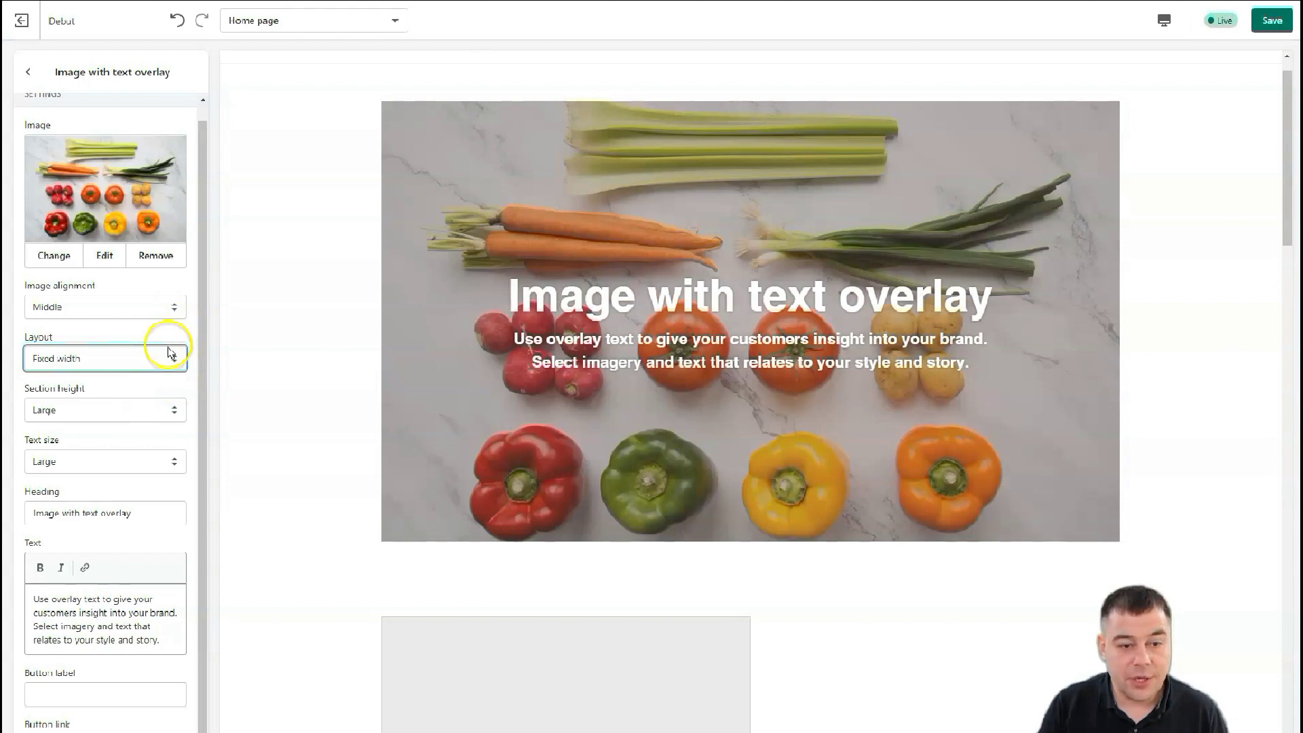
click(173, 358)
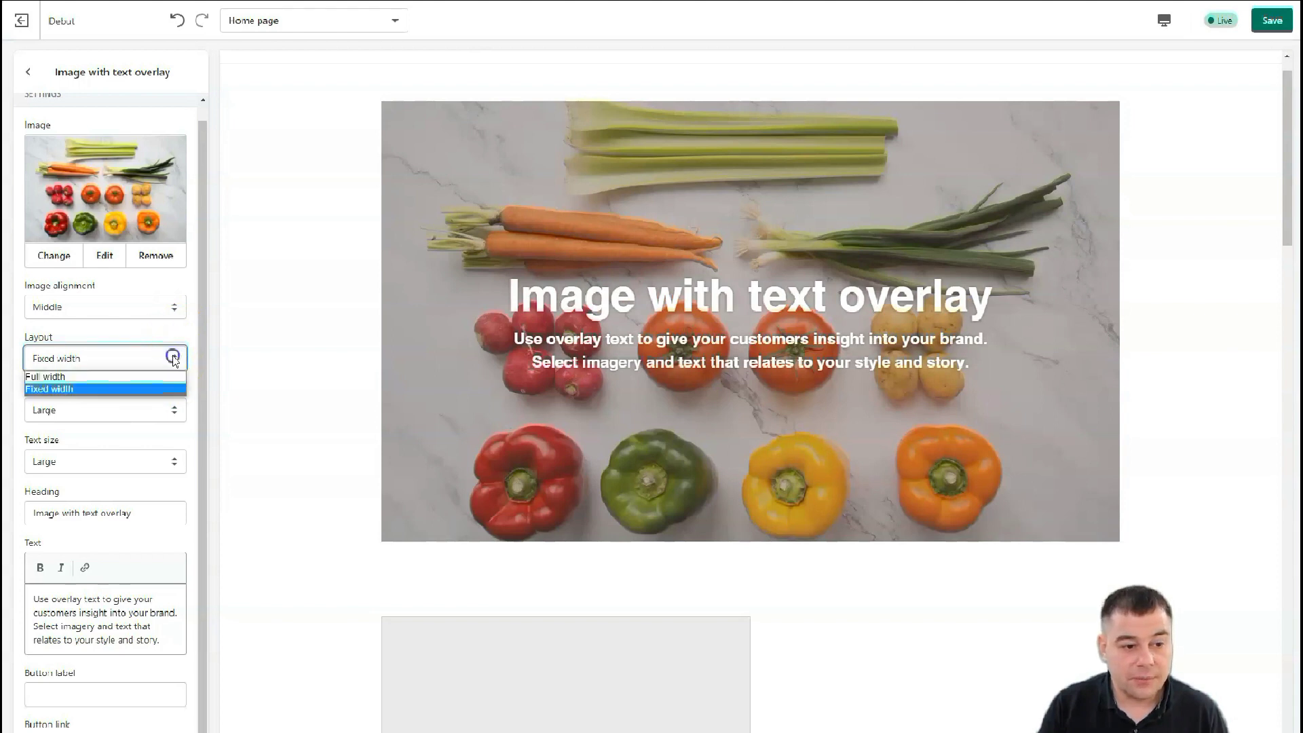
click(162, 376)
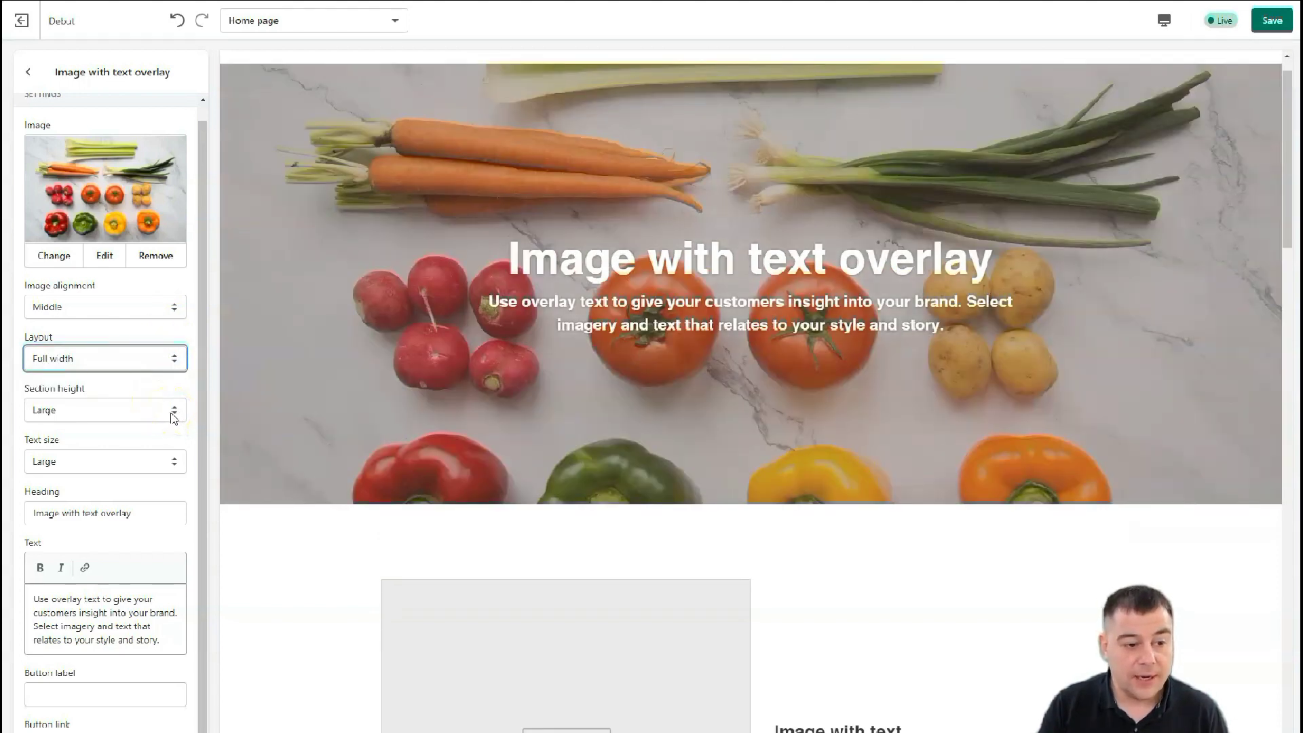
click(174, 415)
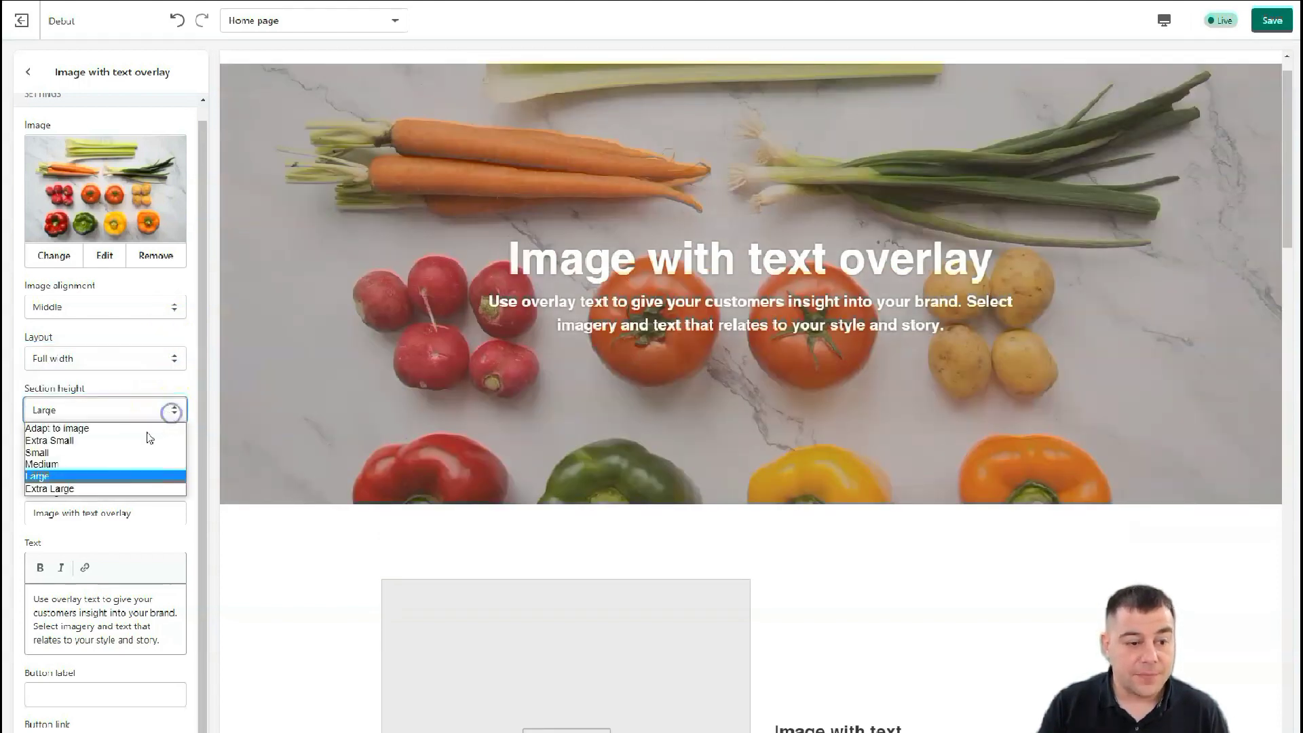
click(83, 452)
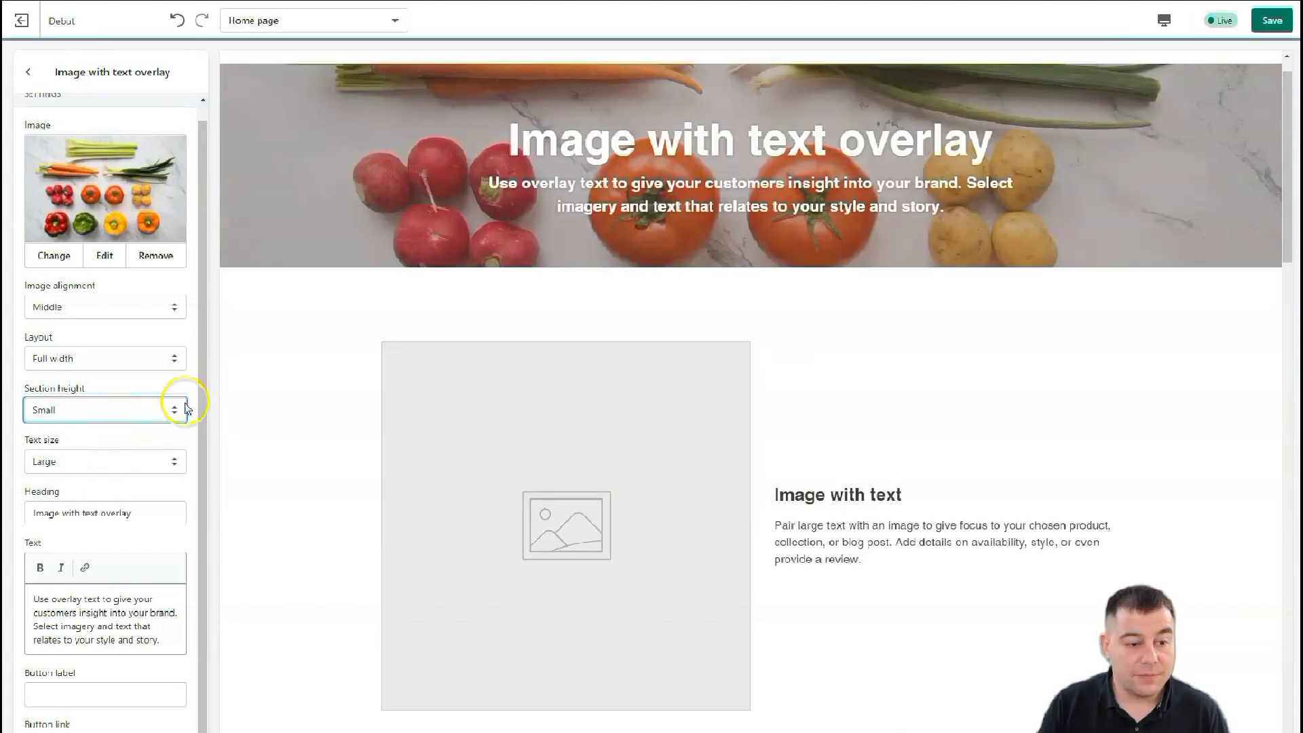
click(173, 415)
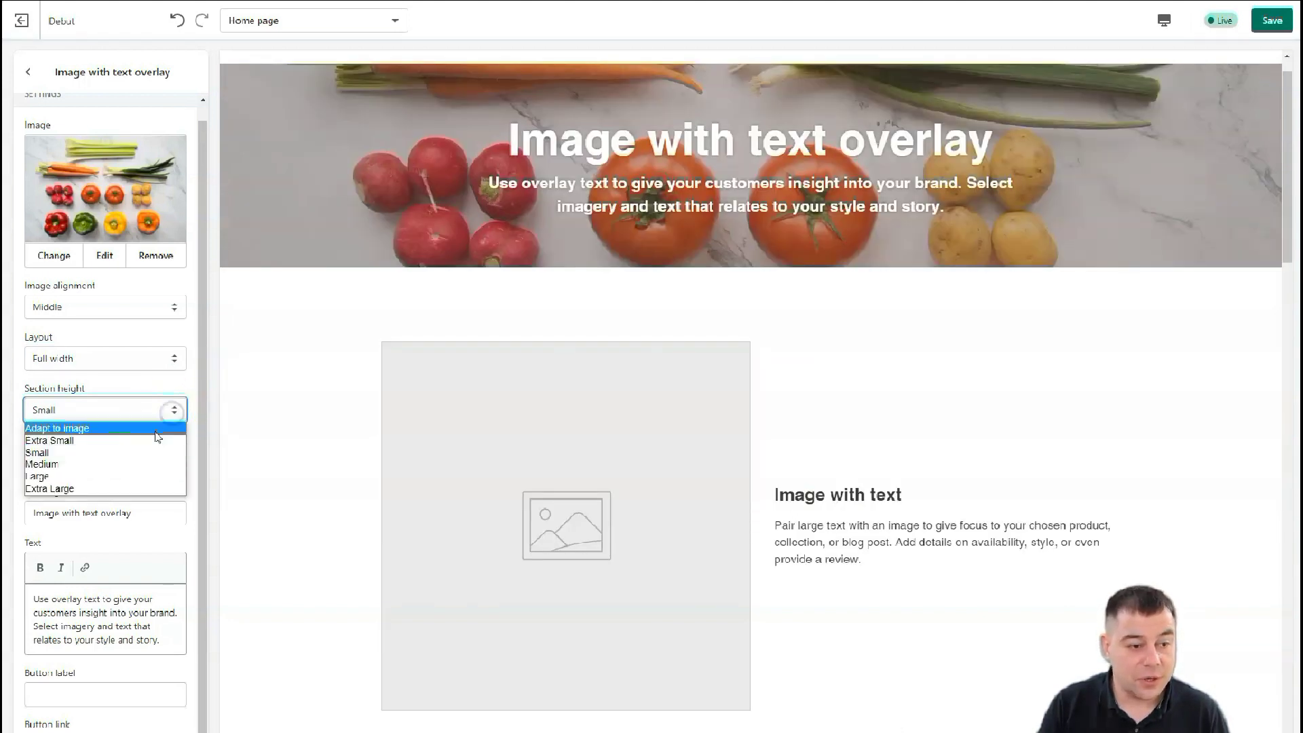
click(102, 476)
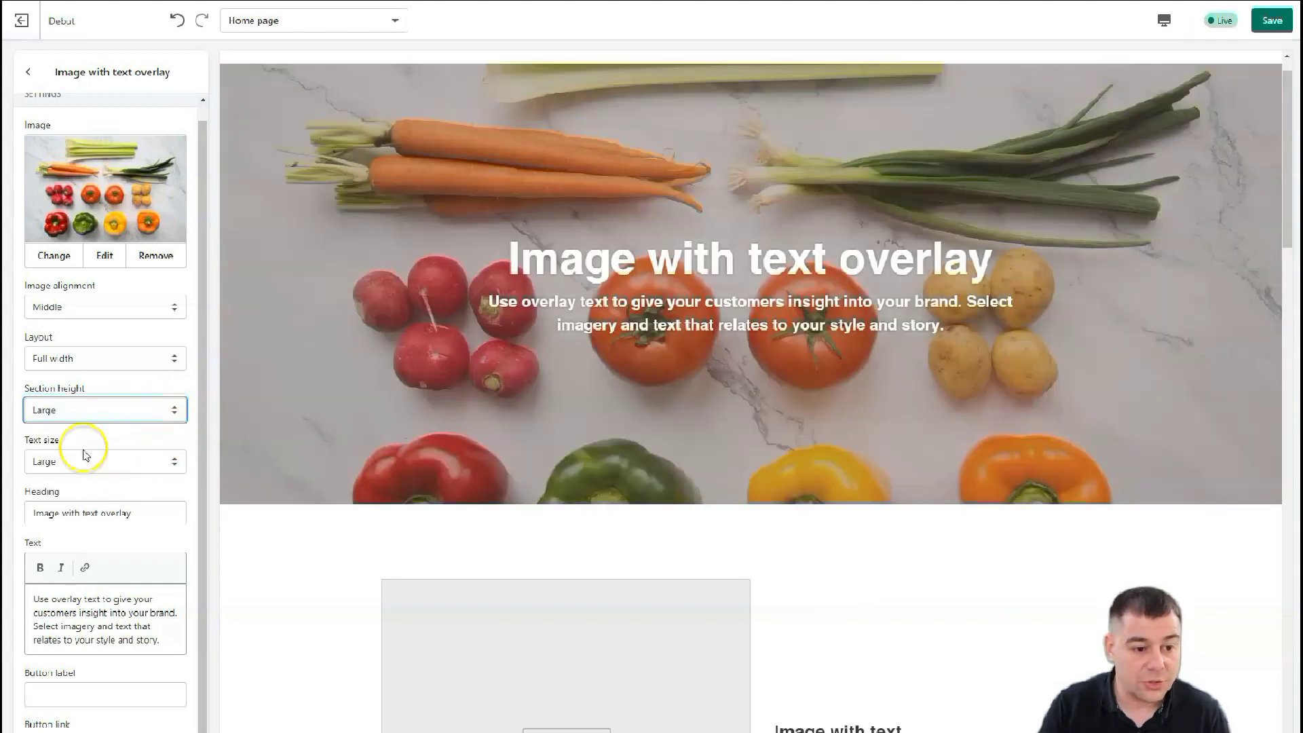
Keep text size Large and replace the hero heading with 'Vegetables for you'
click(175, 462)
click(175, 461)
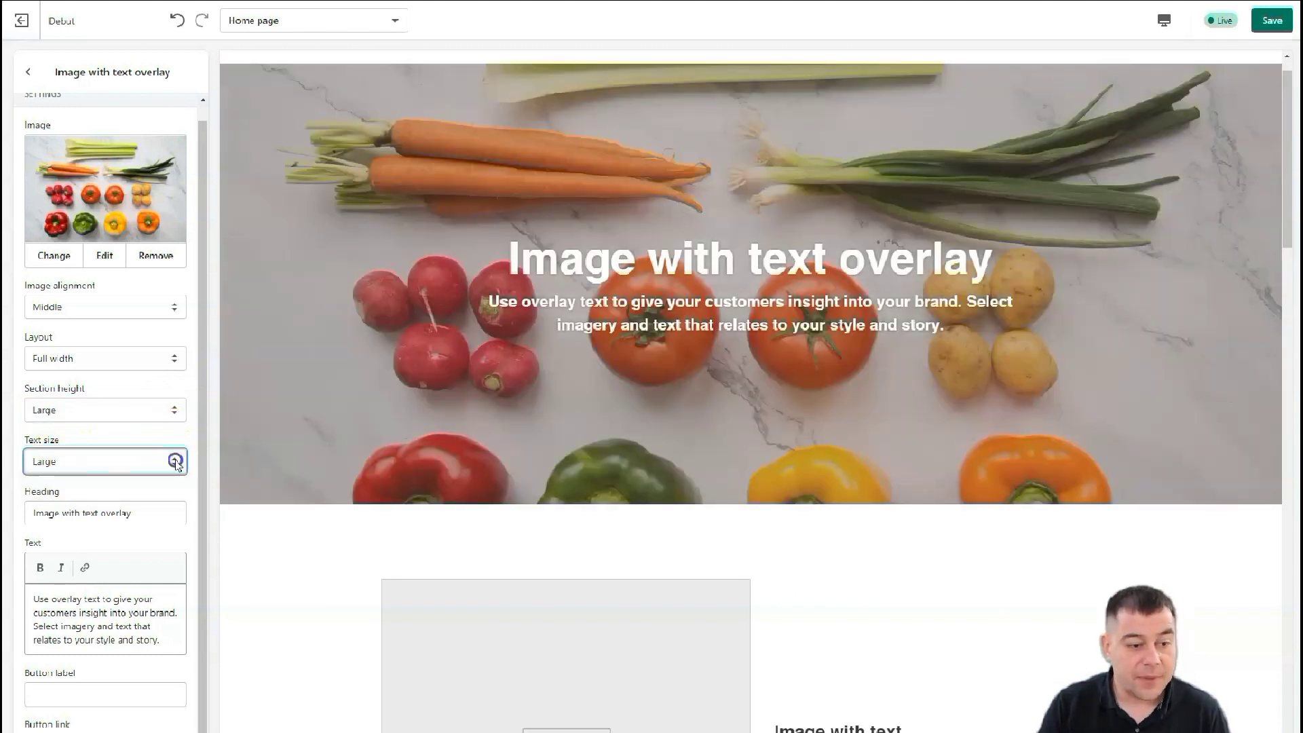
drag(139, 513, 23, 511)
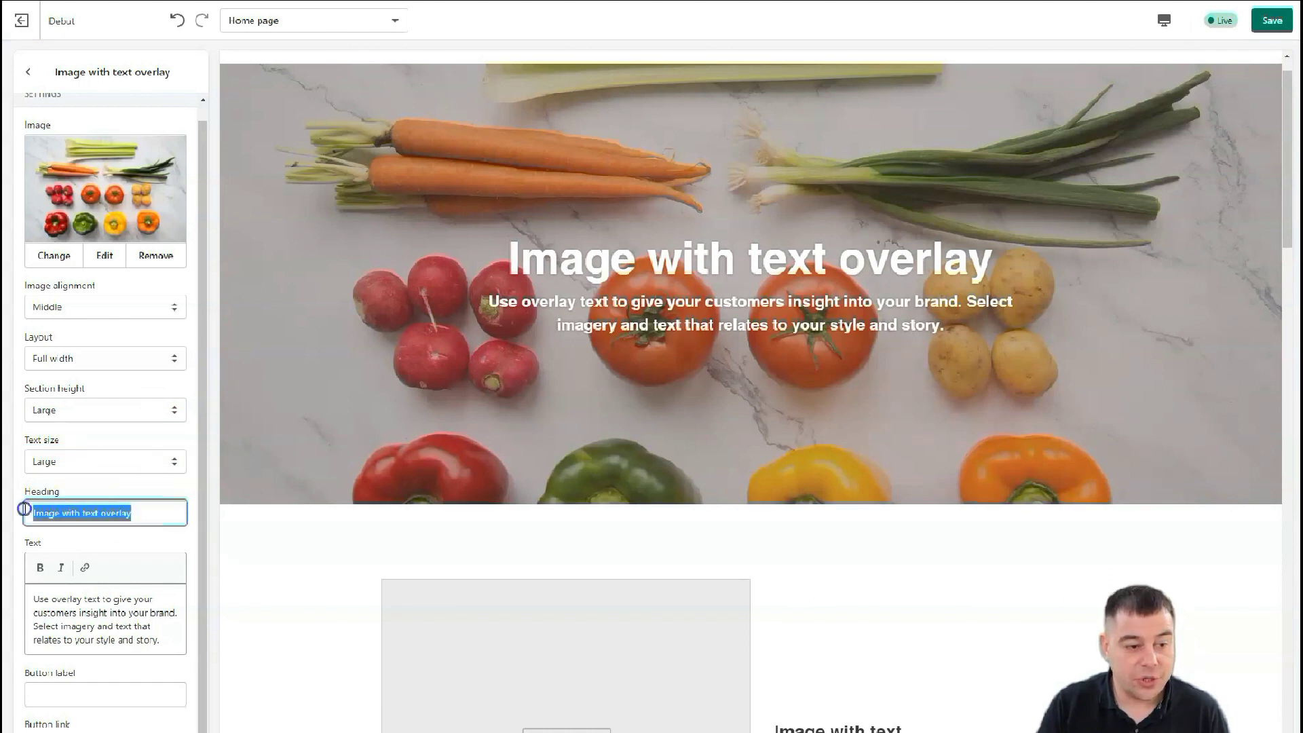
text(Vegetables)
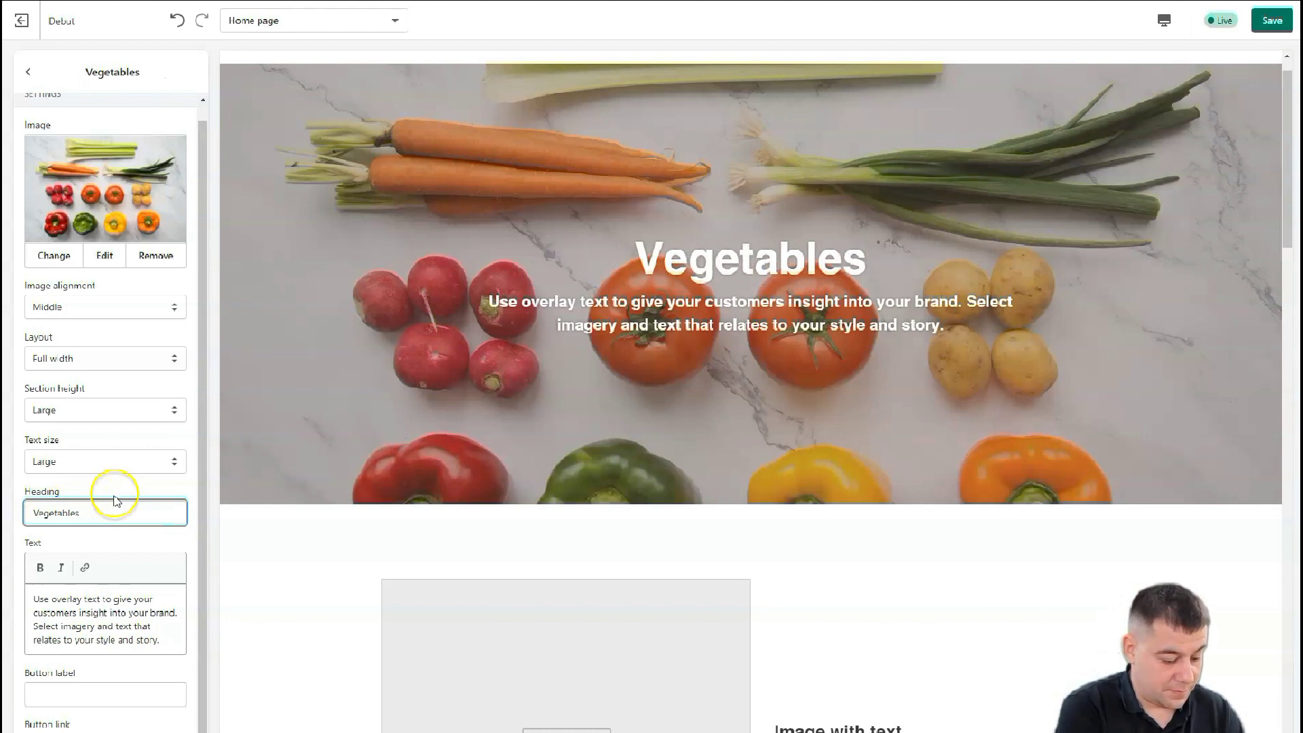
text( for you)
Make the whole overlay paragraph text bold and italic
double_click(87, 601)
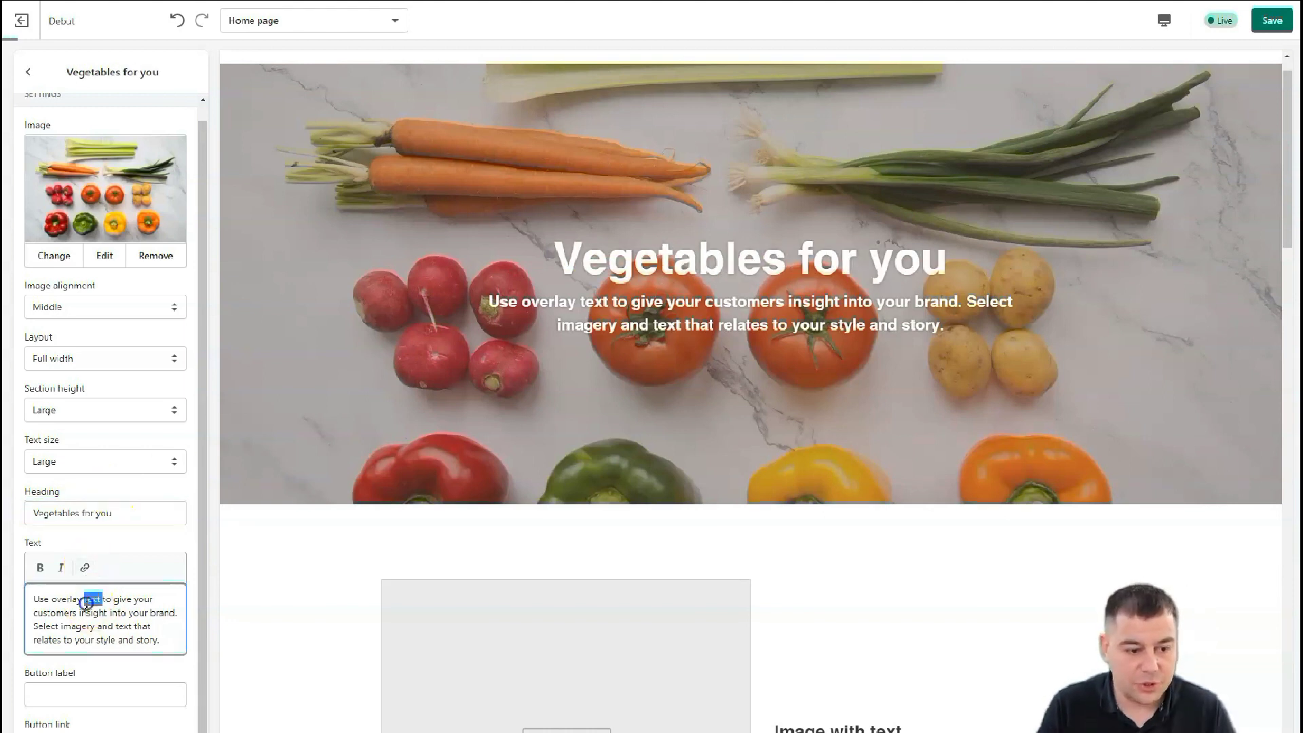
drag(161, 641, 24, 595)
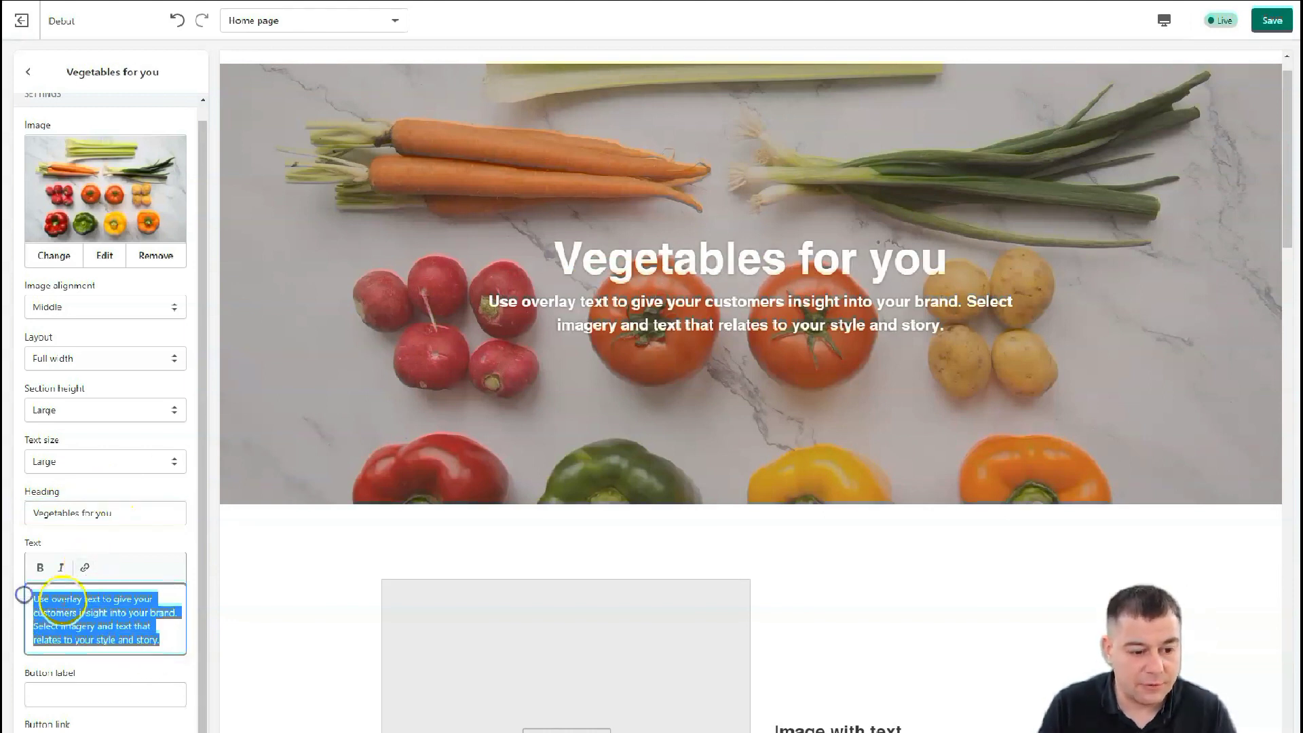
click(40, 567)
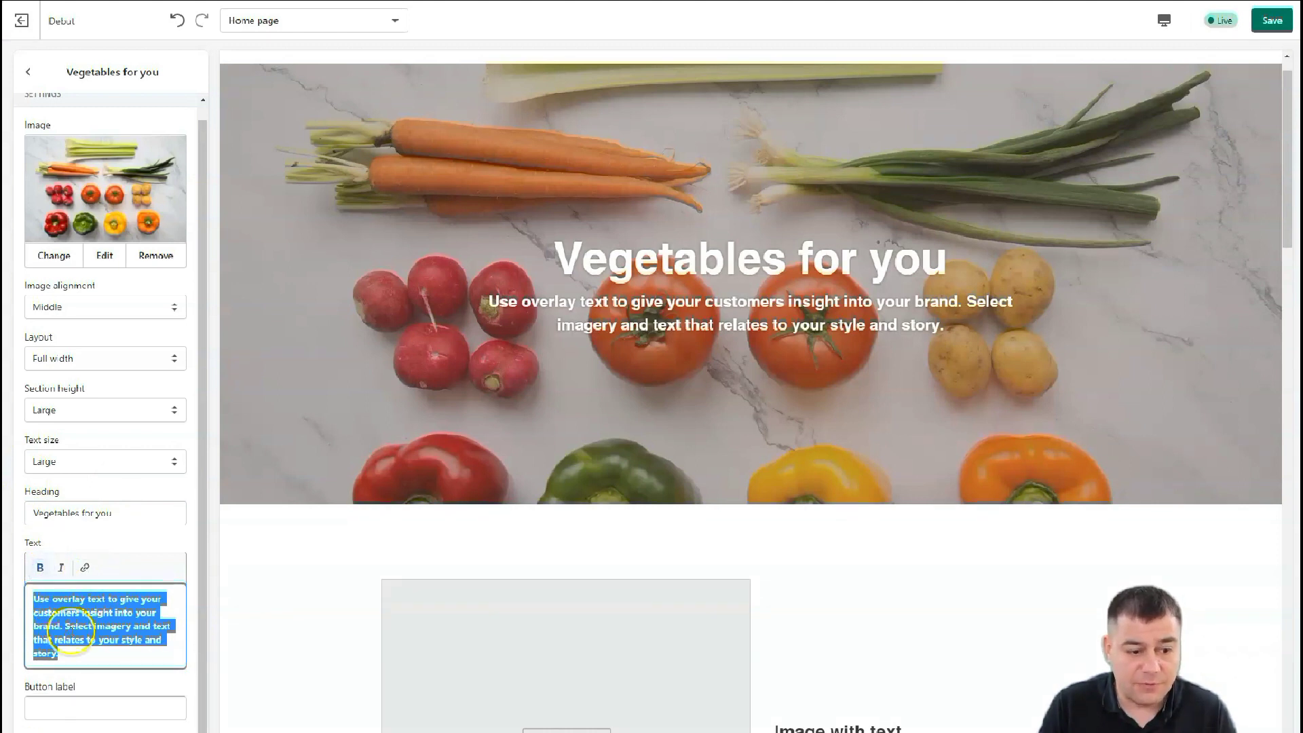
click(61, 568)
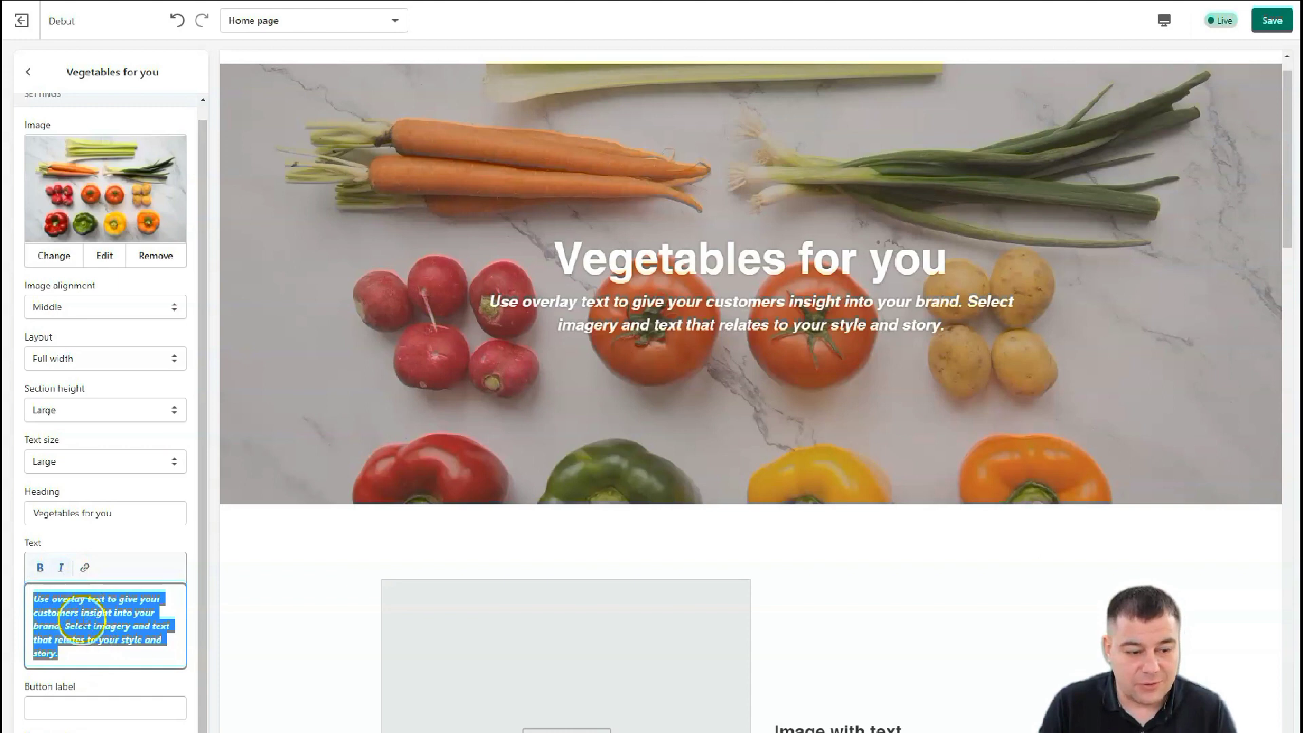
scroll(133, 621, down, 1)
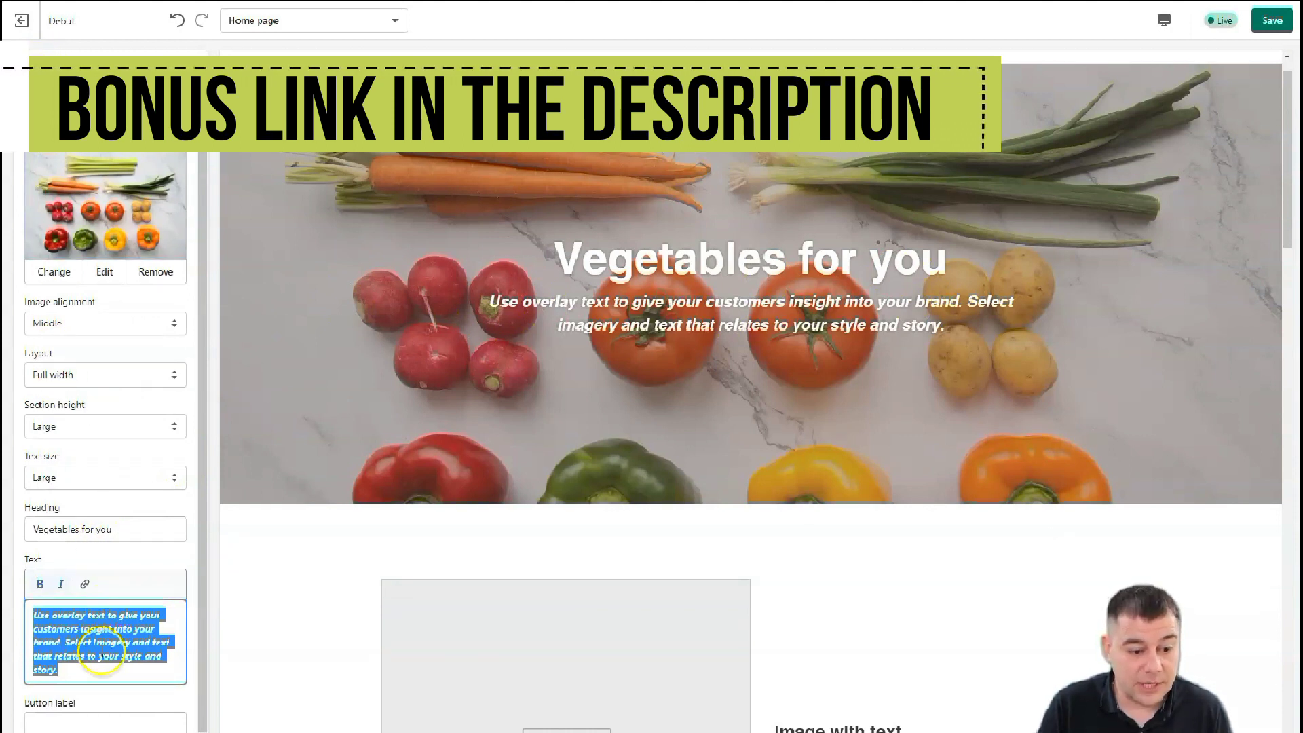
scroll(80, 461, down, 1)
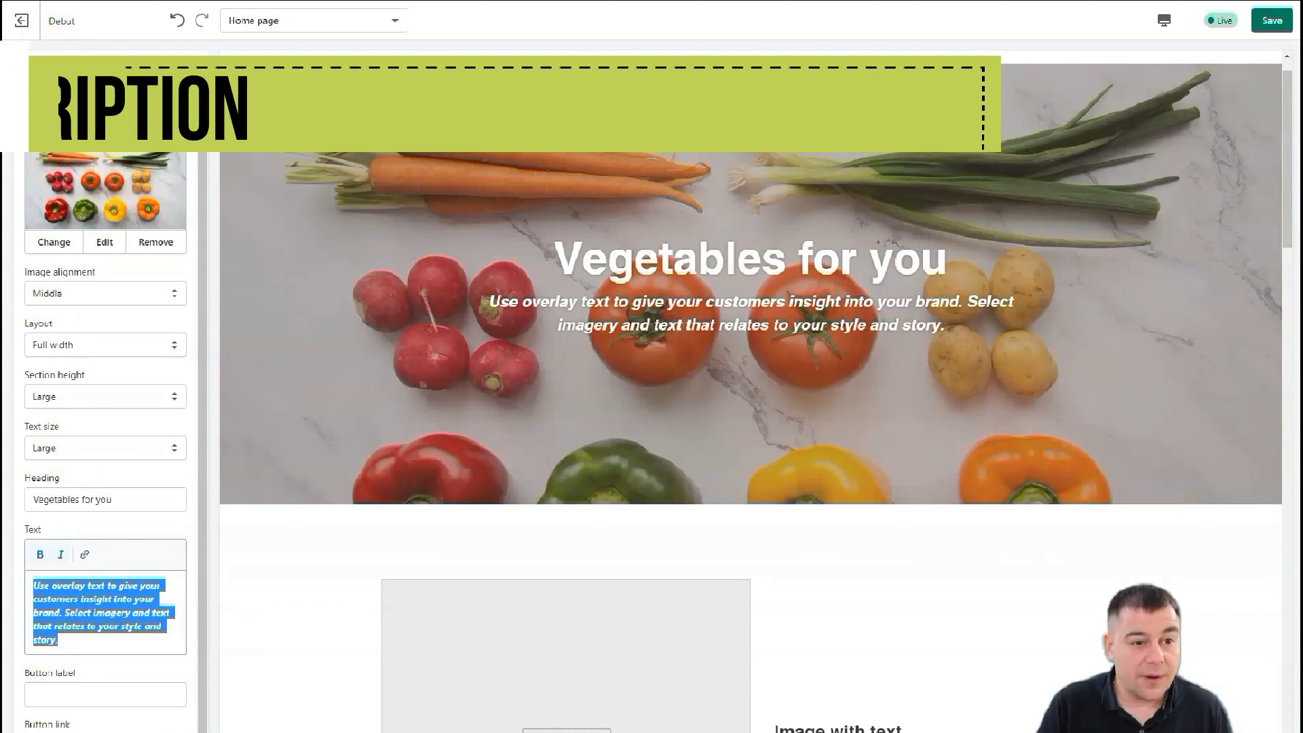
Move Text columns with images above Image with text and delete the Testimonials section
click(24, 66)
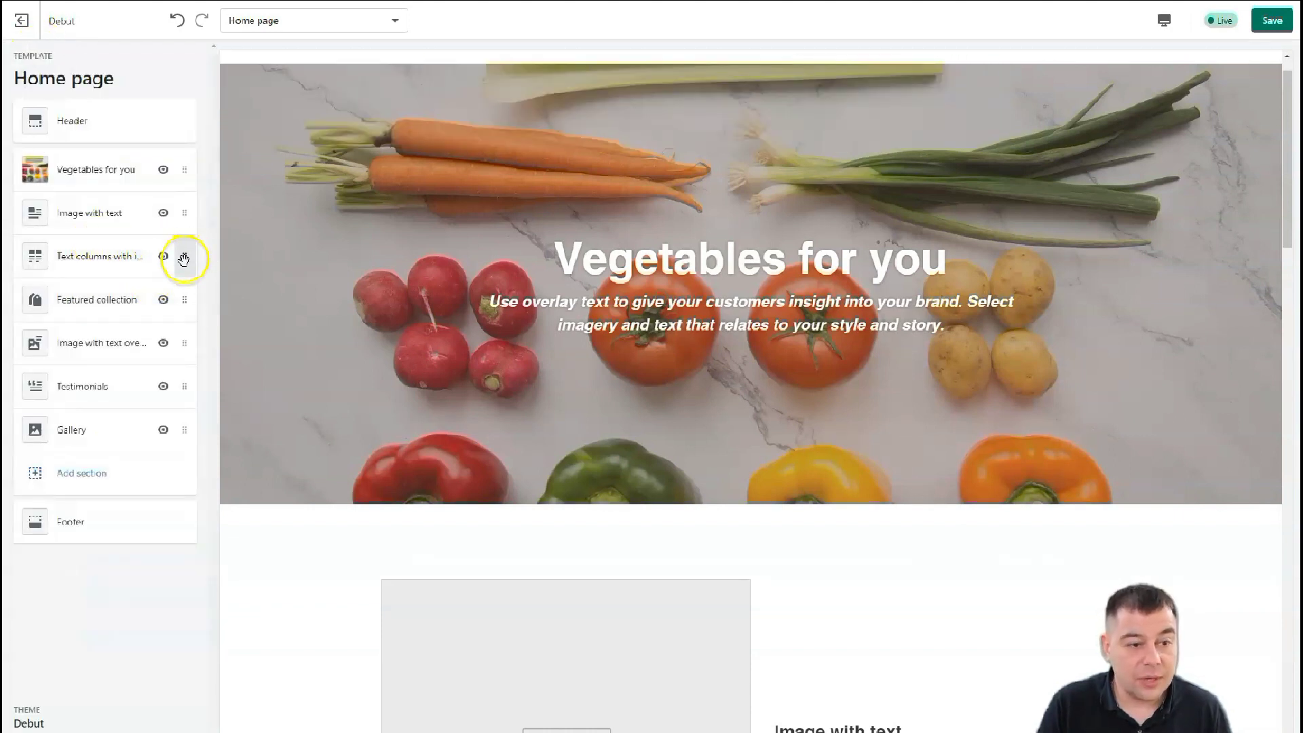
drag(184, 255, 182, 215)
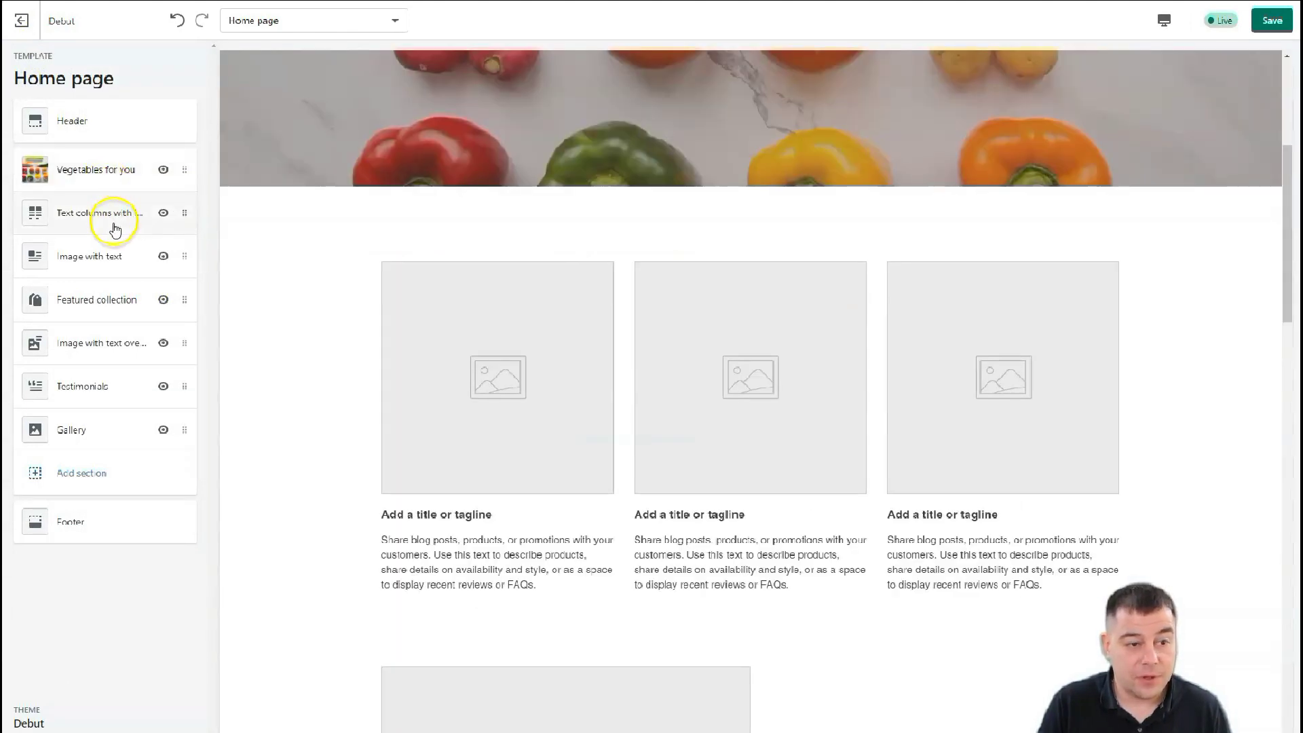
click(96, 391)
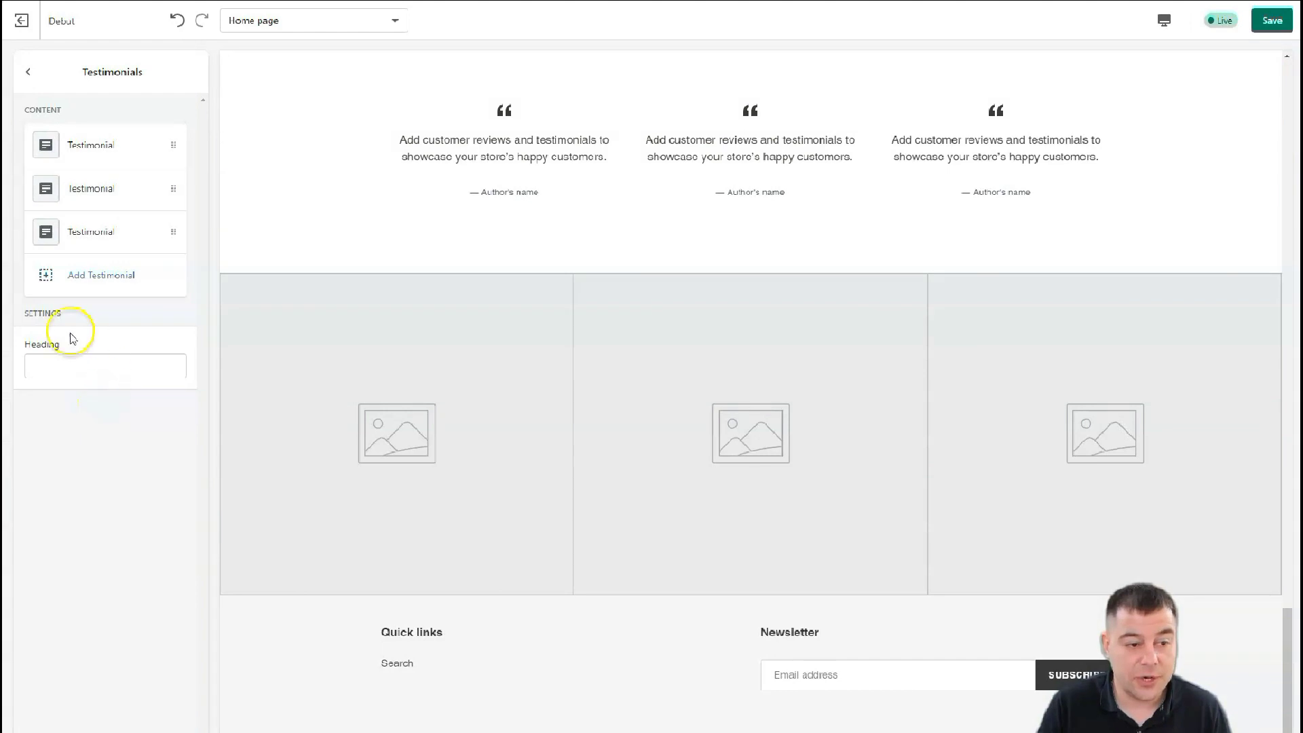
click(28, 71)
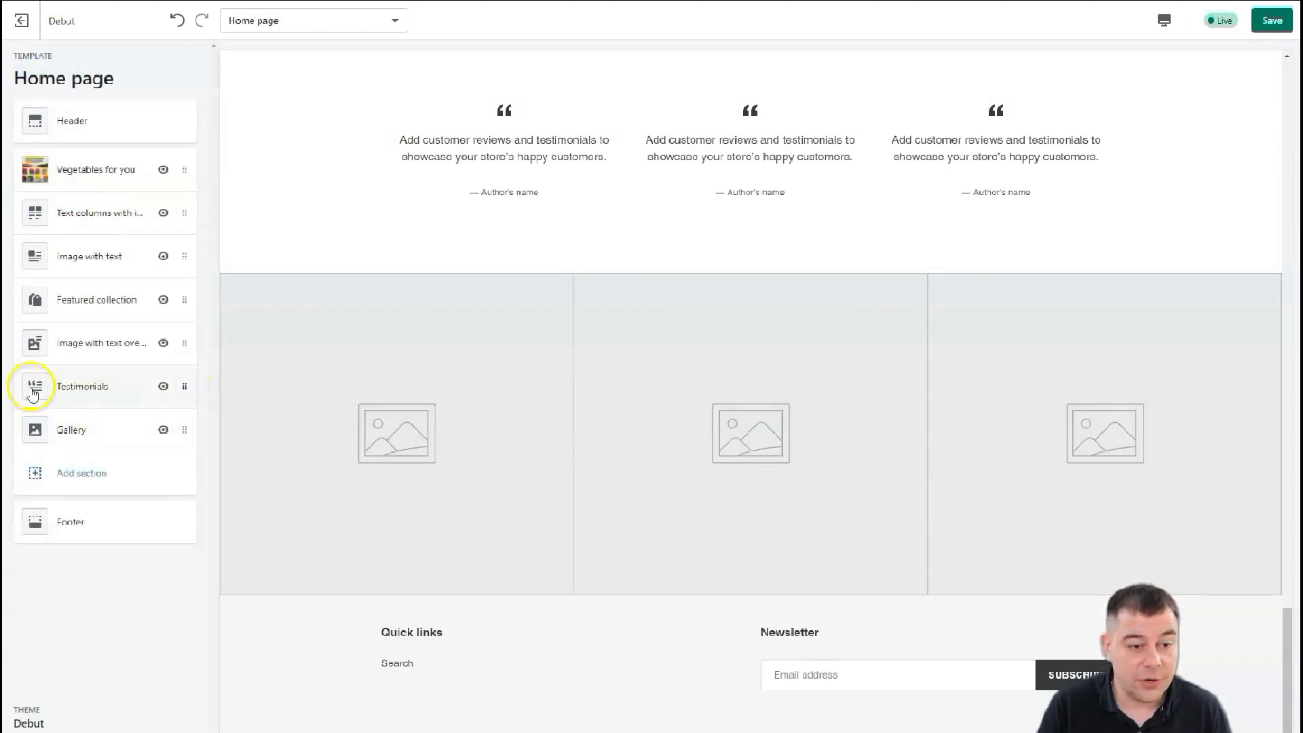
click(77, 388)
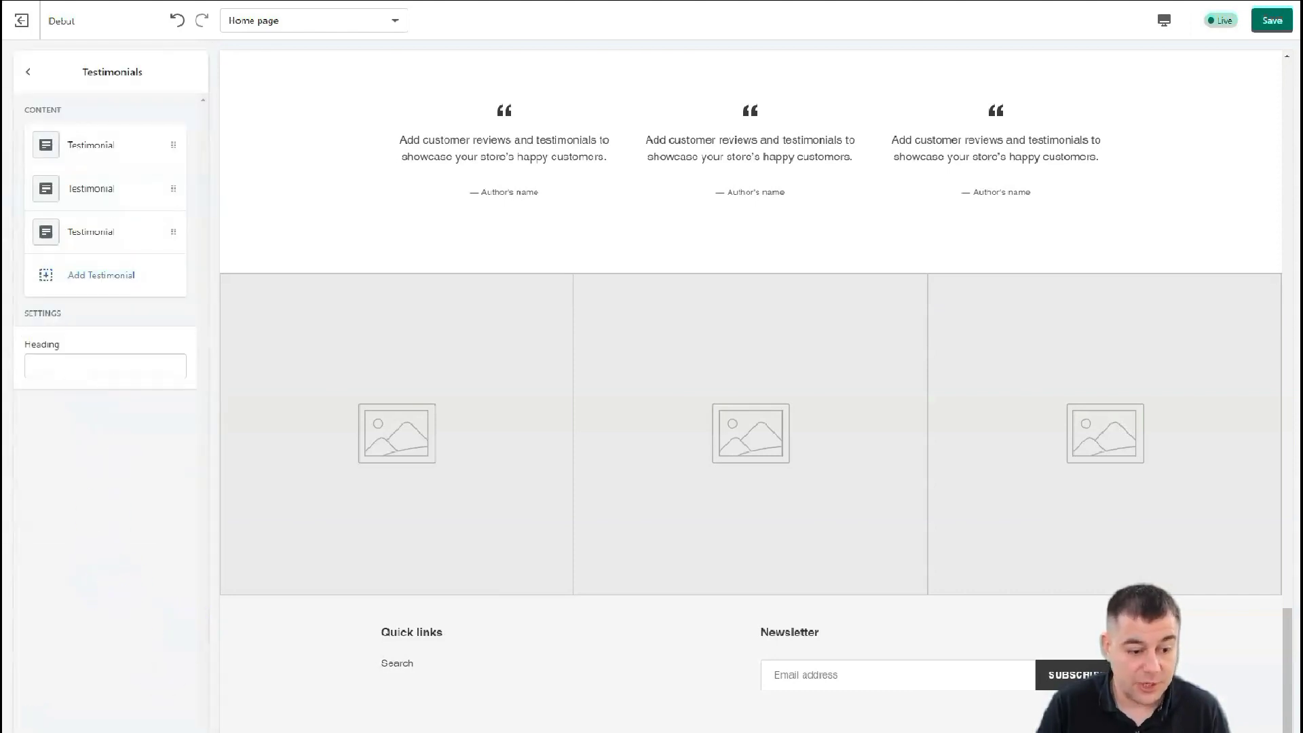
key(ctrl+z)
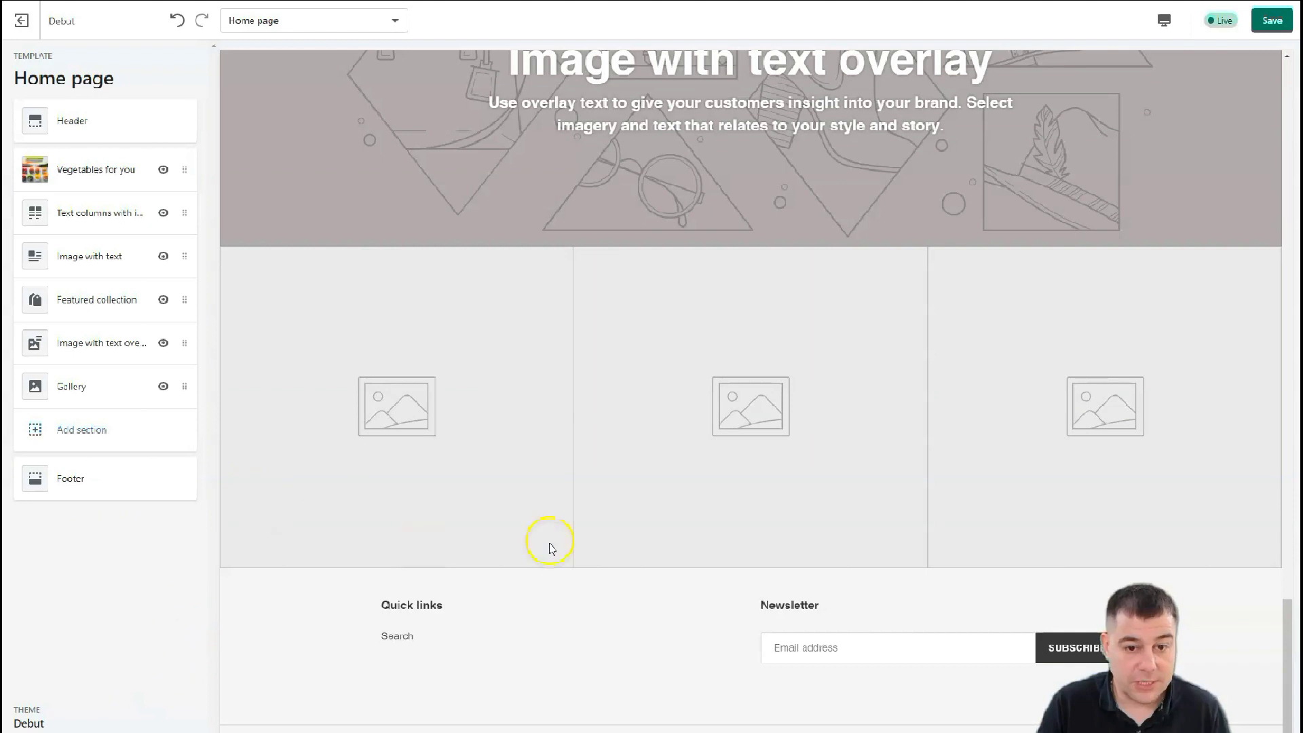
scroll(726, 474, up, 10)
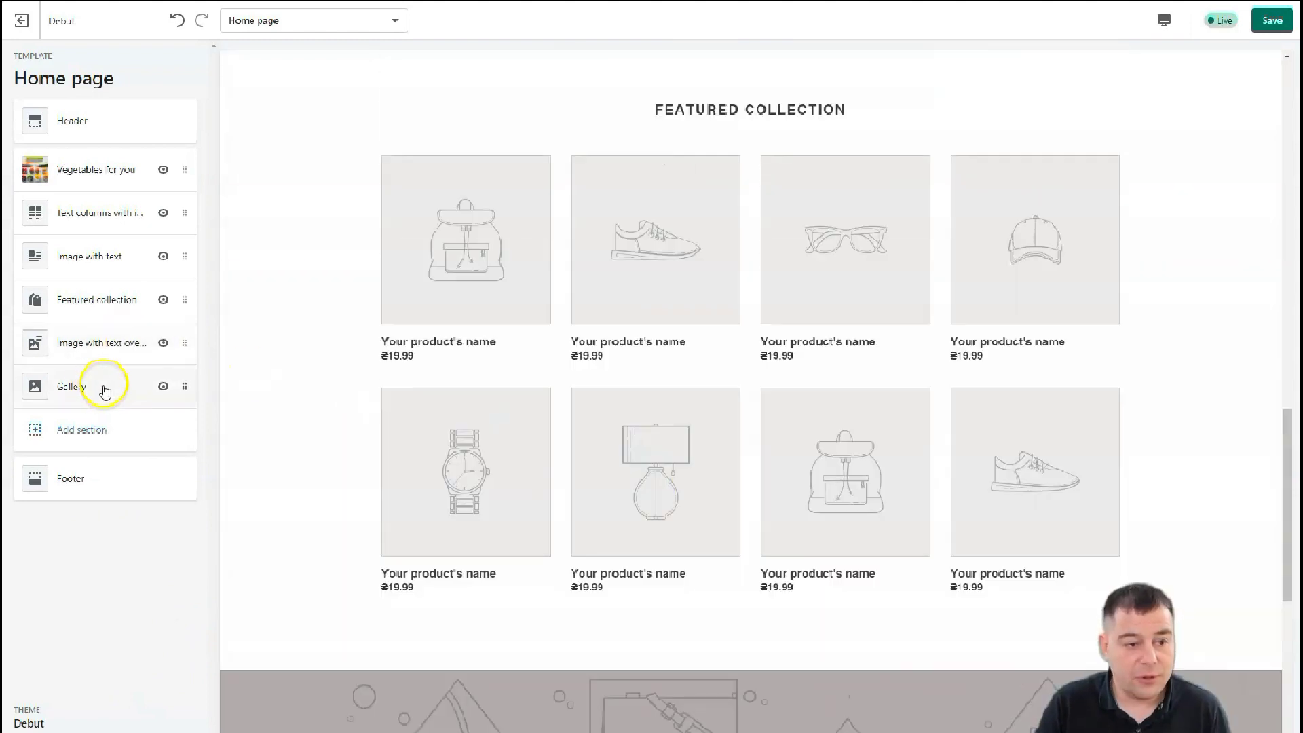
Drag Gallery directly under 'Vegetables for you' and open its settings with three image blocks
drag(192, 378, 175, 213)
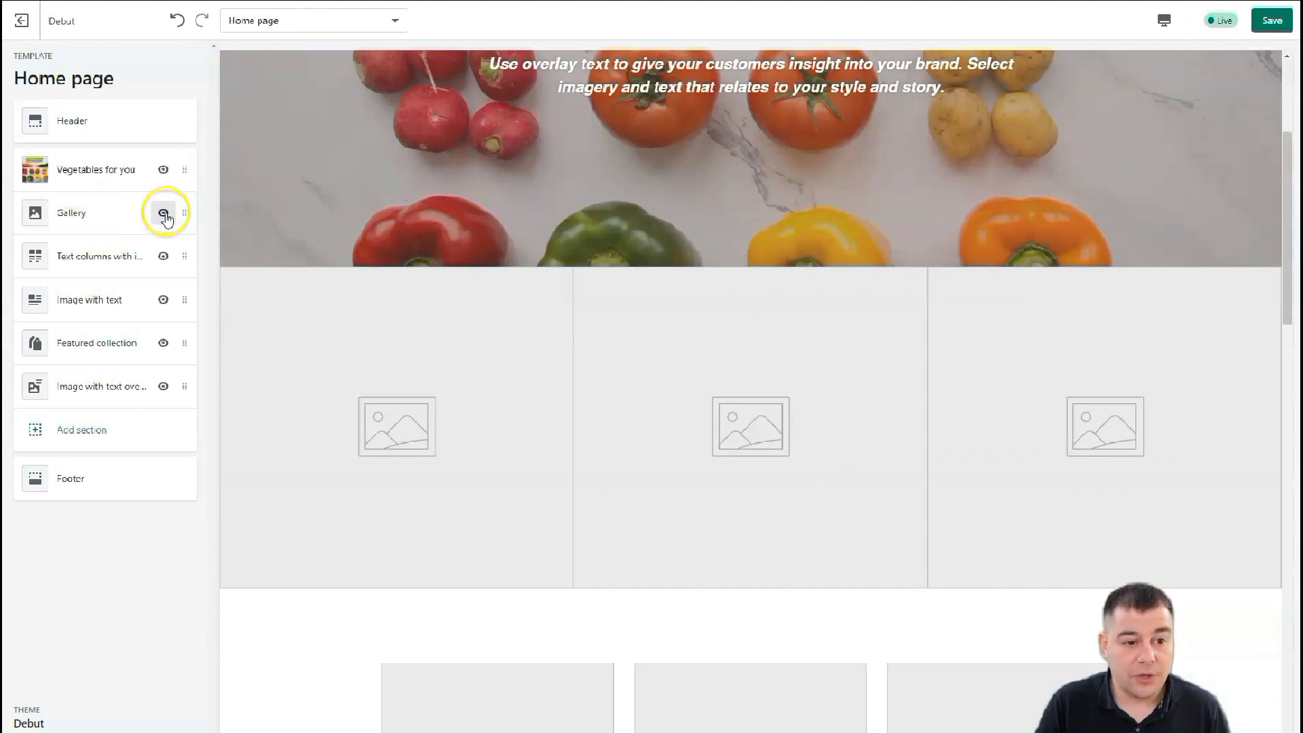
click(107, 211)
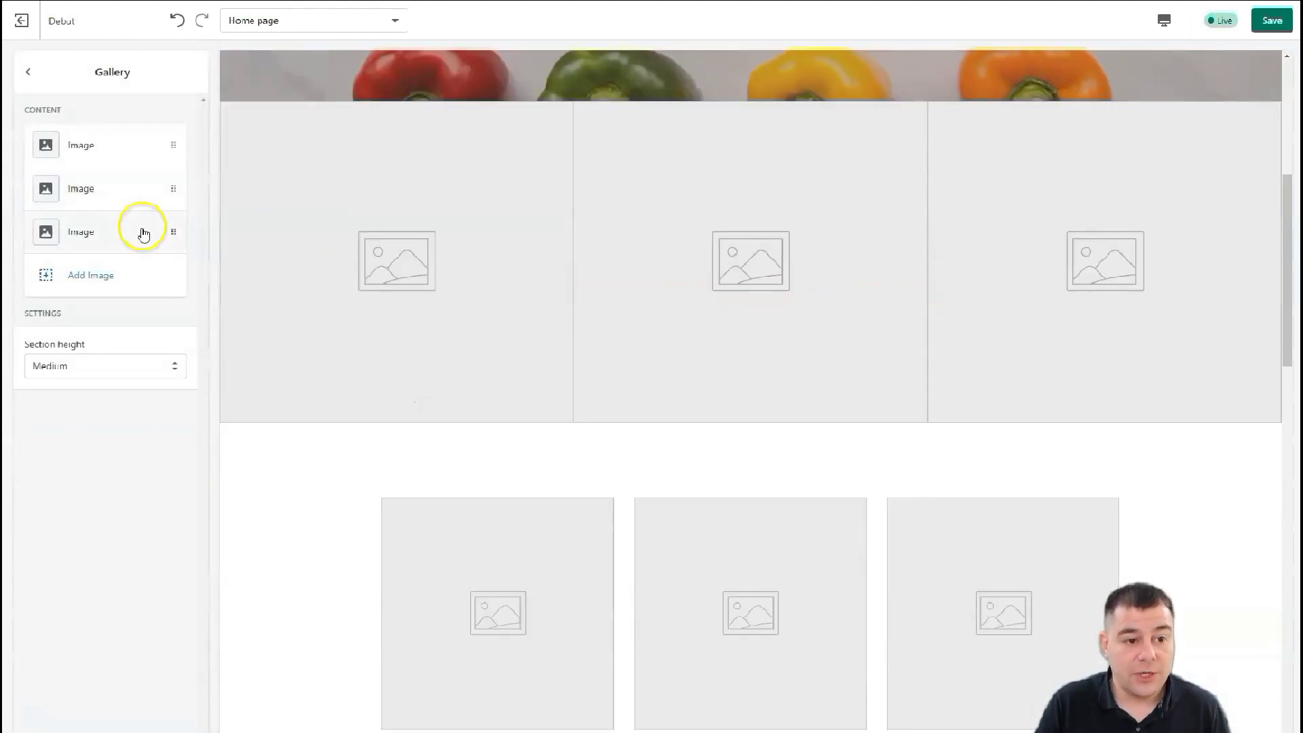
Fill the first gallery image block with the free cherry tomatoes on a plate photo
click(86, 151)
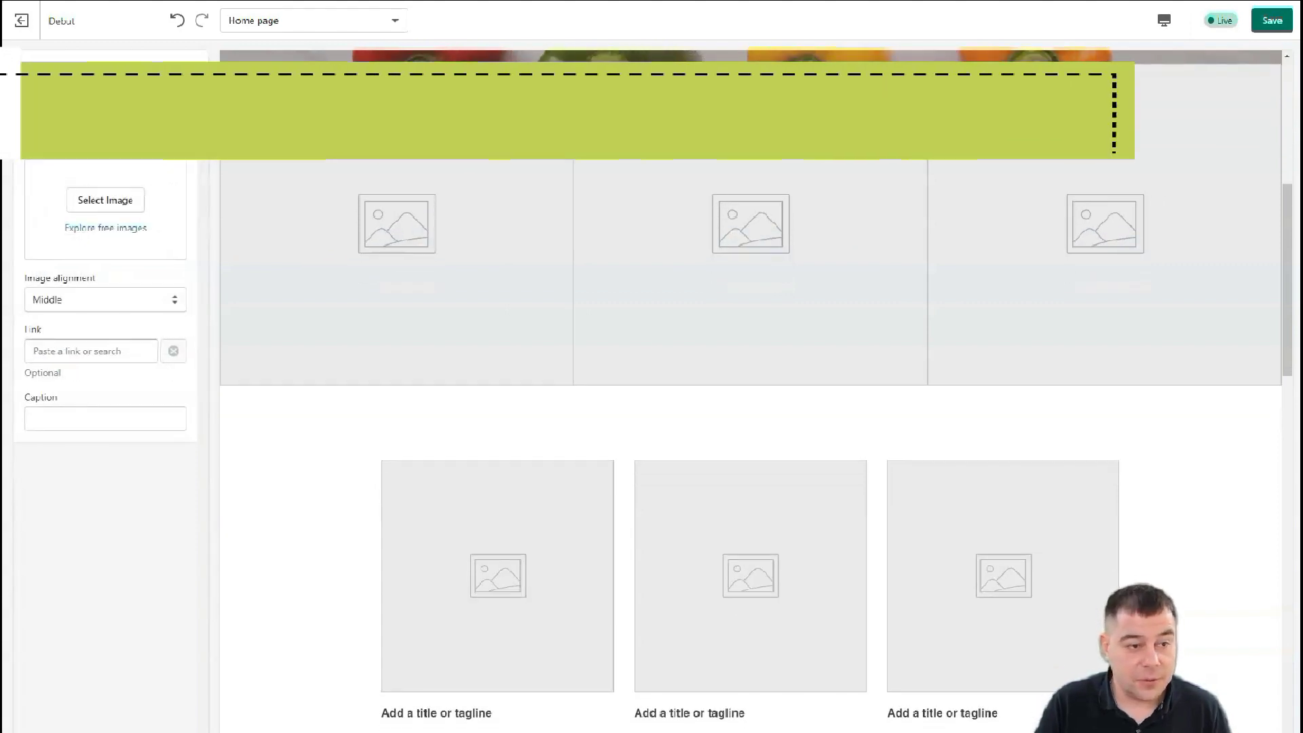
click(98, 233)
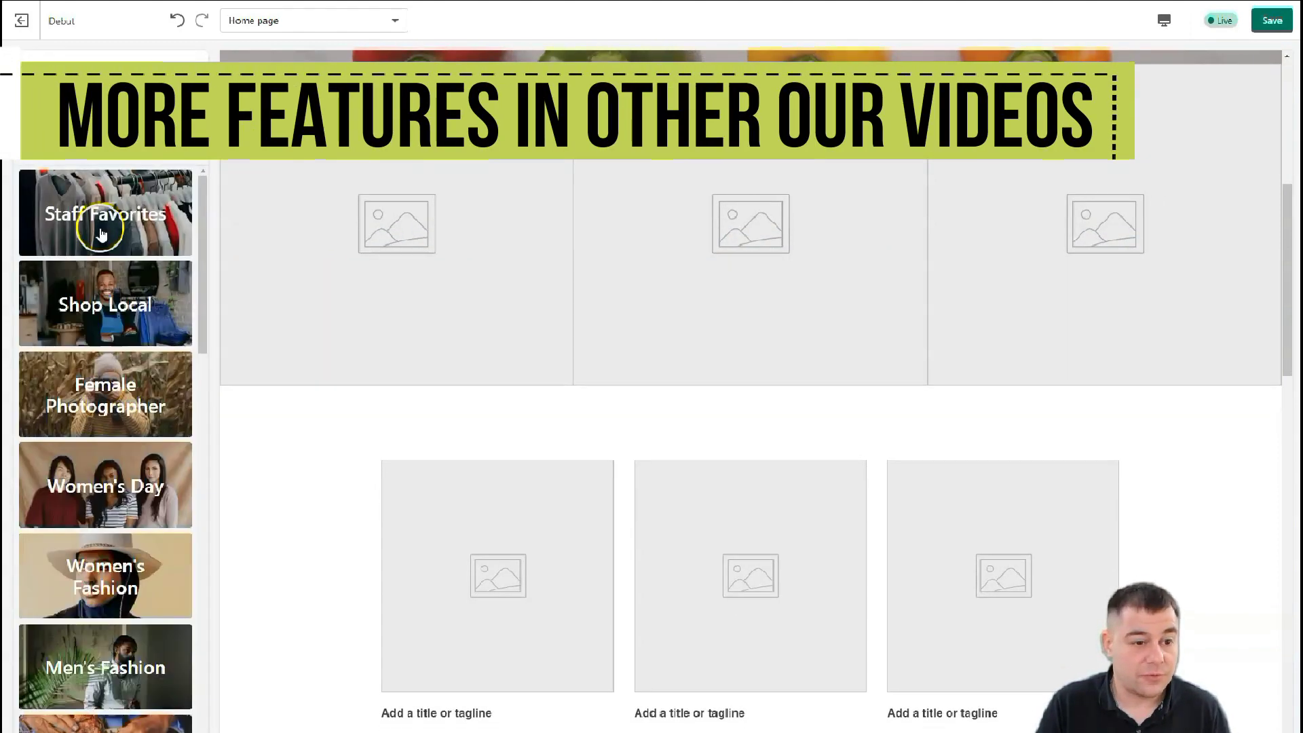
scroll(133, 367, down, 5)
scroll(133, 367, down, 3)
scroll(133, 367, up, 3)
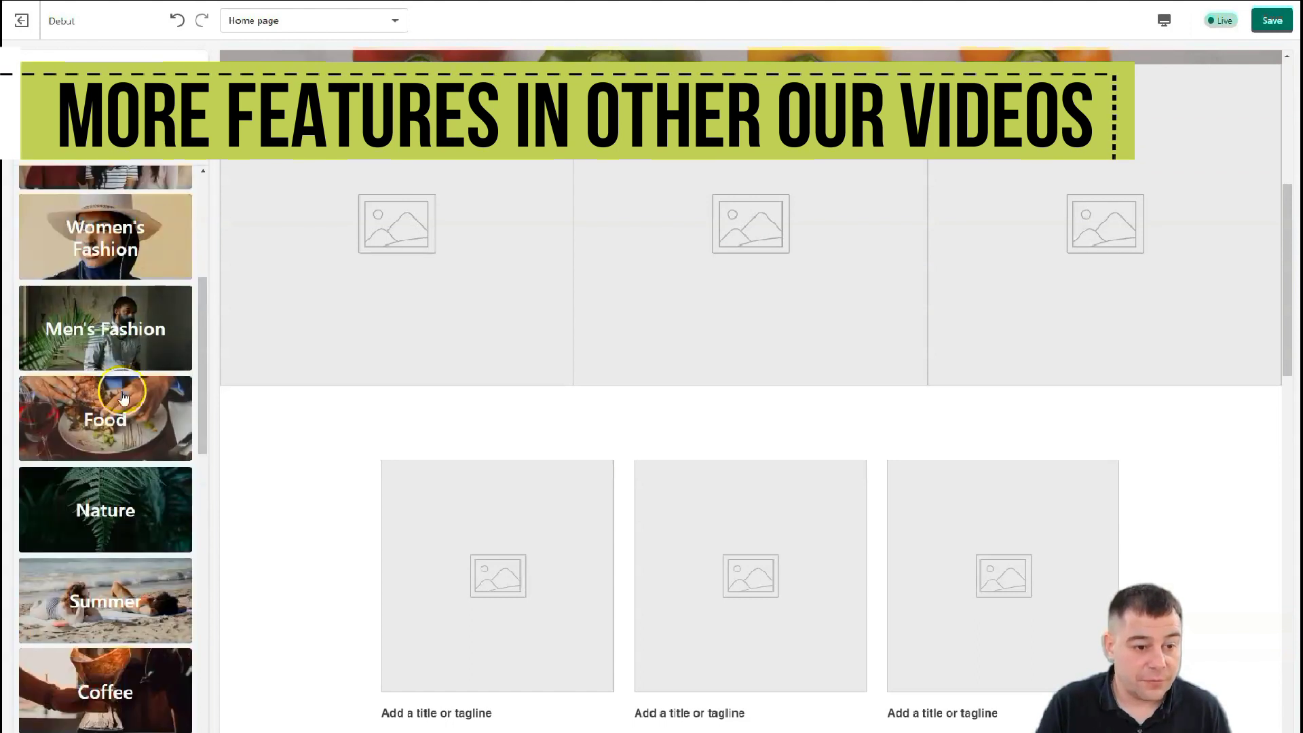
click(119, 403)
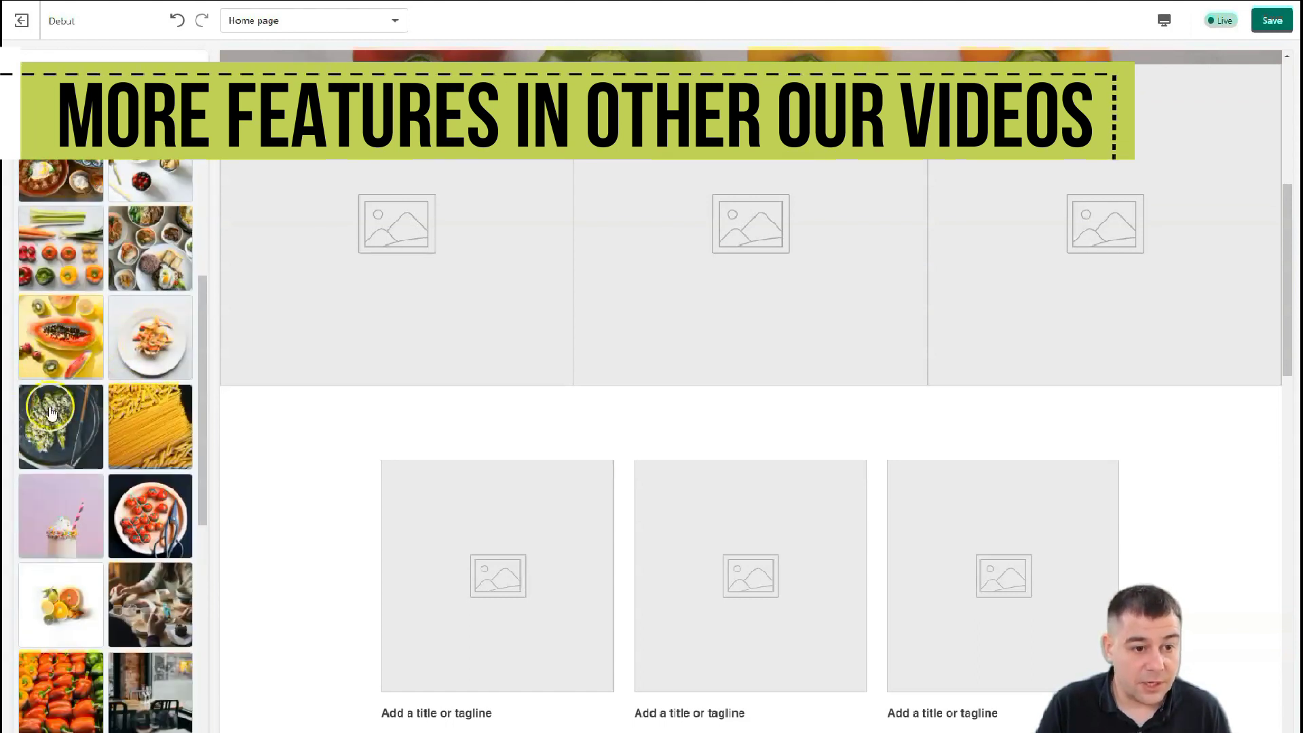
scroll(93, 415, down, 2)
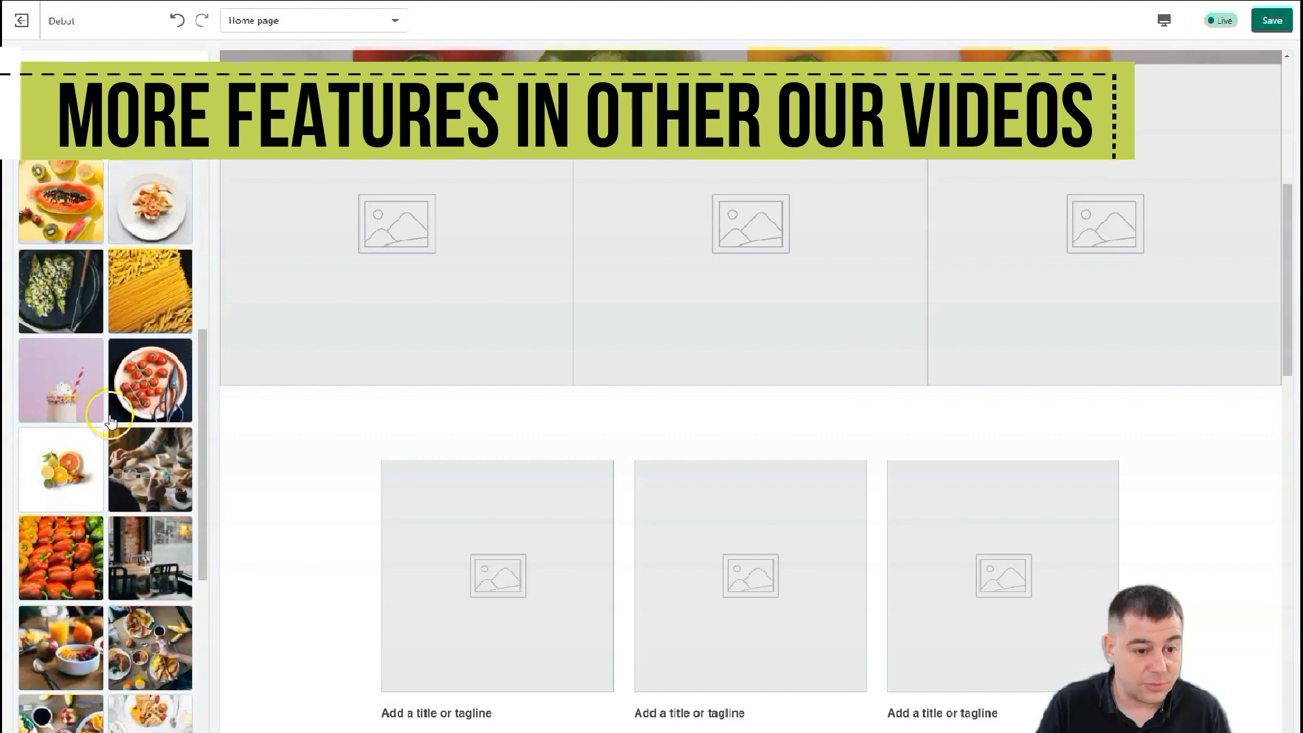
click(150, 380)
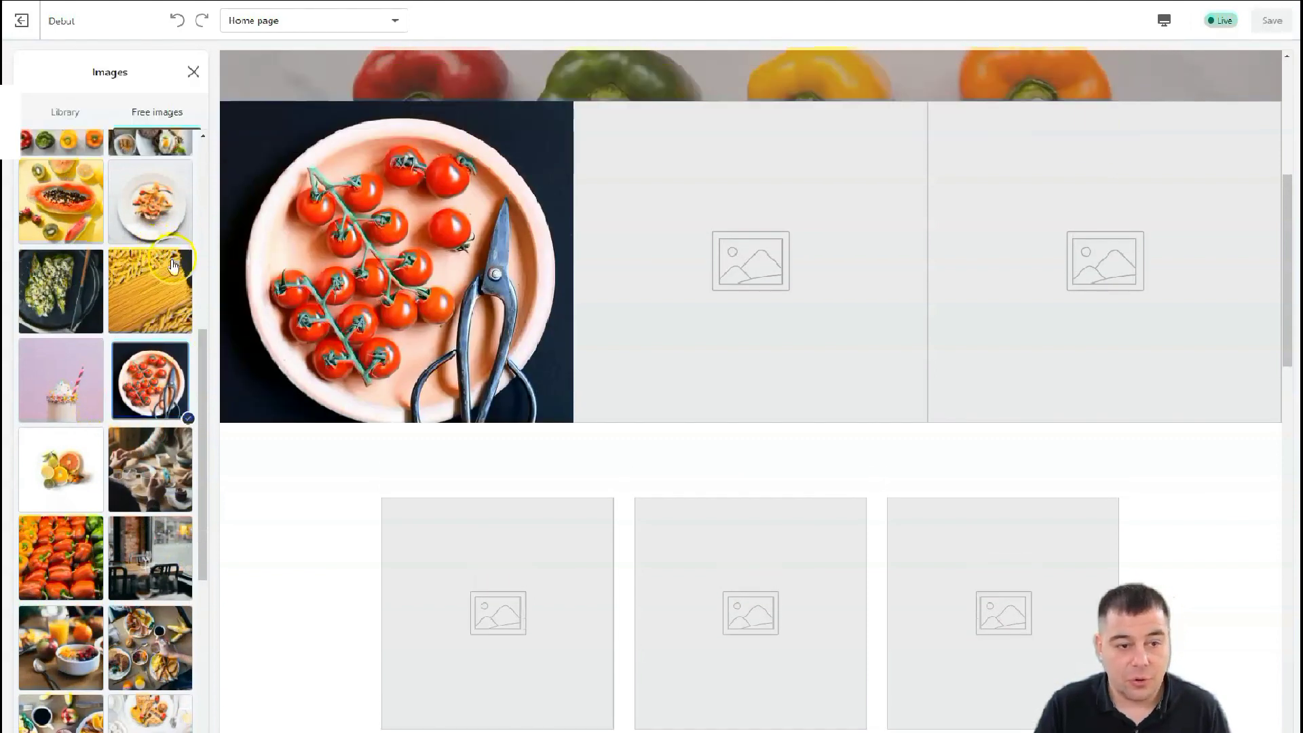
click(193, 72)
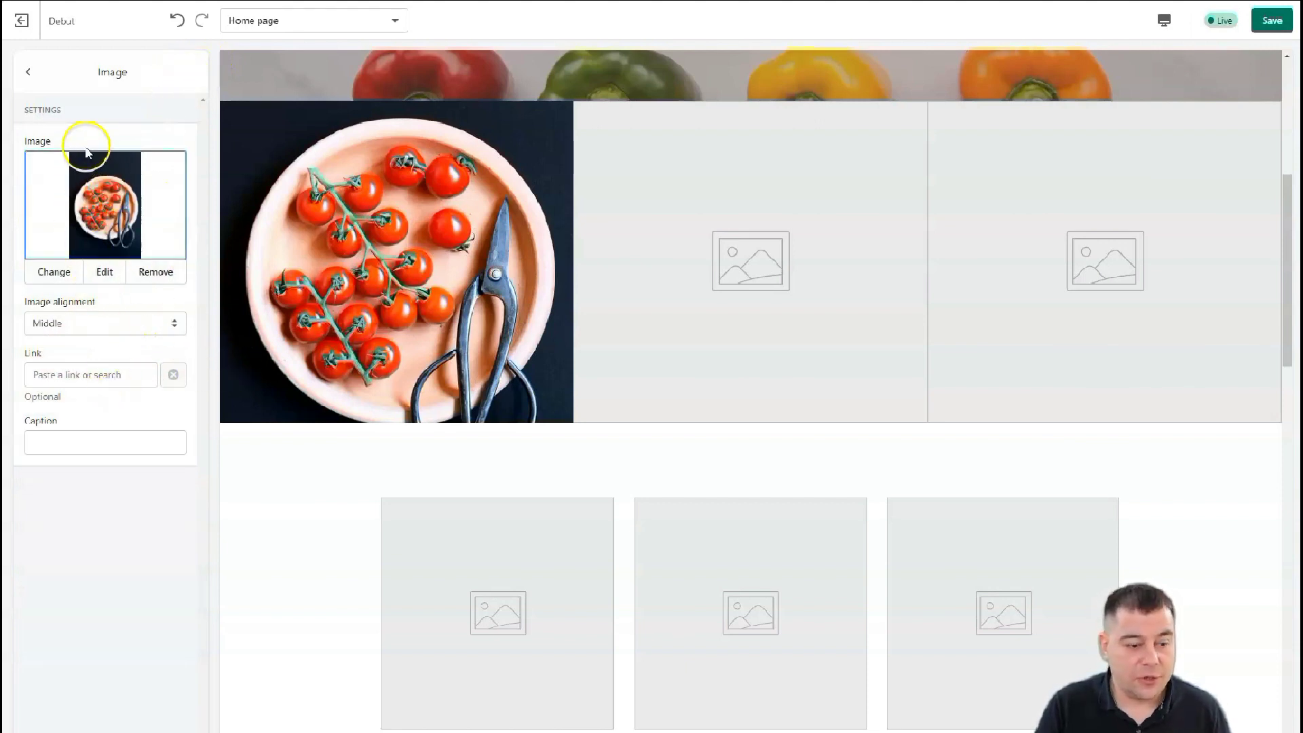
click(26, 75)
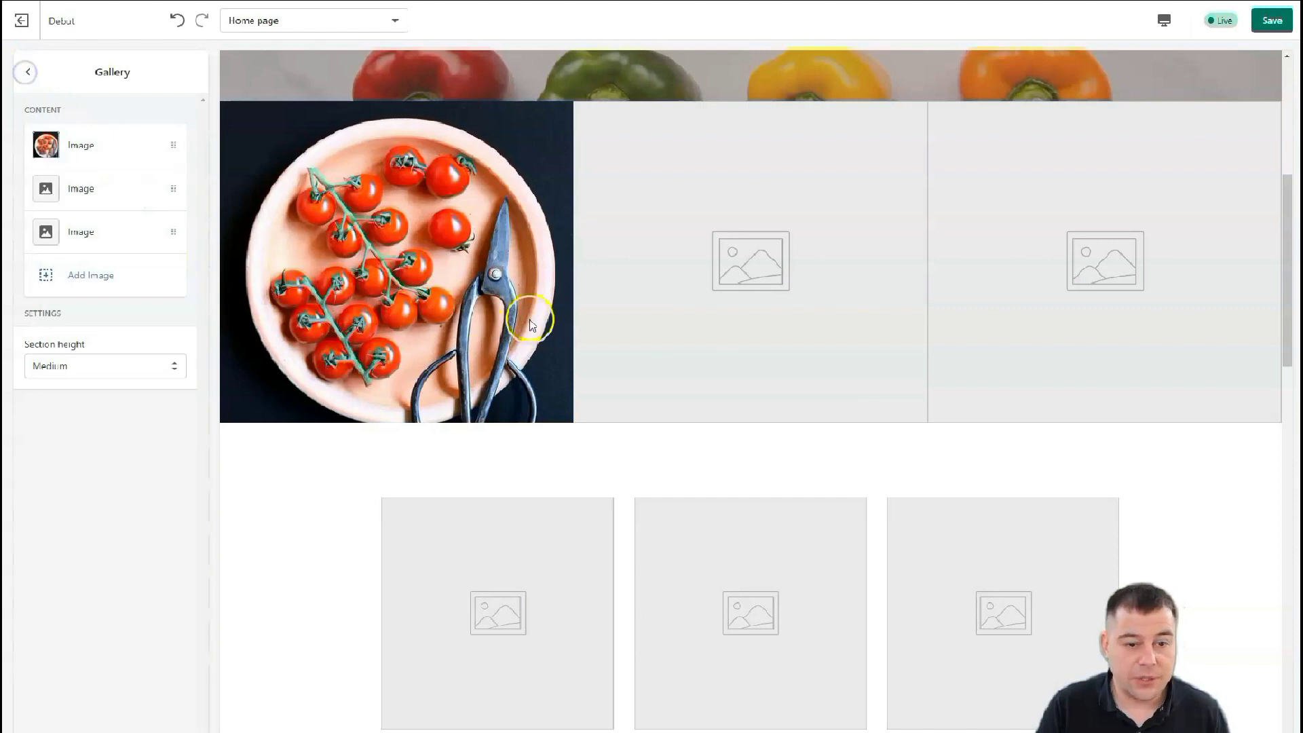
Put the free Food peppers photo into the second gallery image block
click(80, 188)
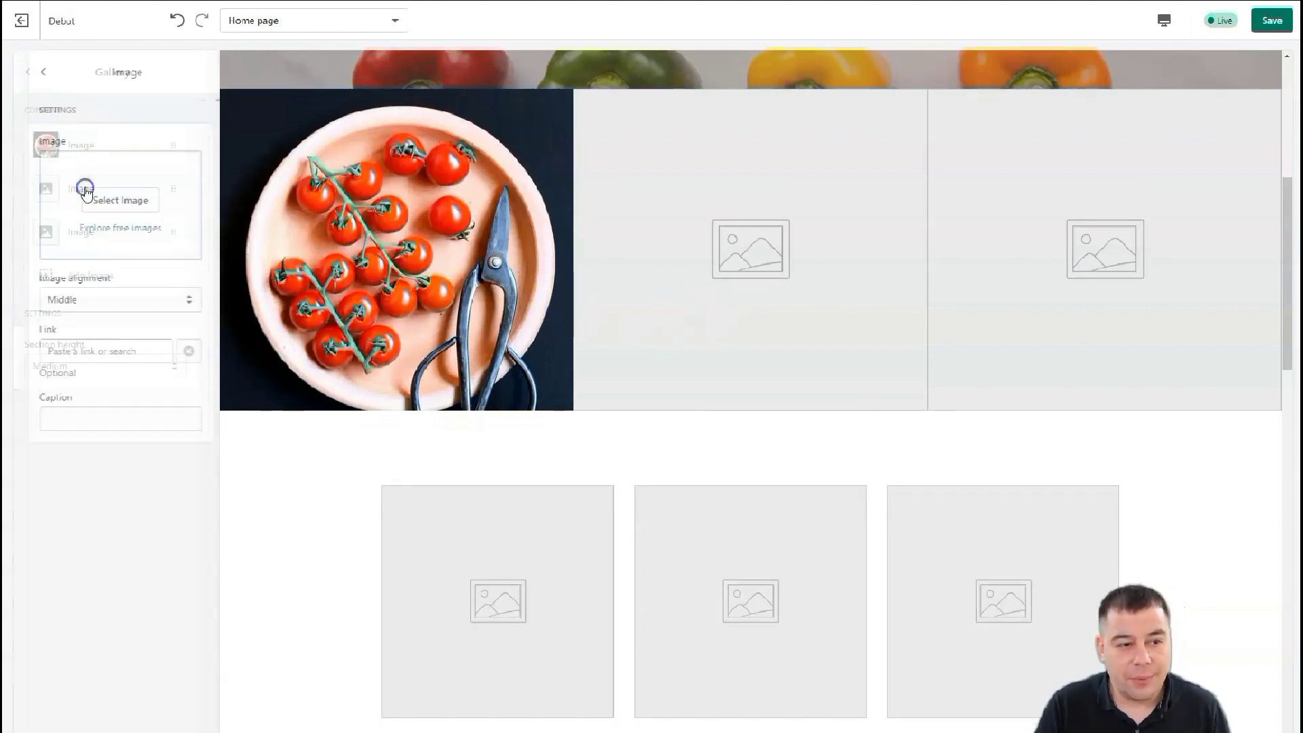
click(119, 231)
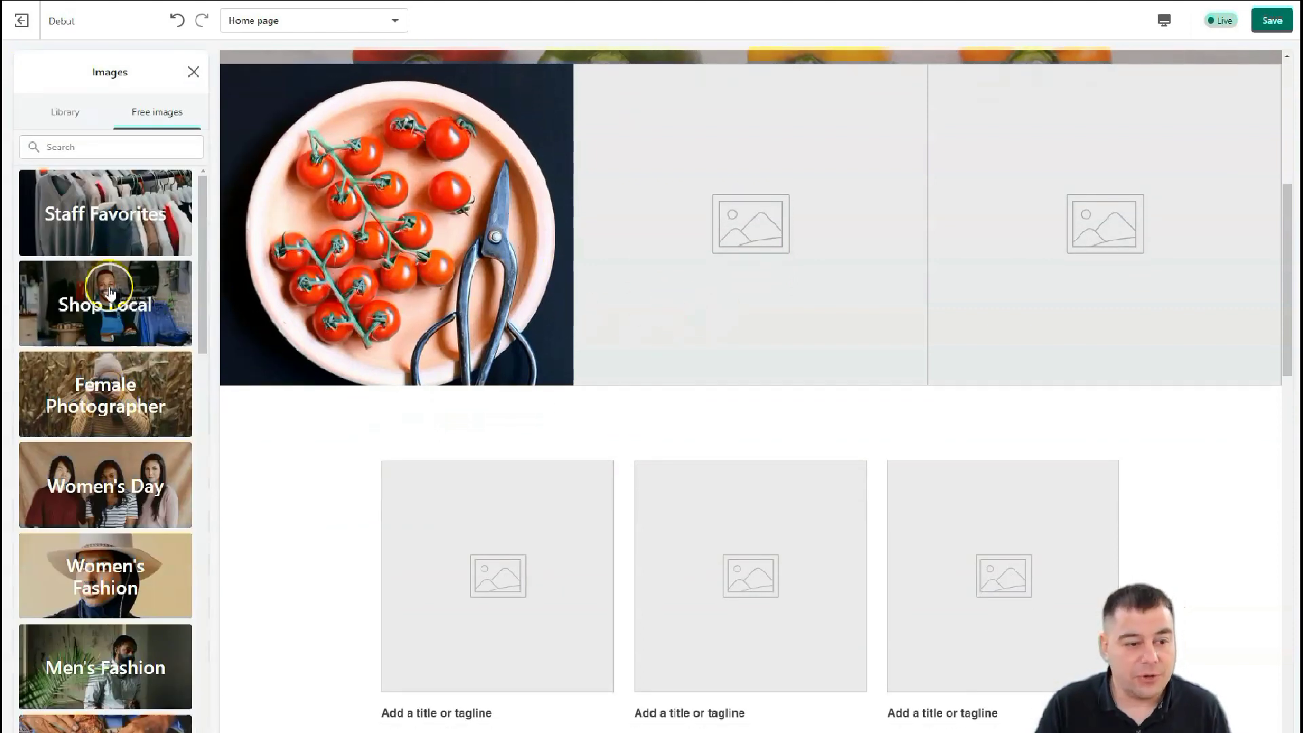
scroll(107, 407, down, 5)
click(107, 422)
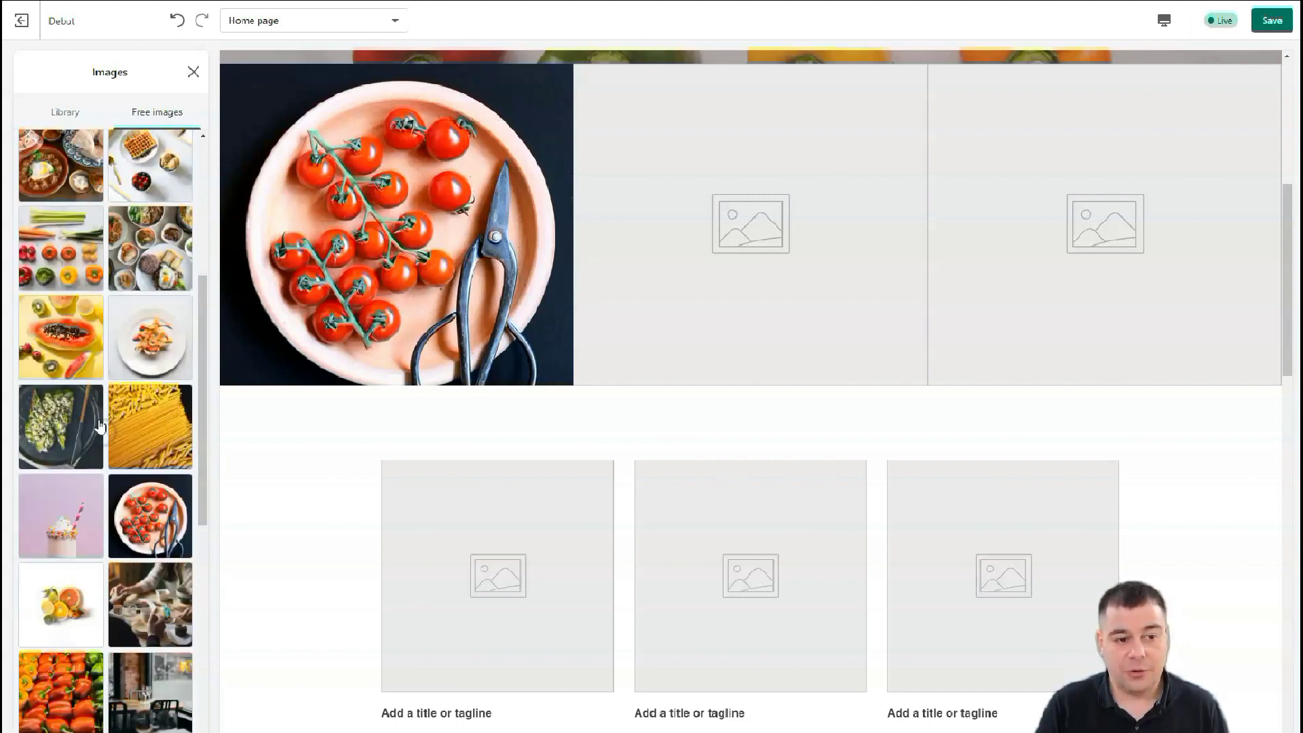
scroll(115, 389, down, 1)
scroll(114, 388, down, 3)
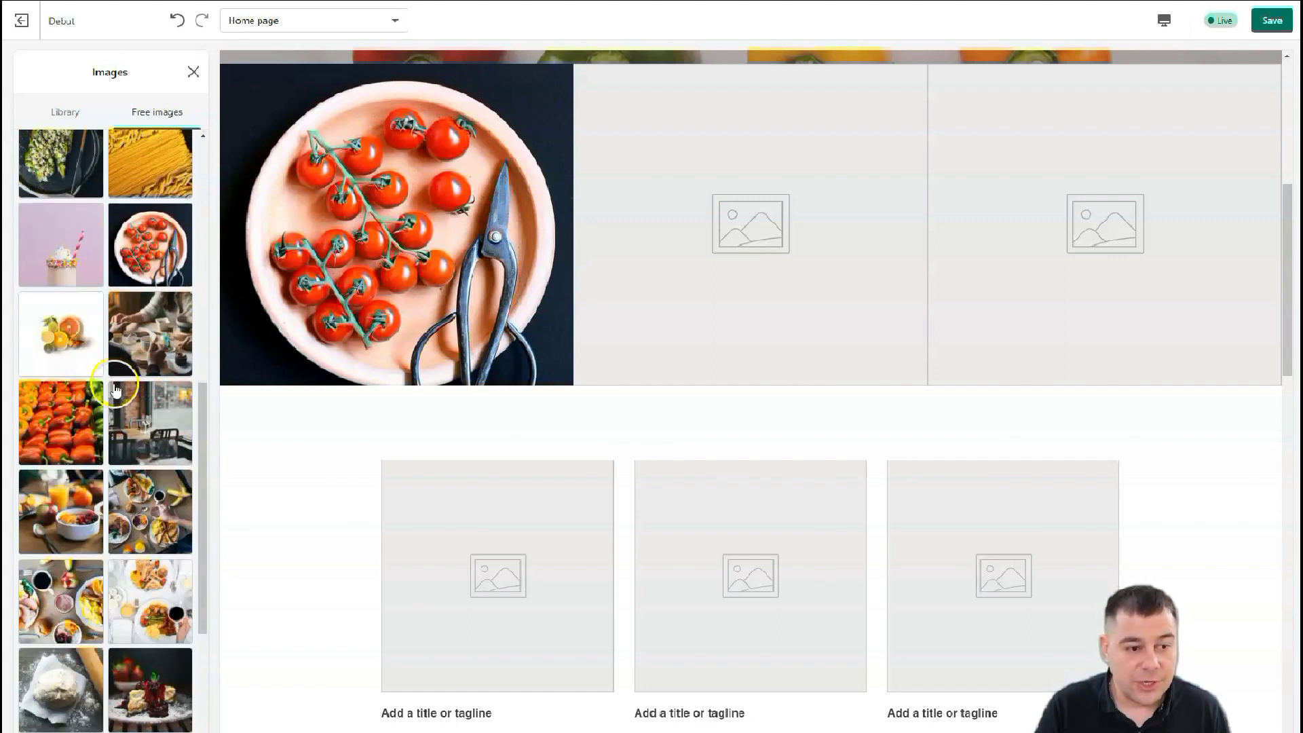
click(93, 444)
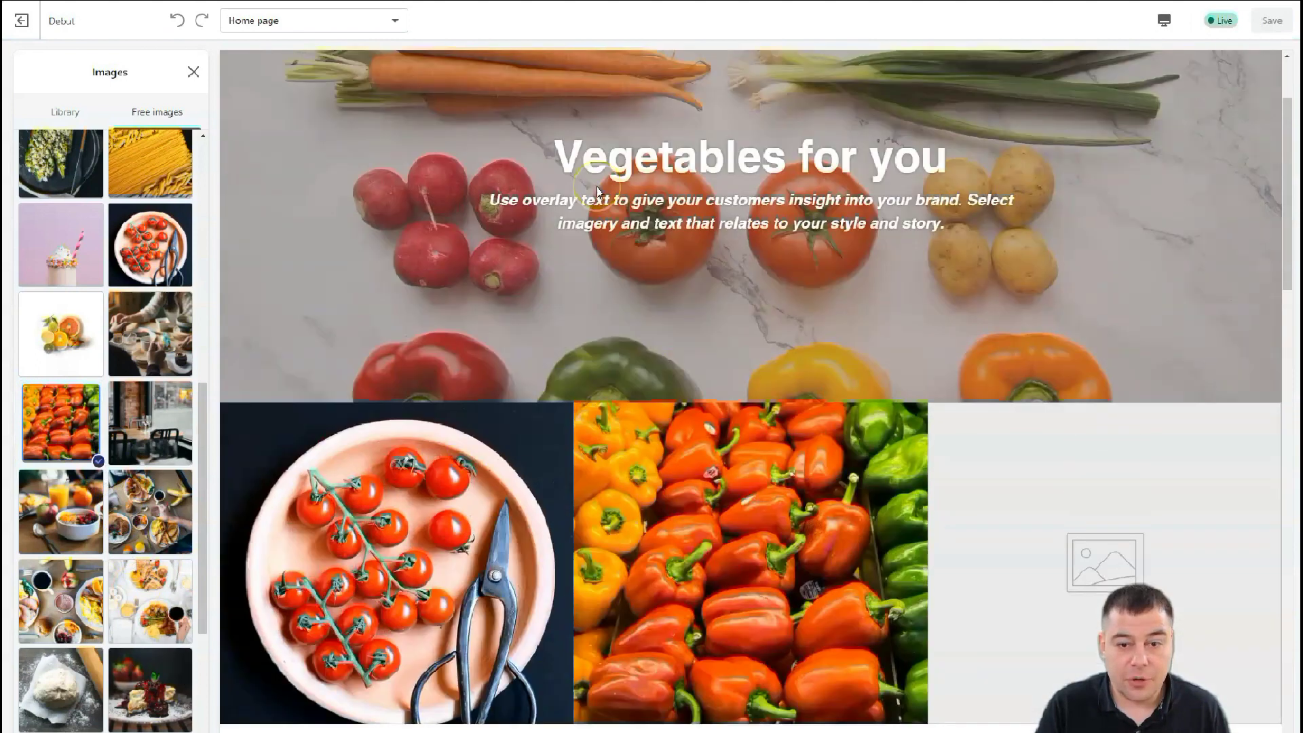
click(597, 186)
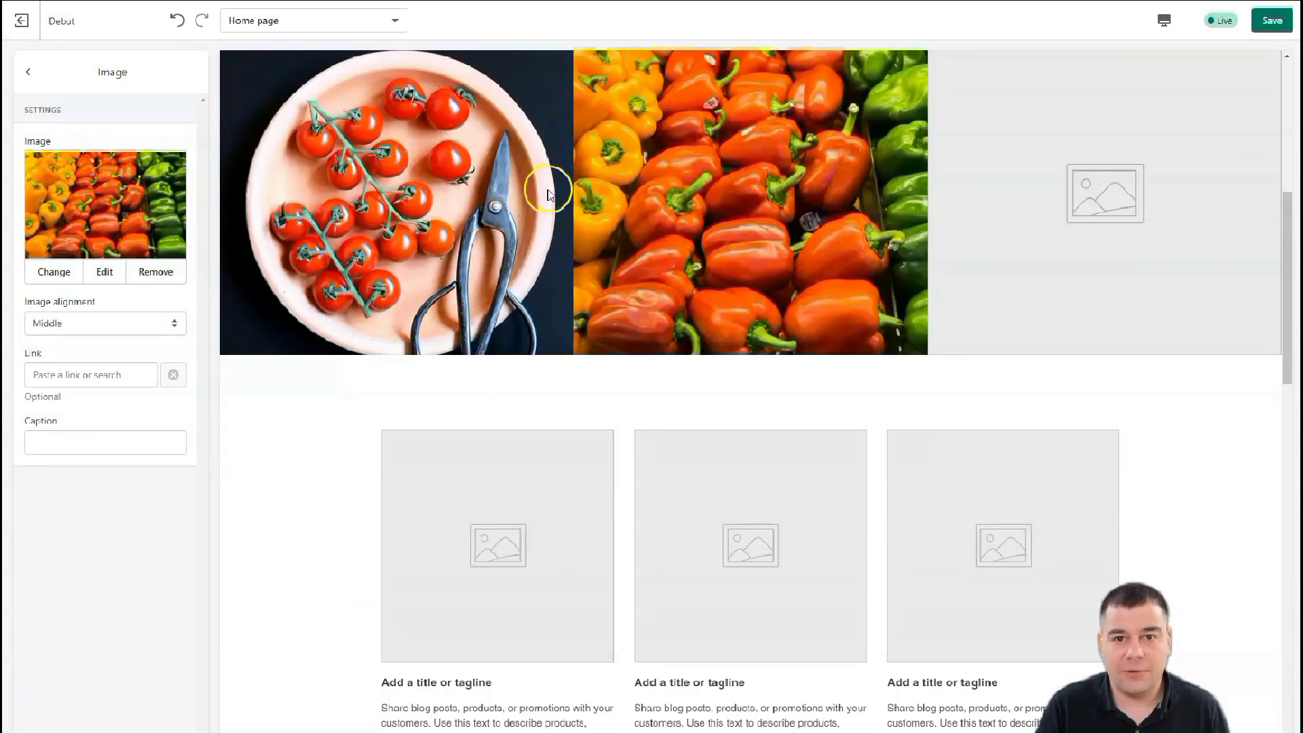
scroll(544, 193, down, 4)
scroll(541, 178, up, 10)
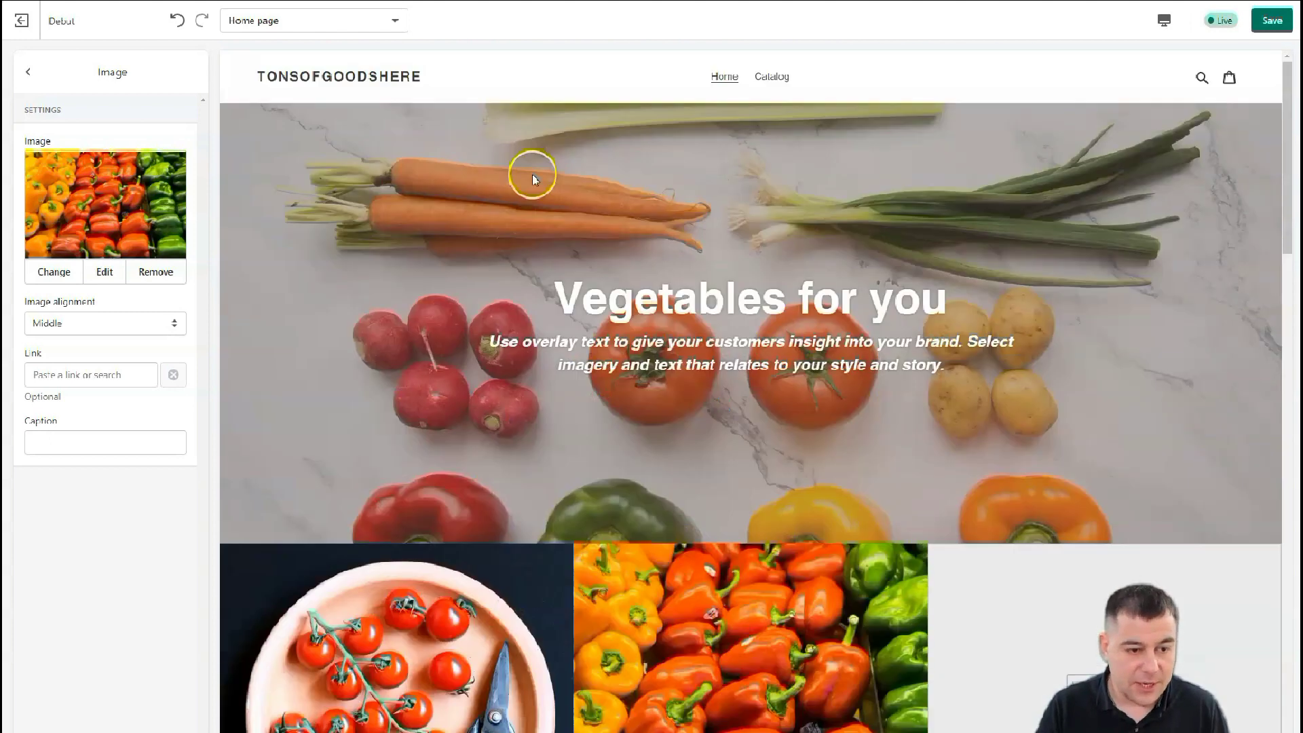
click(28, 73)
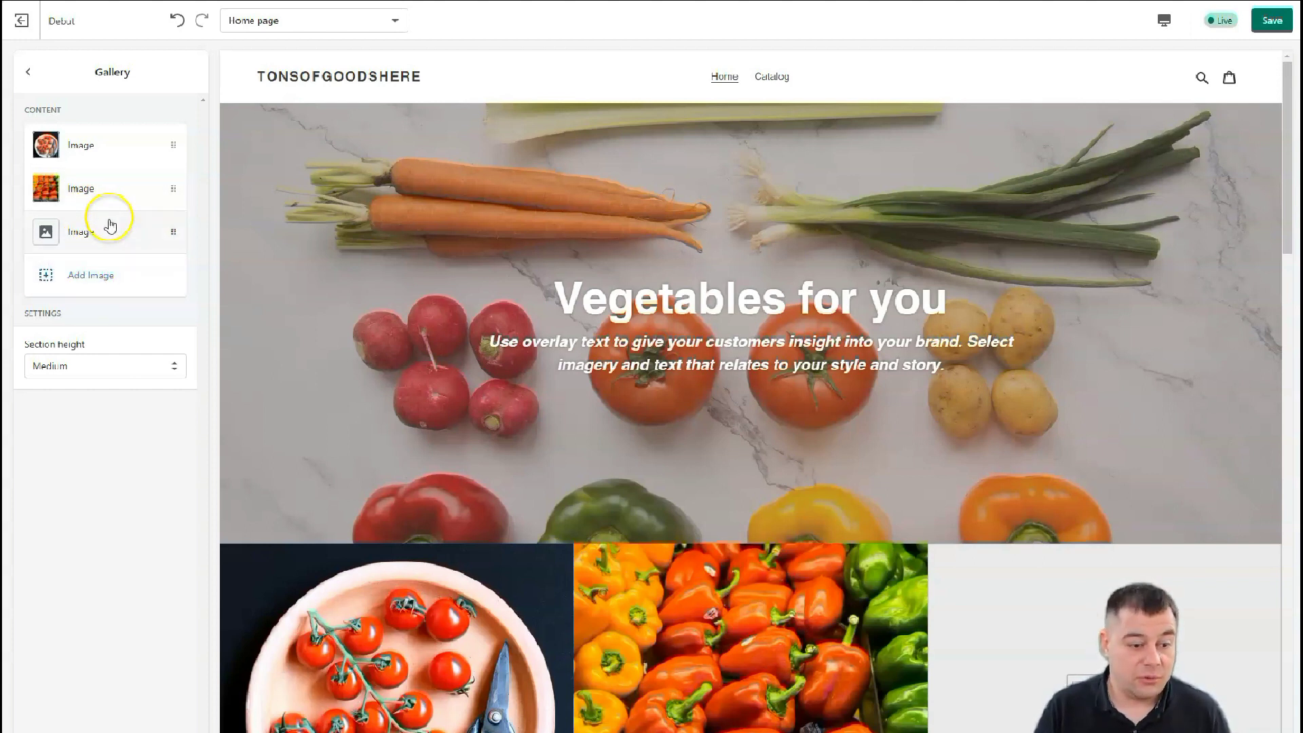
Remove the peppers and tomato photos from the gallery image blocks
click(28, 72)
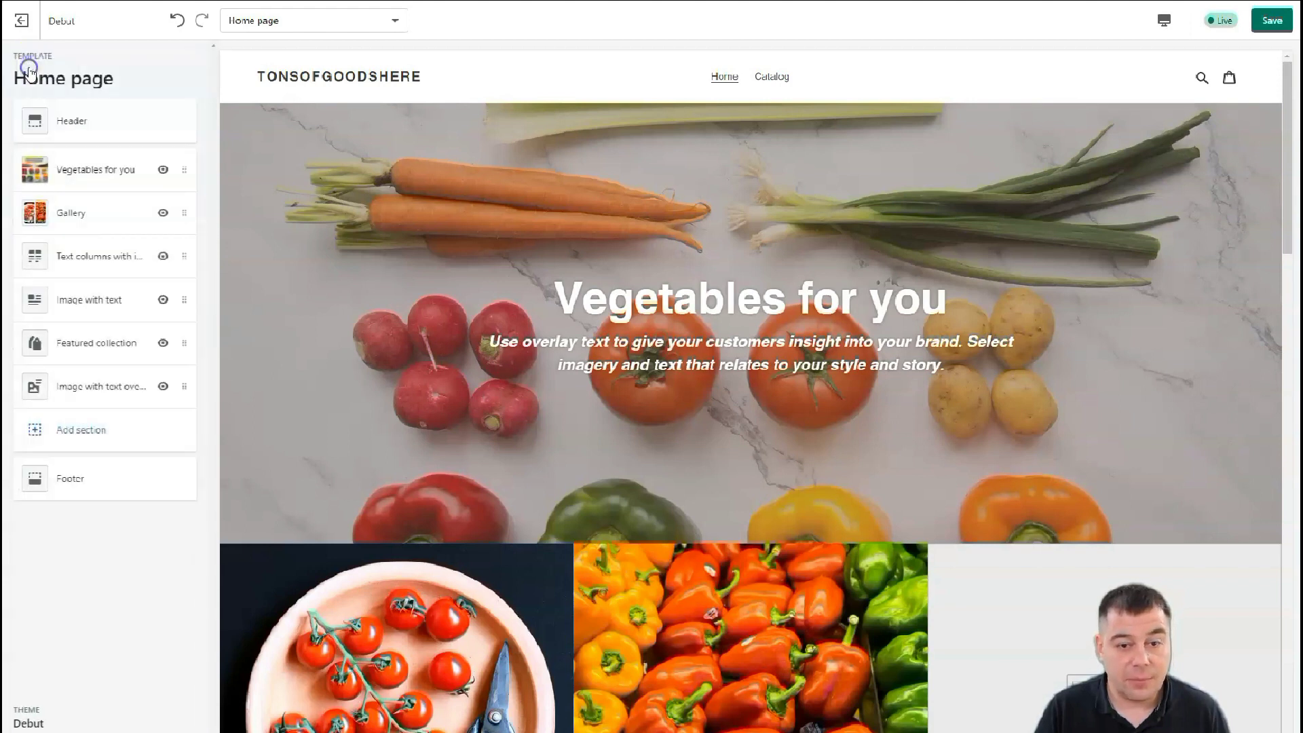
click(102, 216)
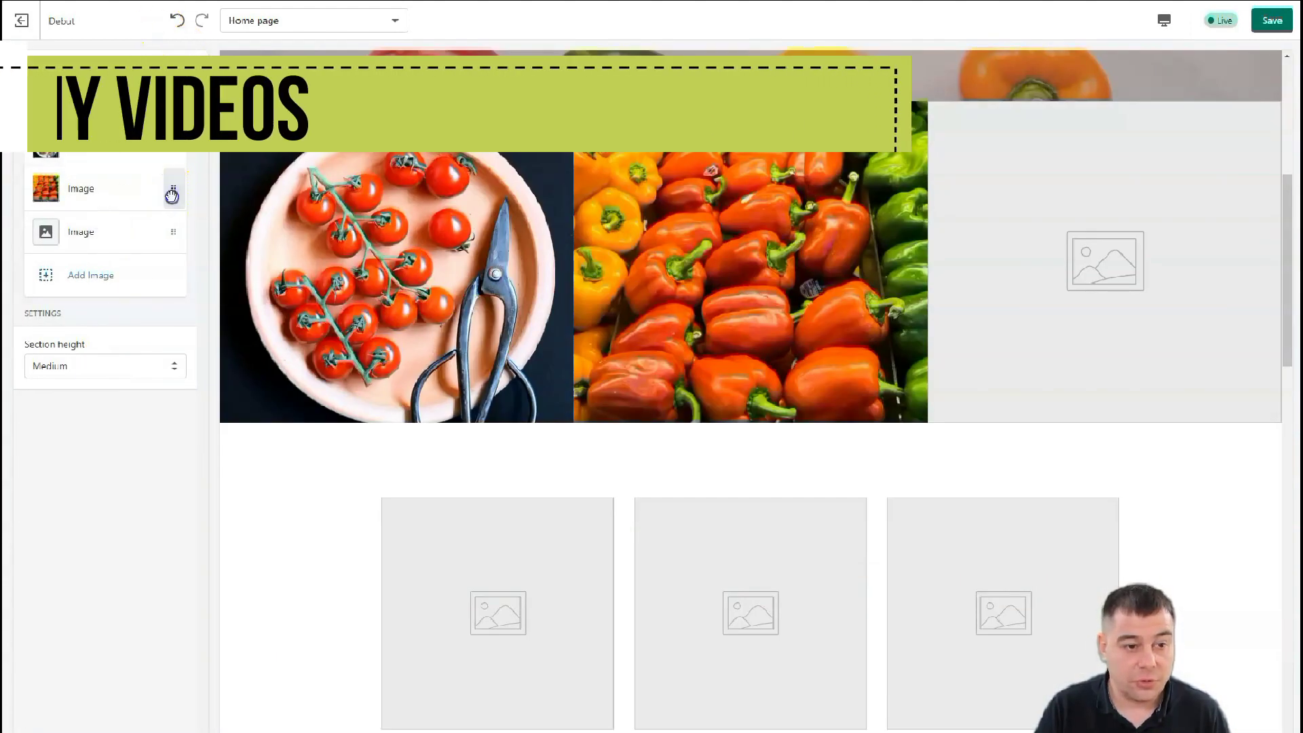
click(81, 192)
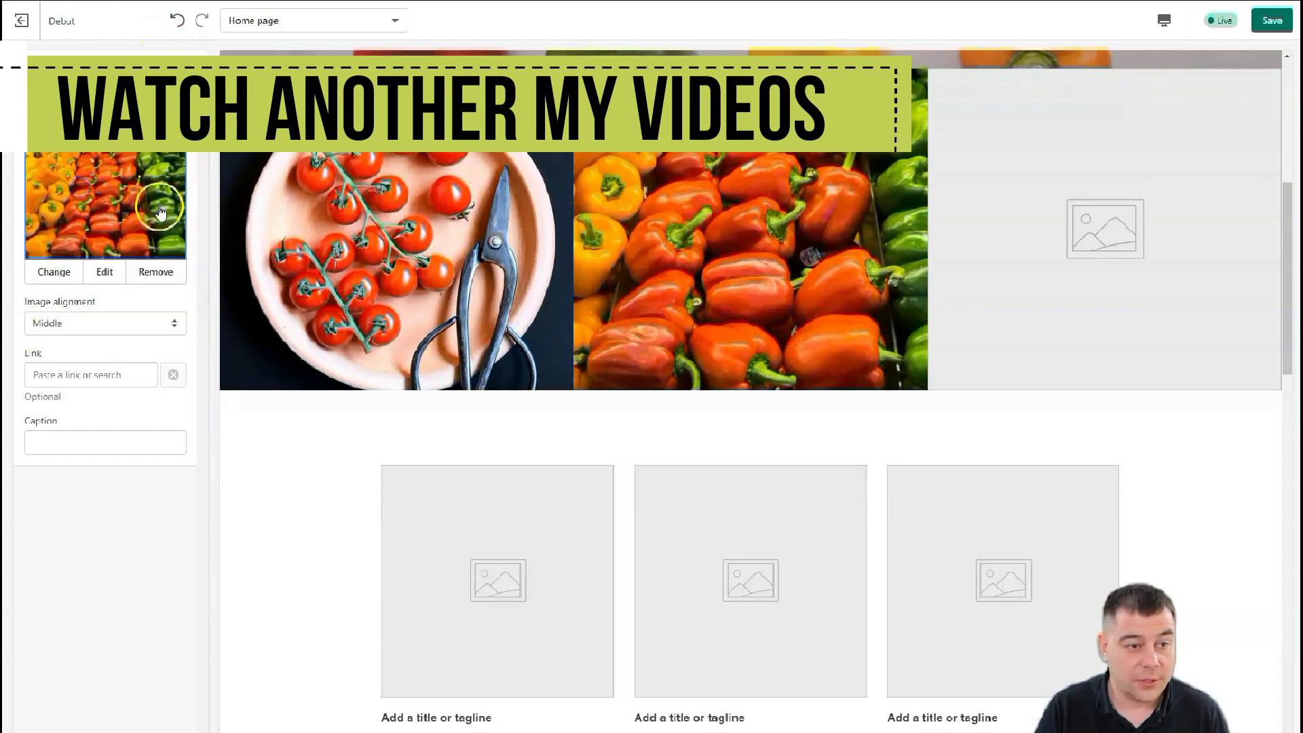
click(152, 270)
click(39, 50)
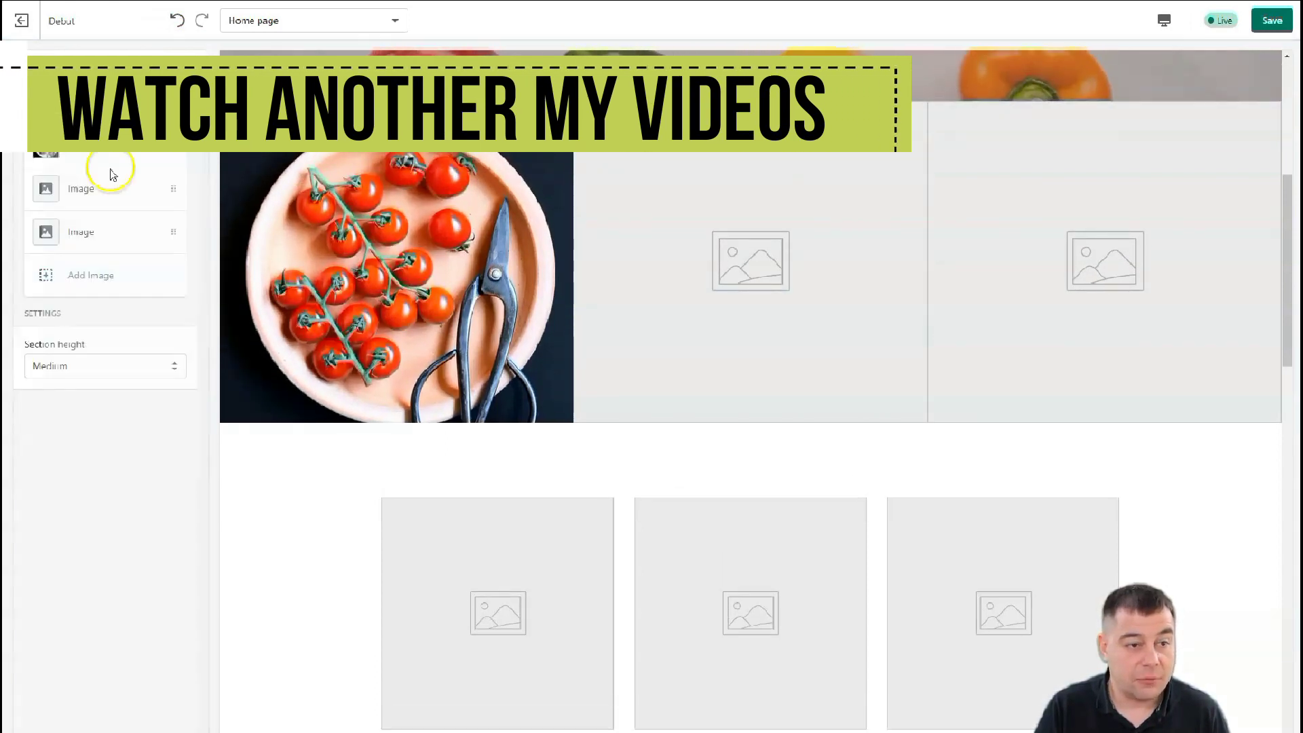
click(116, 160)
click(157, 273)
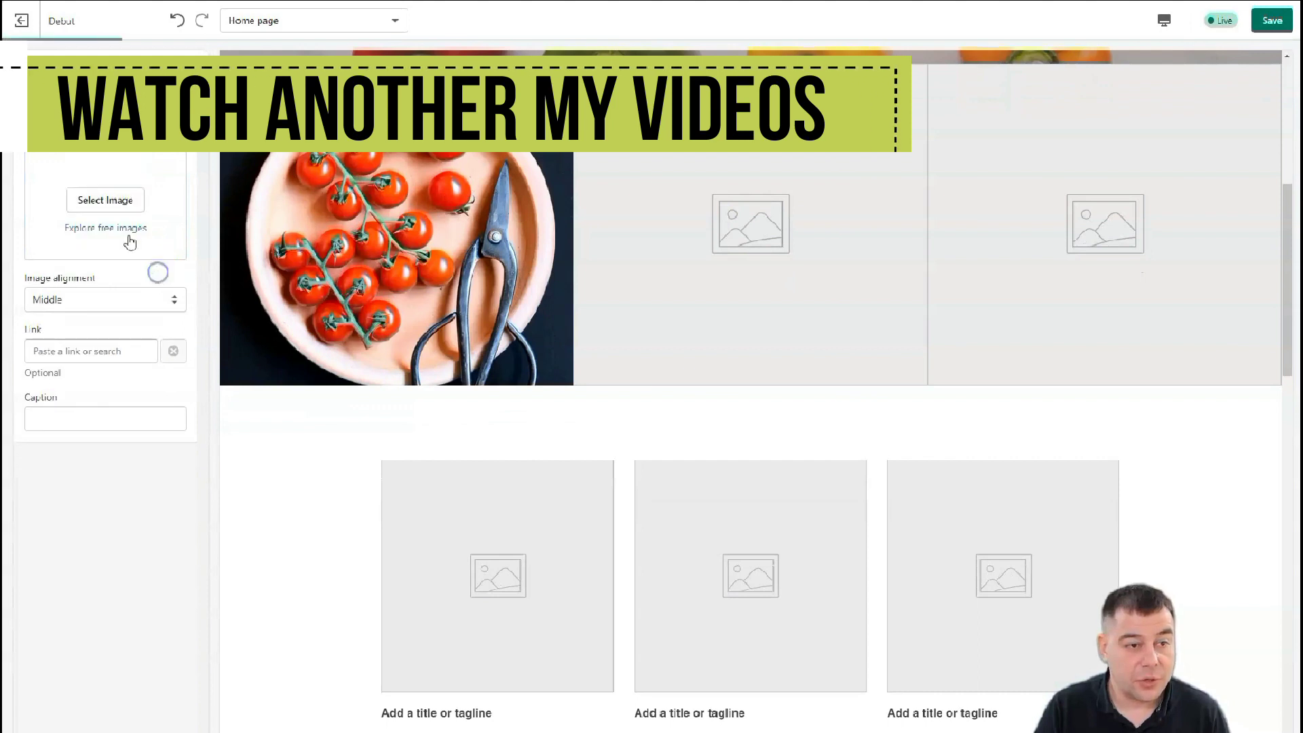
click(39, 50)
click(39, 50)
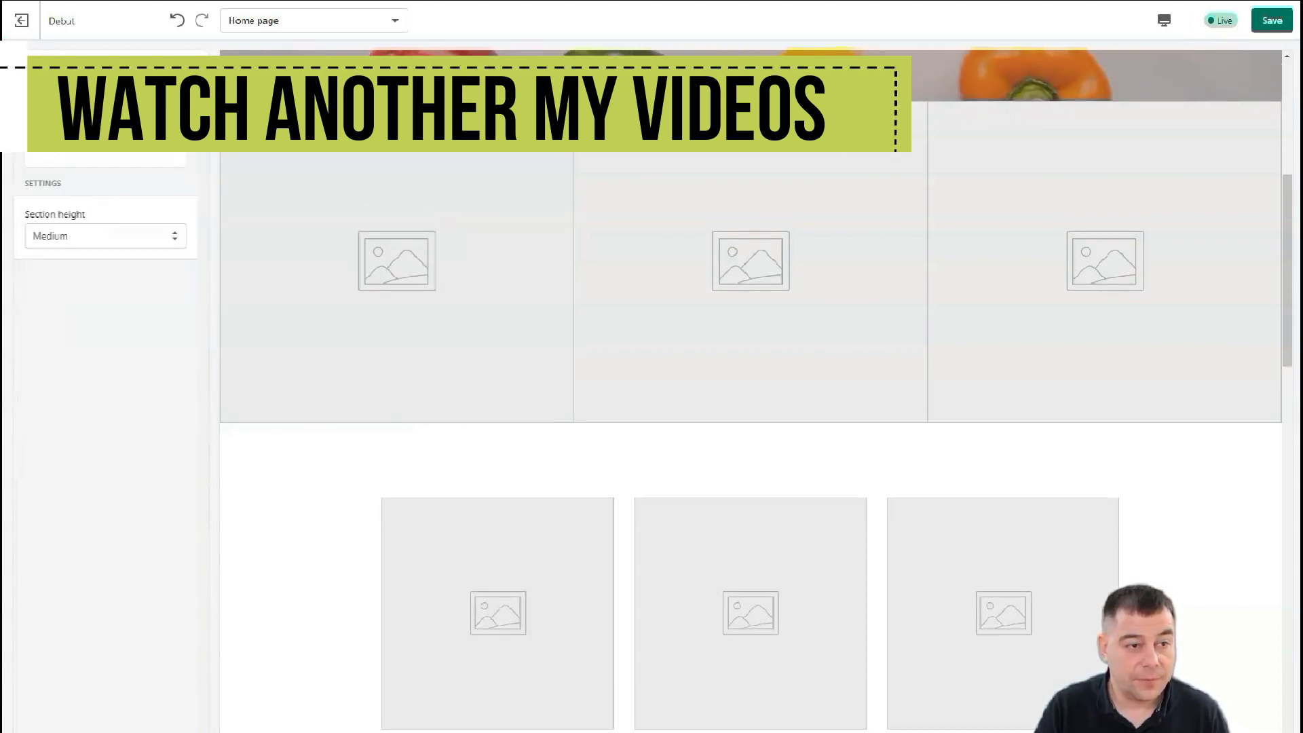
Remove the vegetables photo from the 'Vegetables for you' banner
click(65, 169)
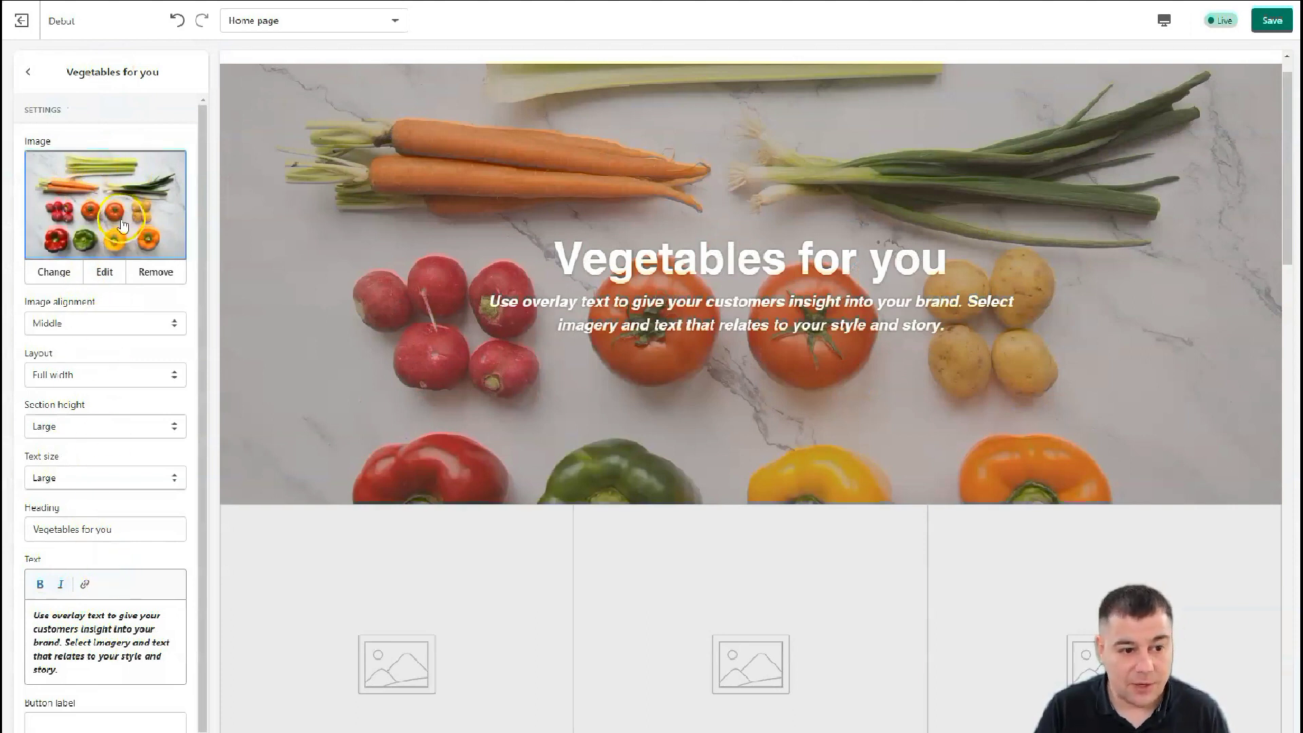
click(153, 271)
click(27, 76)
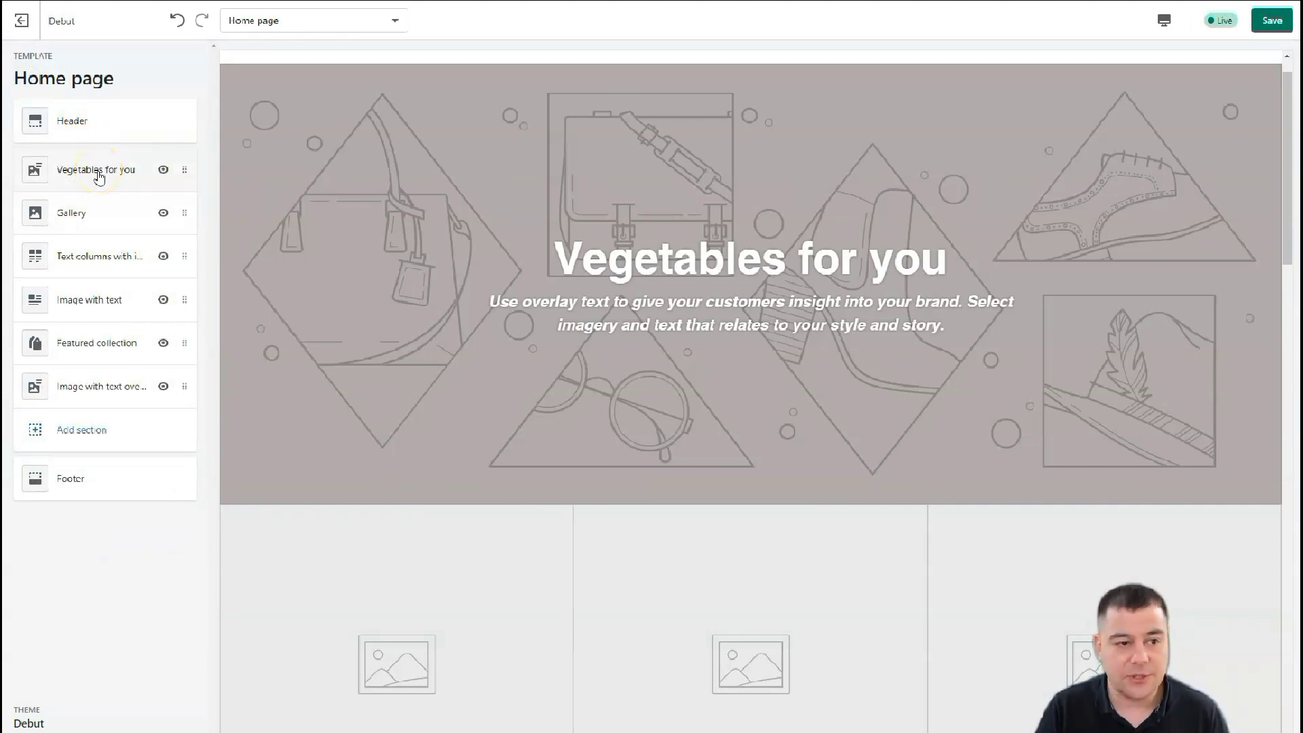
click(64, 128)
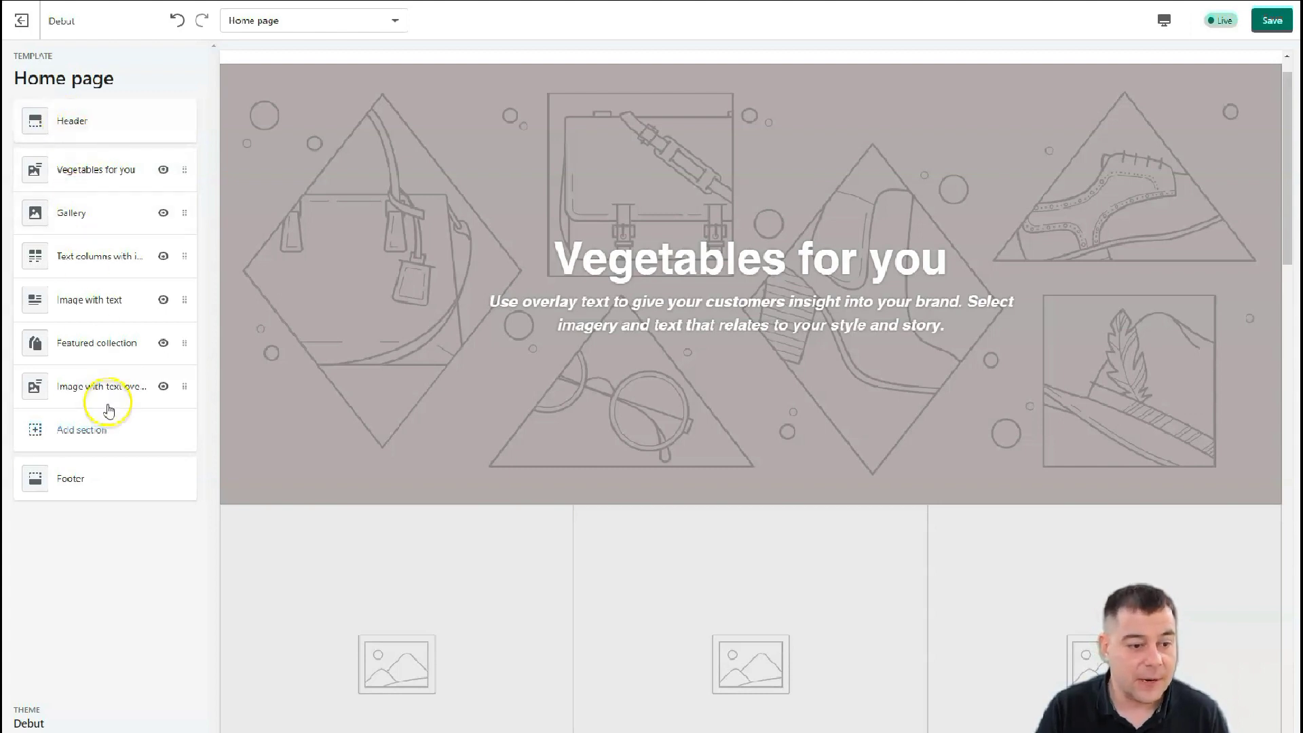
Leave the theme editor without saving and start a new product under Products
click(19, 27)
click(846, 452)
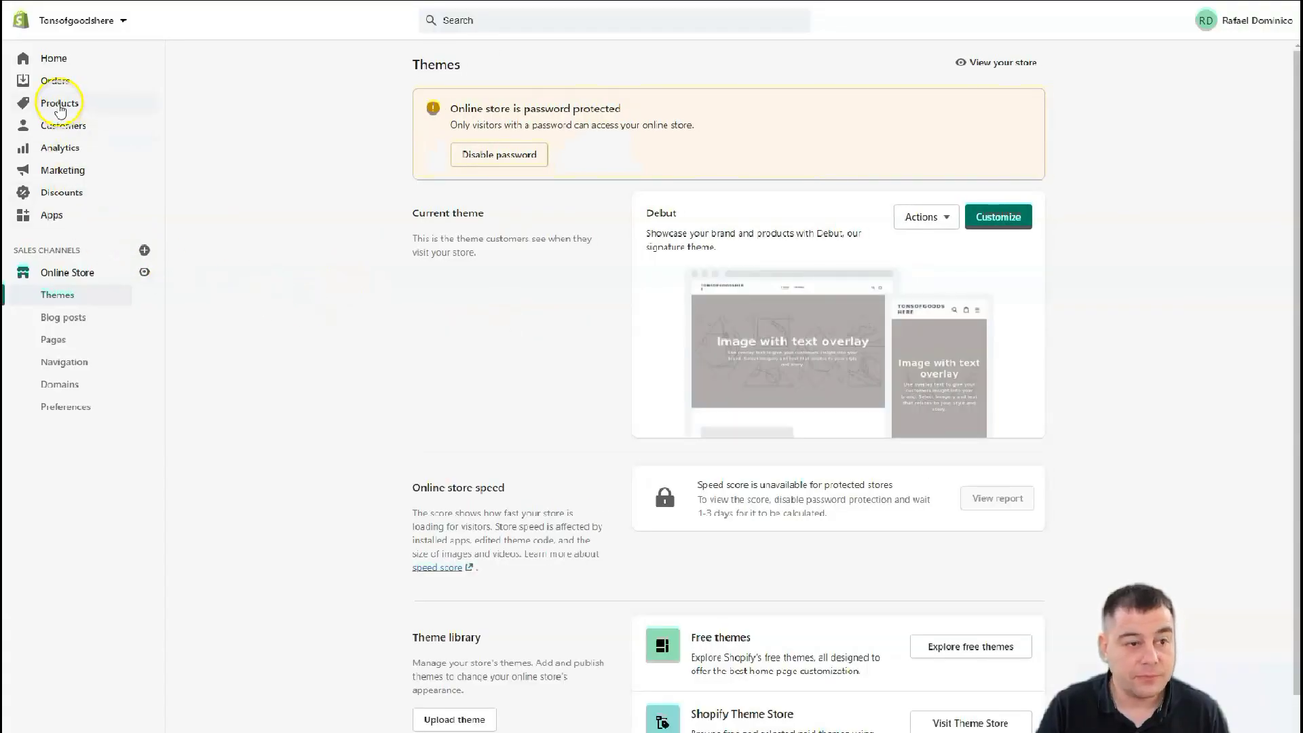
click(49, 109)
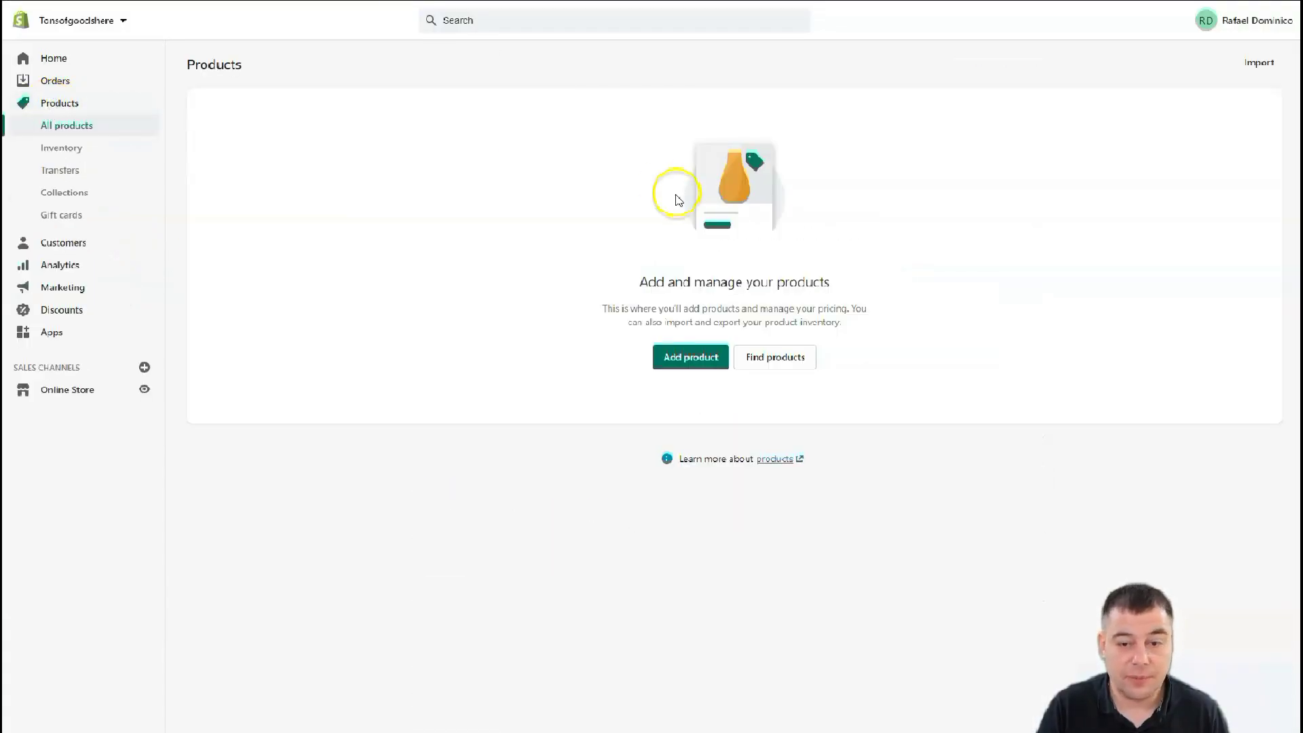
click(692, 364)
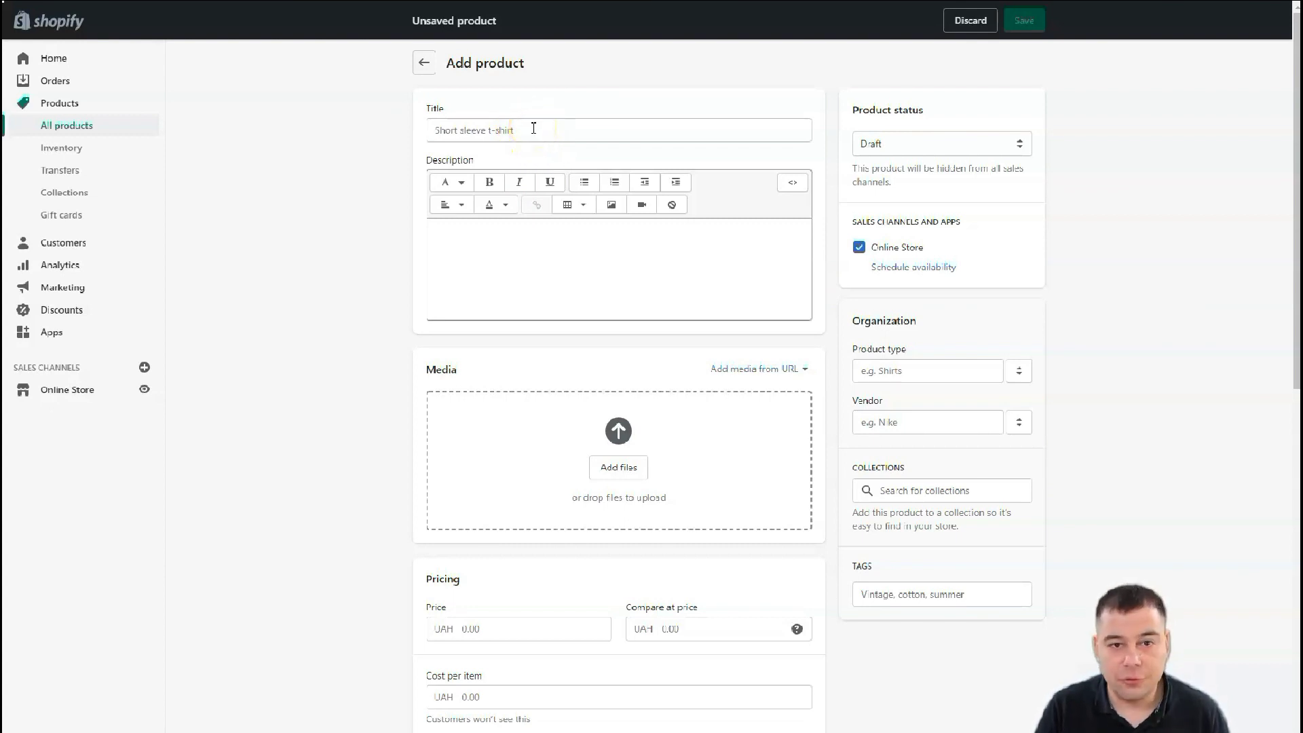
scroll(611, 370, down, 10)
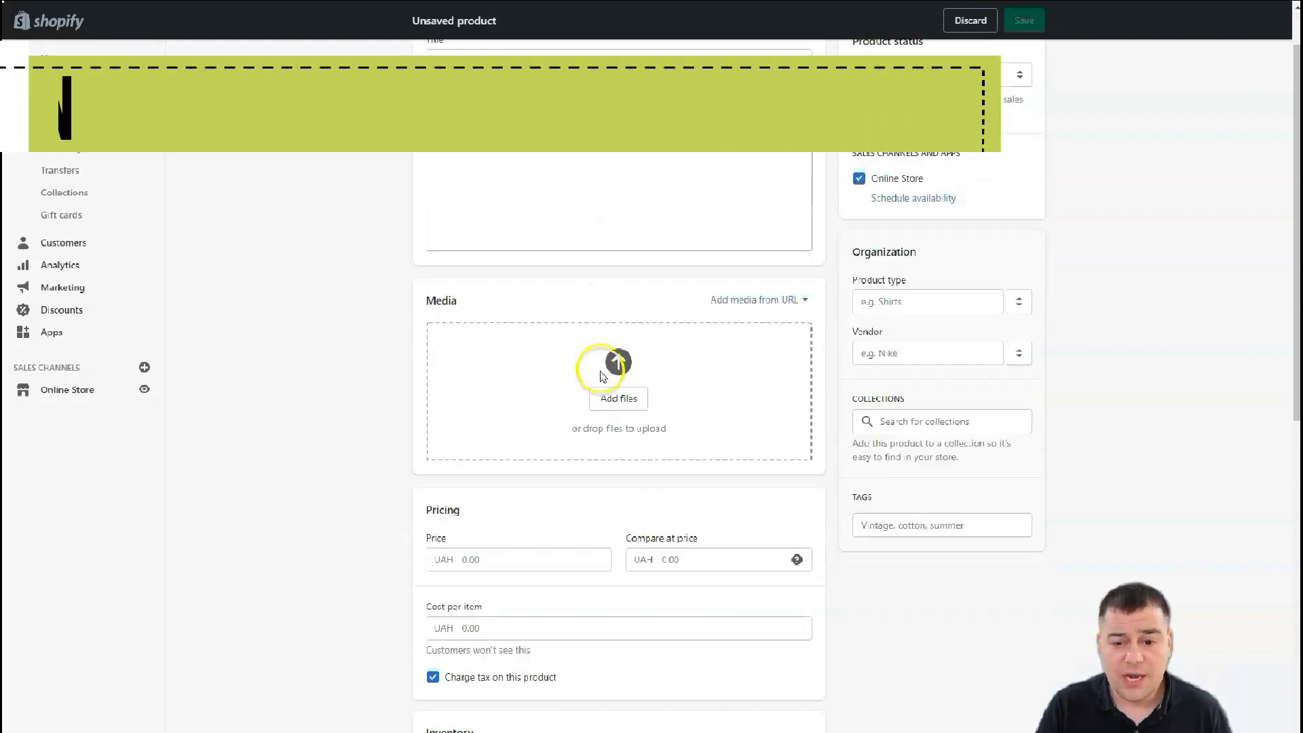
scroll(593, 366, up, 10)
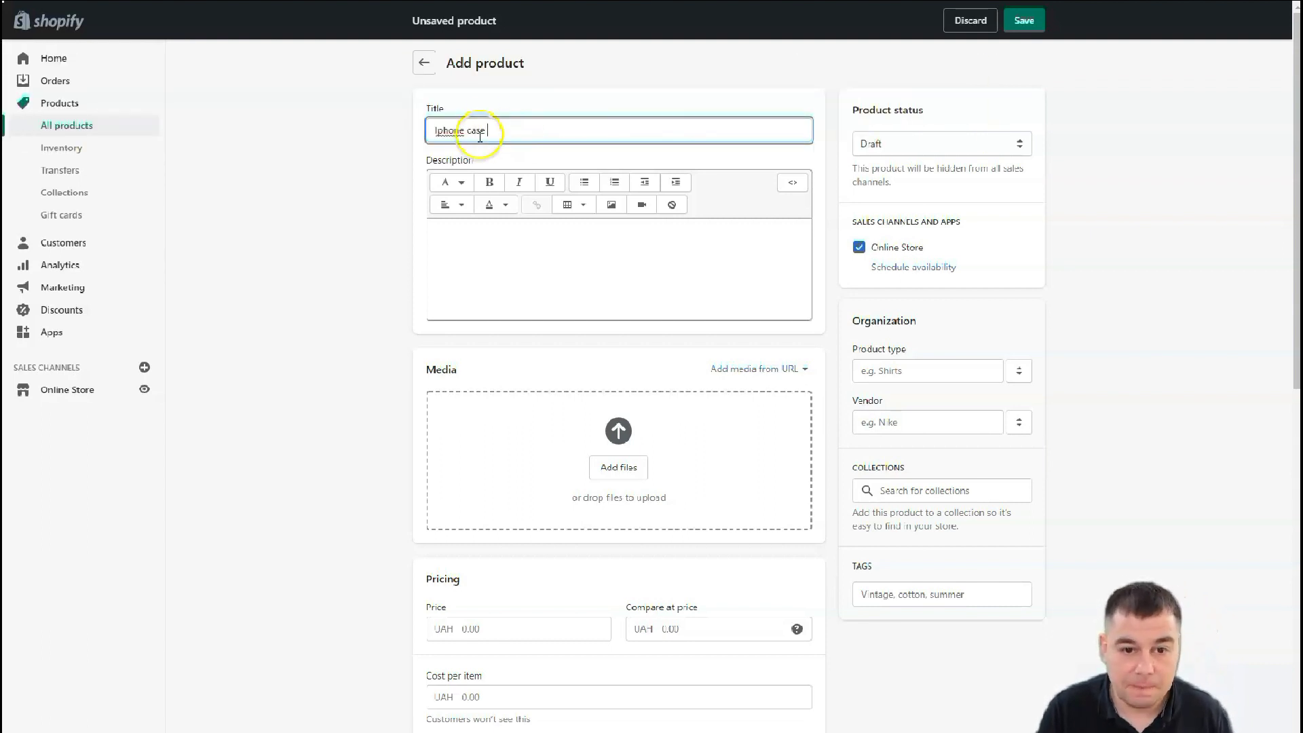
click(515, 262)
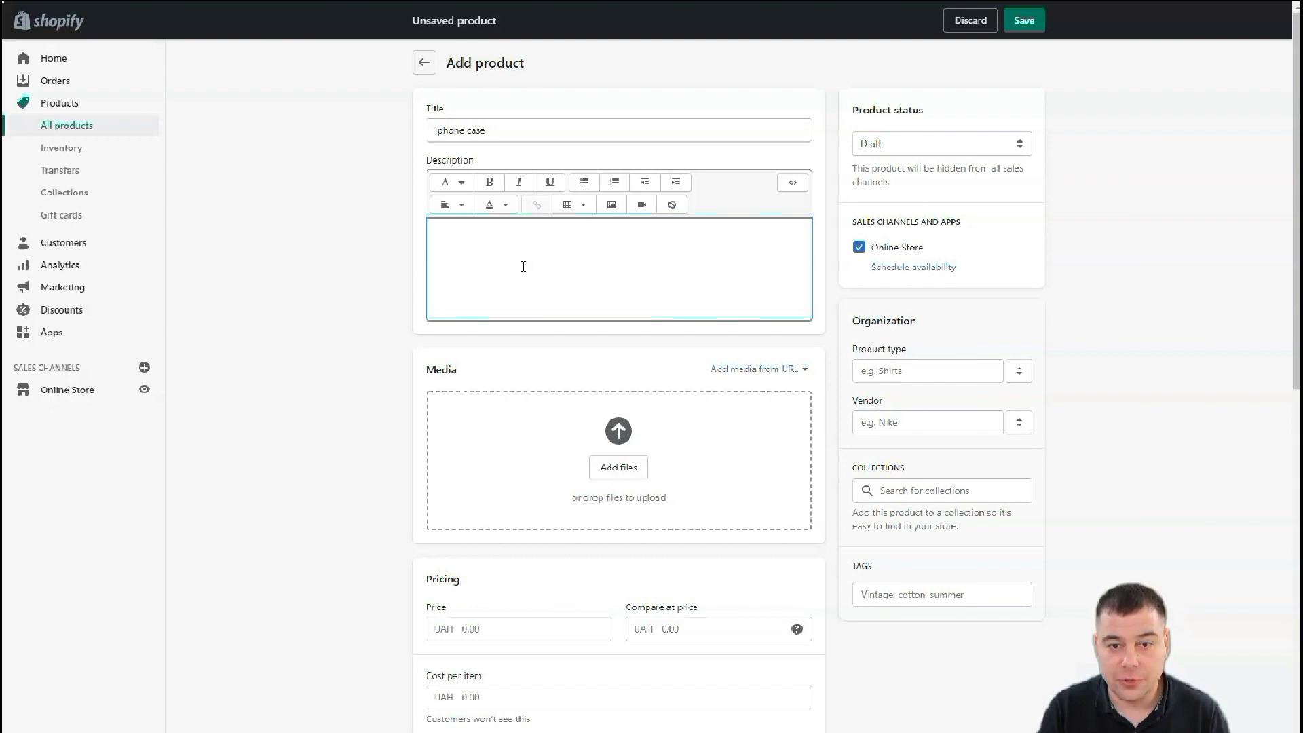
scroll(523, 266, down, 2)
click(552, 265)
scroll(512, 155, up, 2)
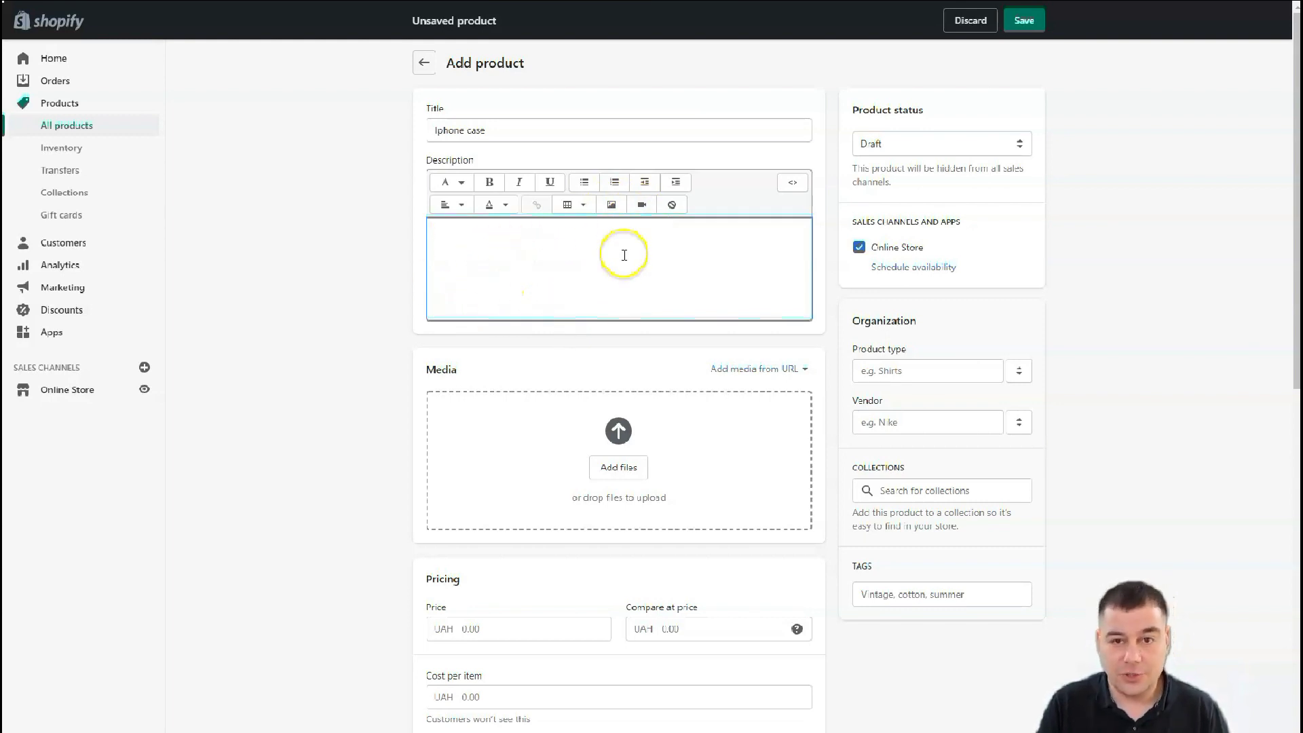
scroll(517, 441, down, 2)
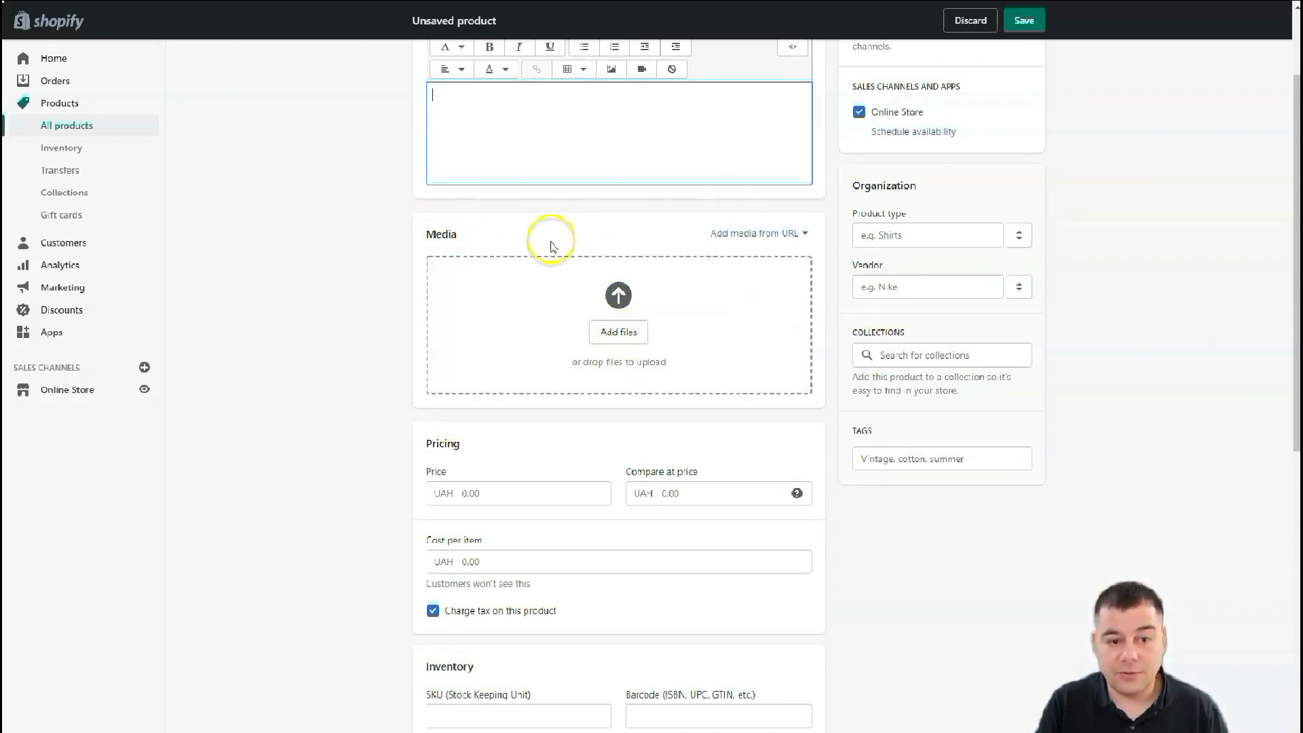
scroll(596, 340, down, 3)
Price the Iphone case at 100, compare-at 200, cost 25, with tax charging turned off
click(495, 291)
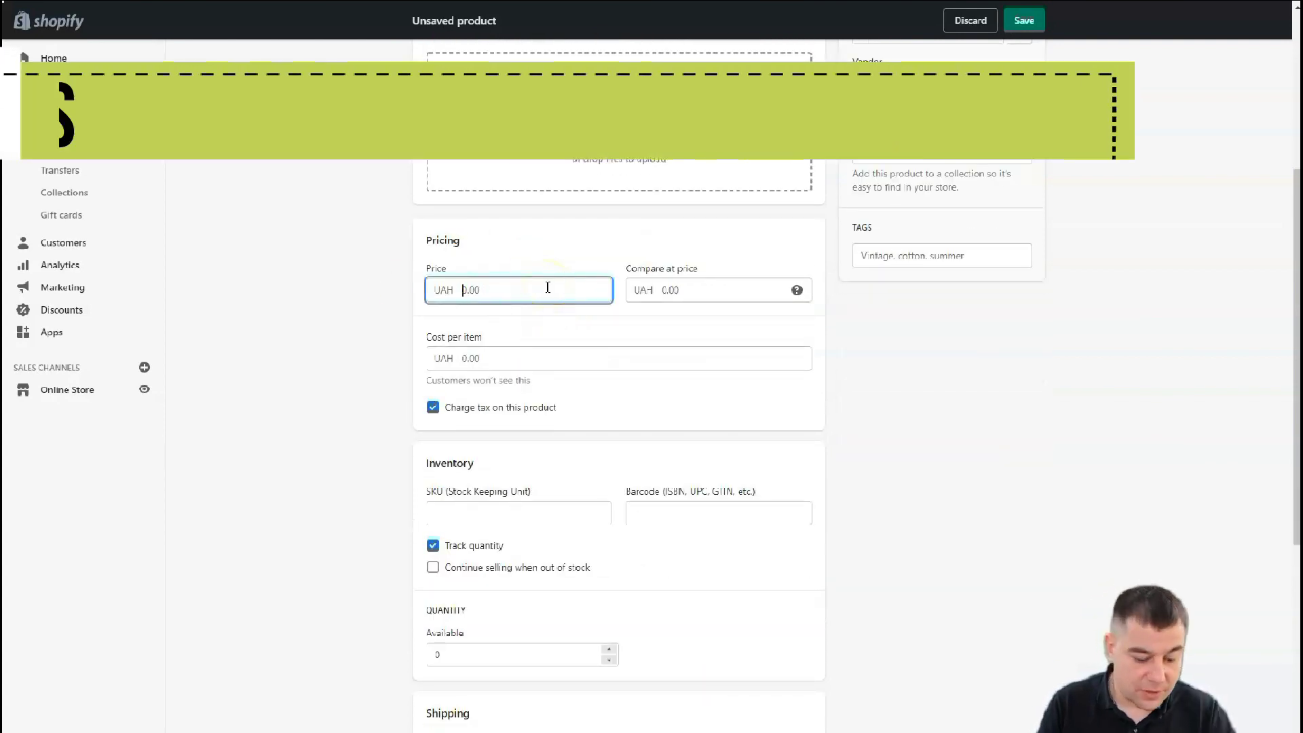
text(1)
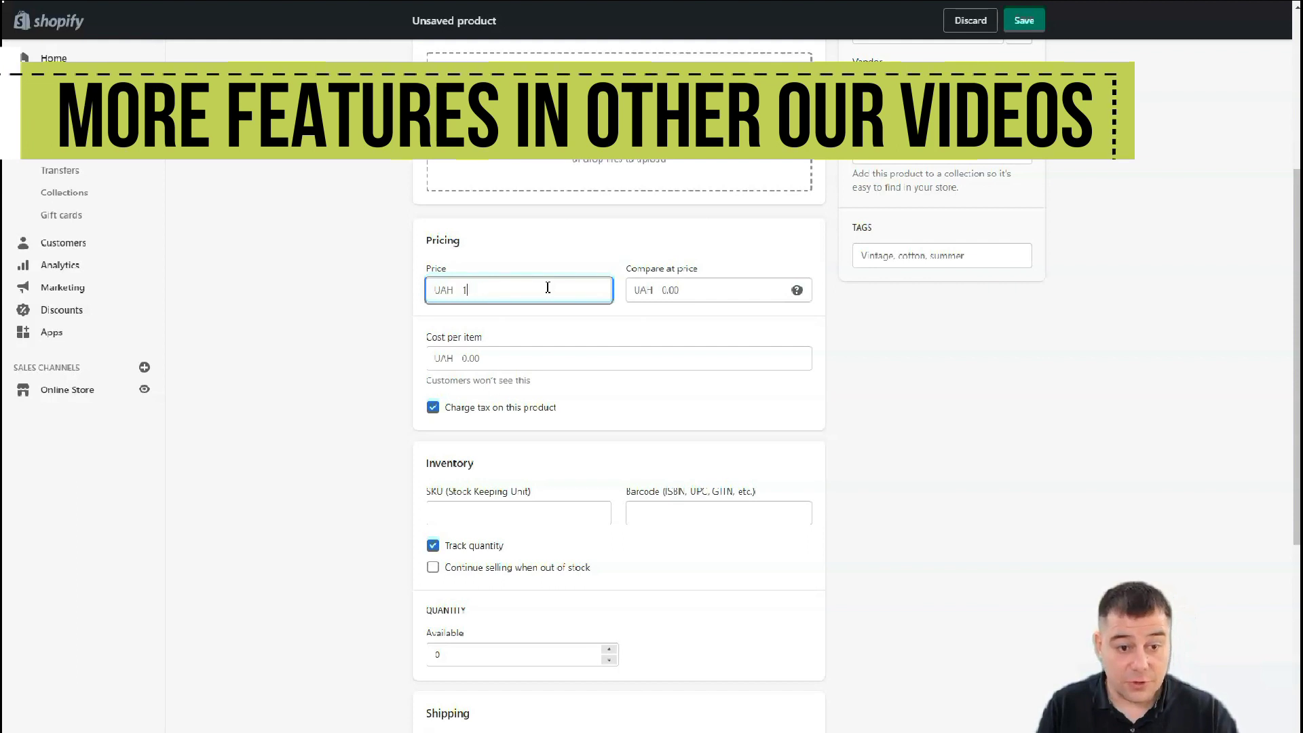
text(00)
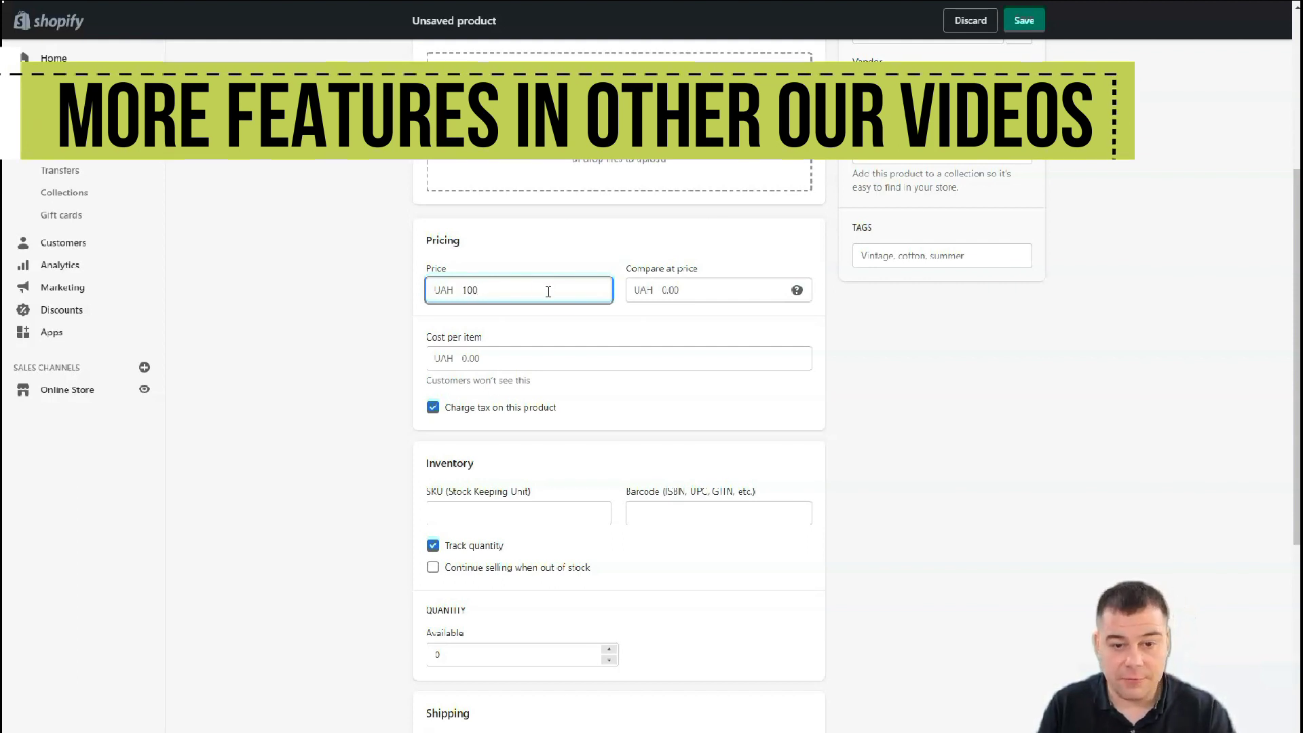
click(667, 292)
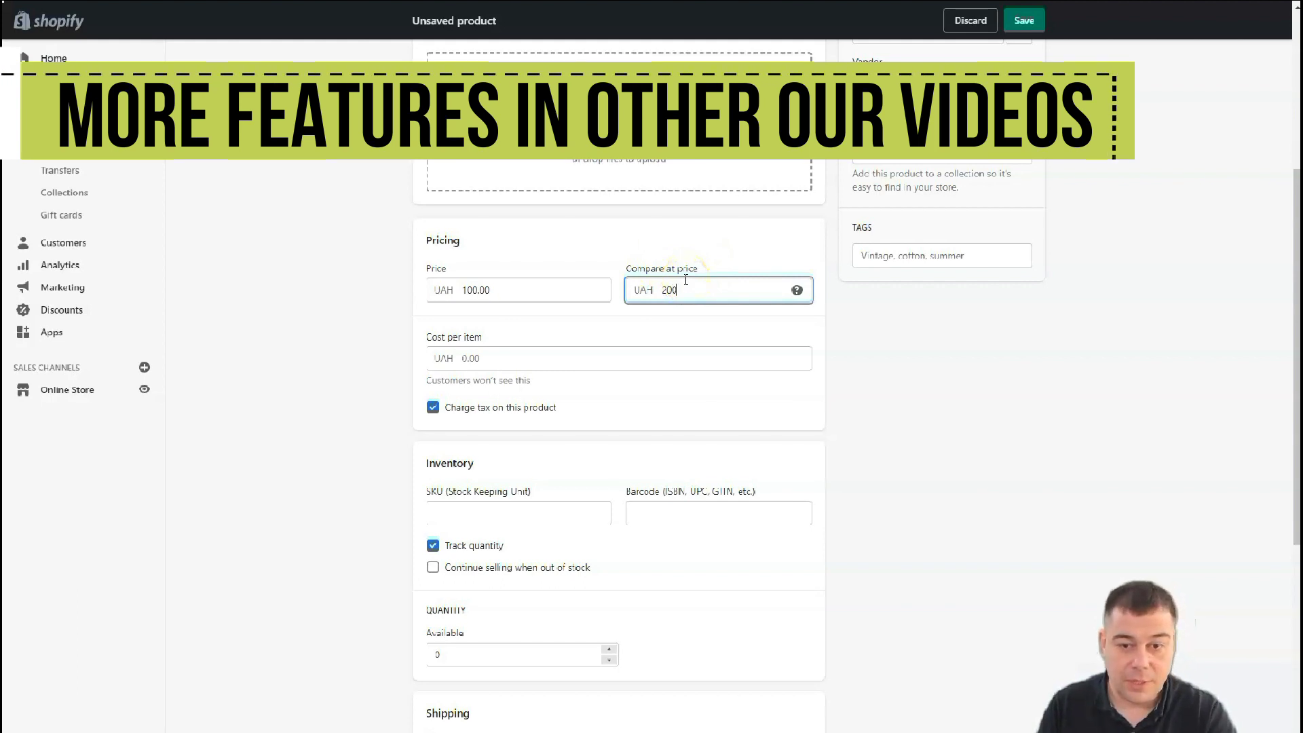
click(503, 359)
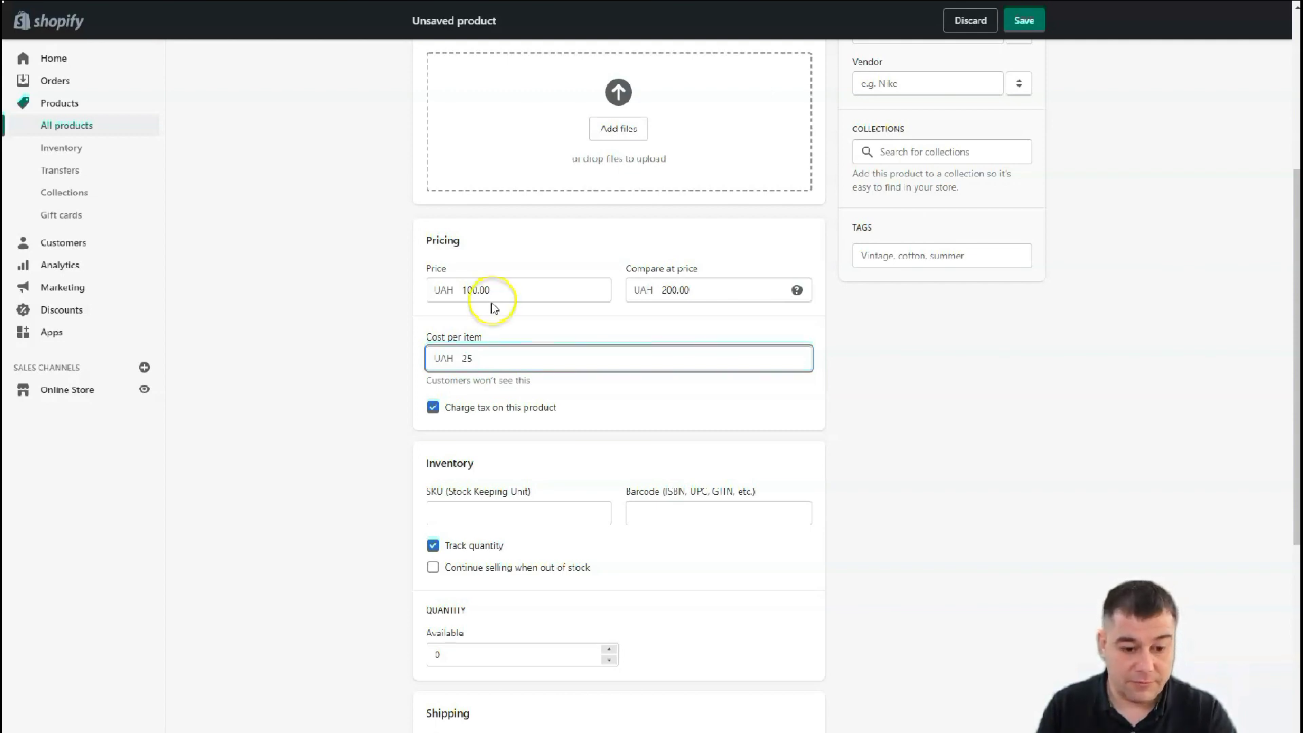
click(432, 407)
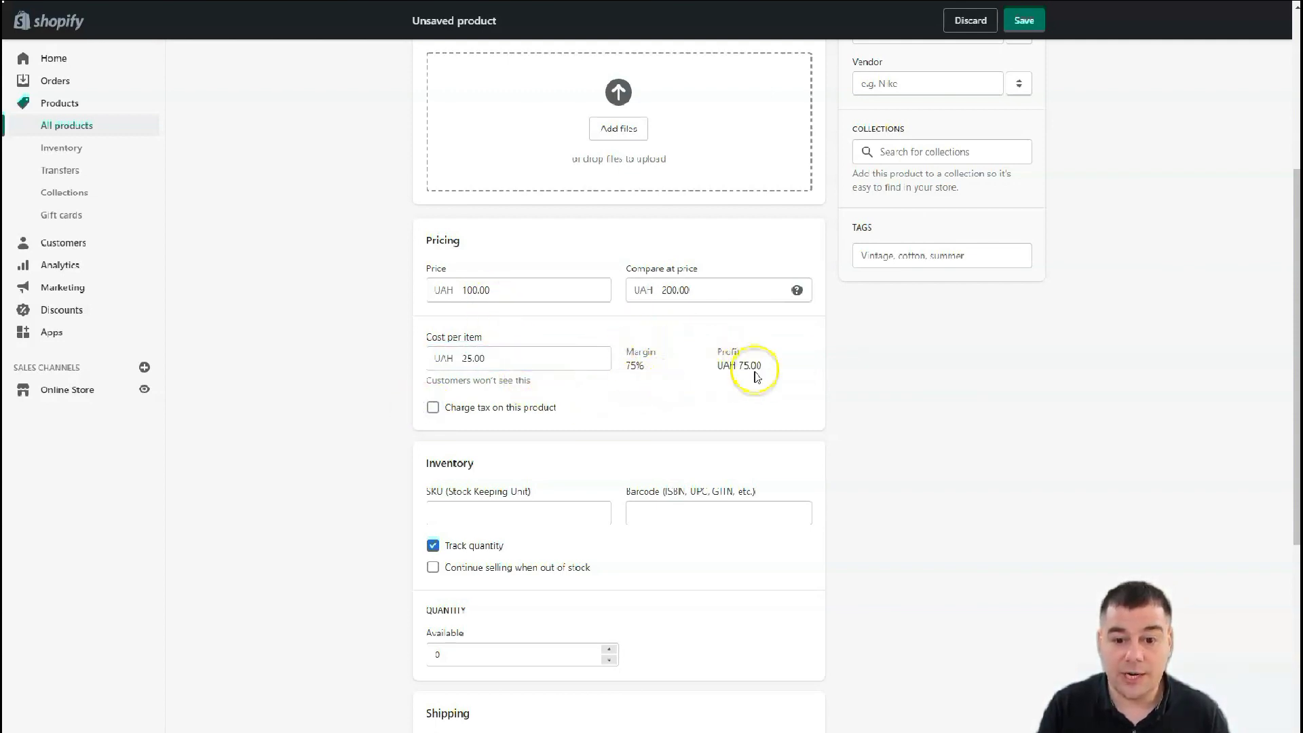
scroll(641, 385, down, 1)
scroll(641, 384, down, 3)
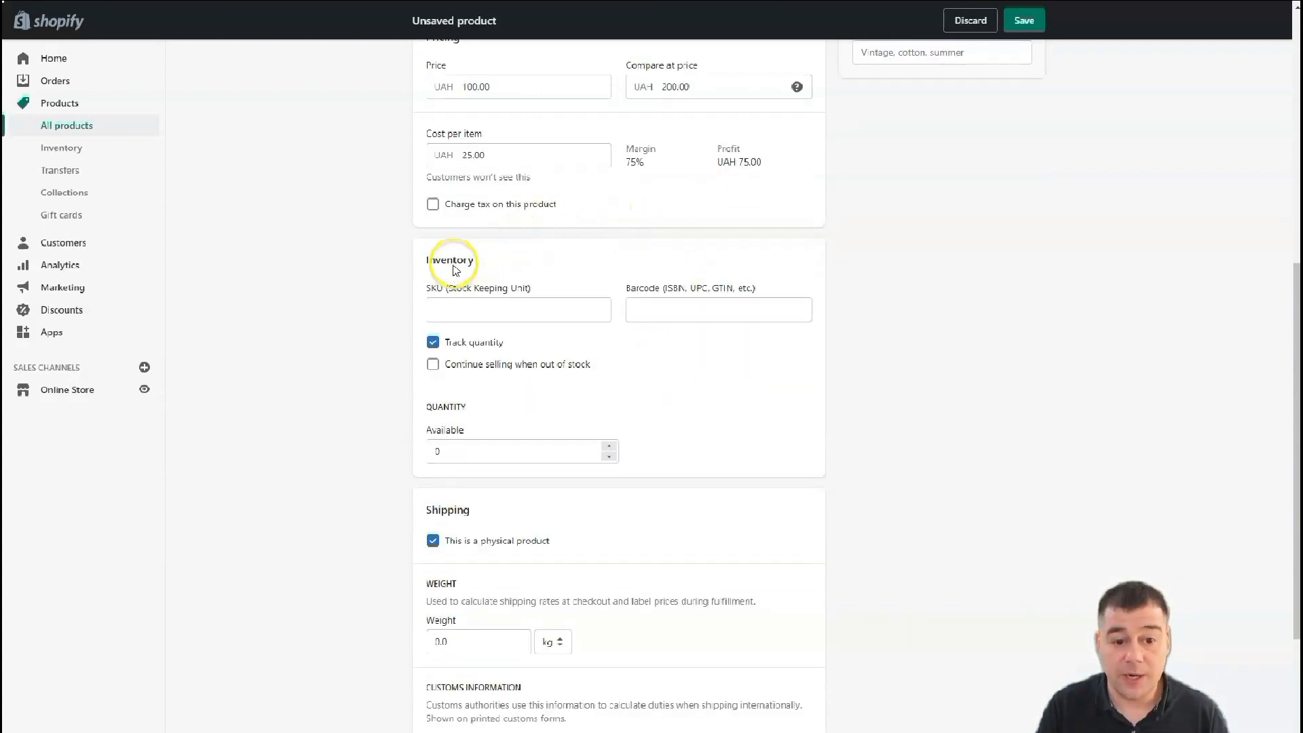
scroll(538, 292, down, 1)
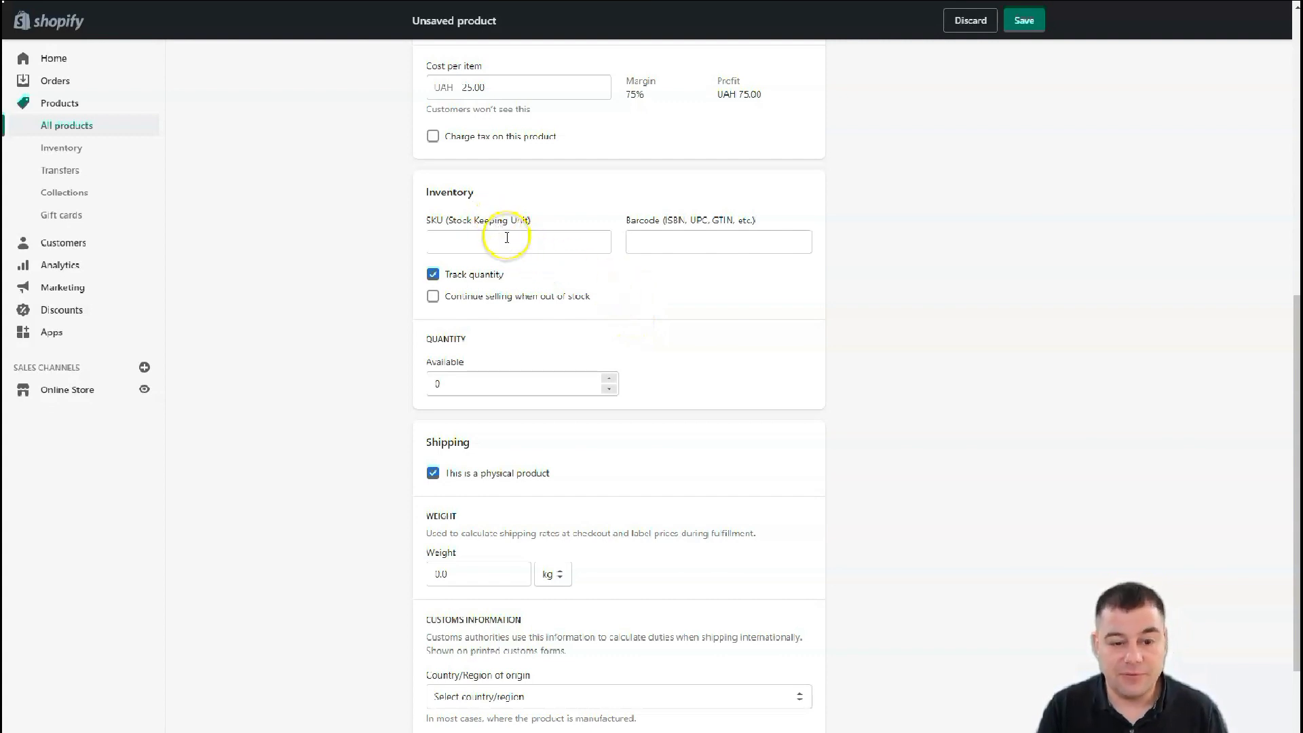
scroll(509, 237, down, 1)
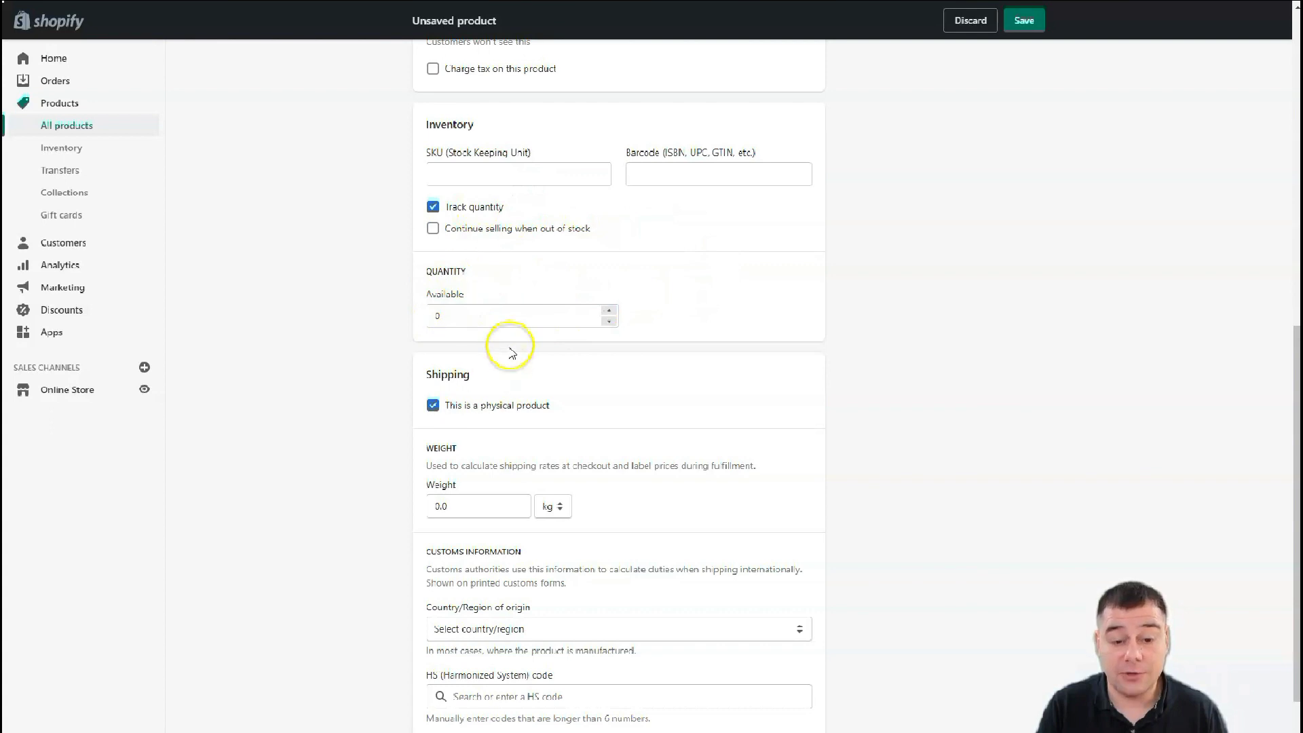
scroll(567, 376, down, 2)
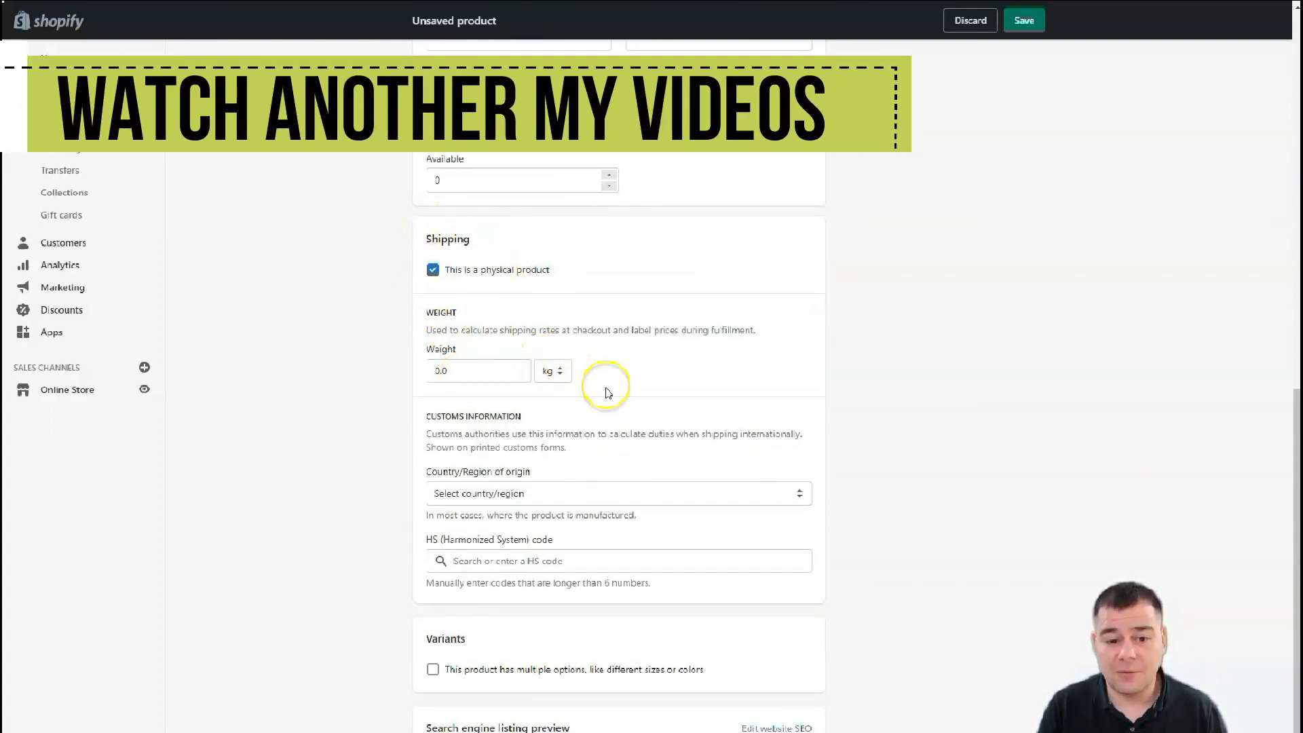
scroll(590, 380, down, 1)
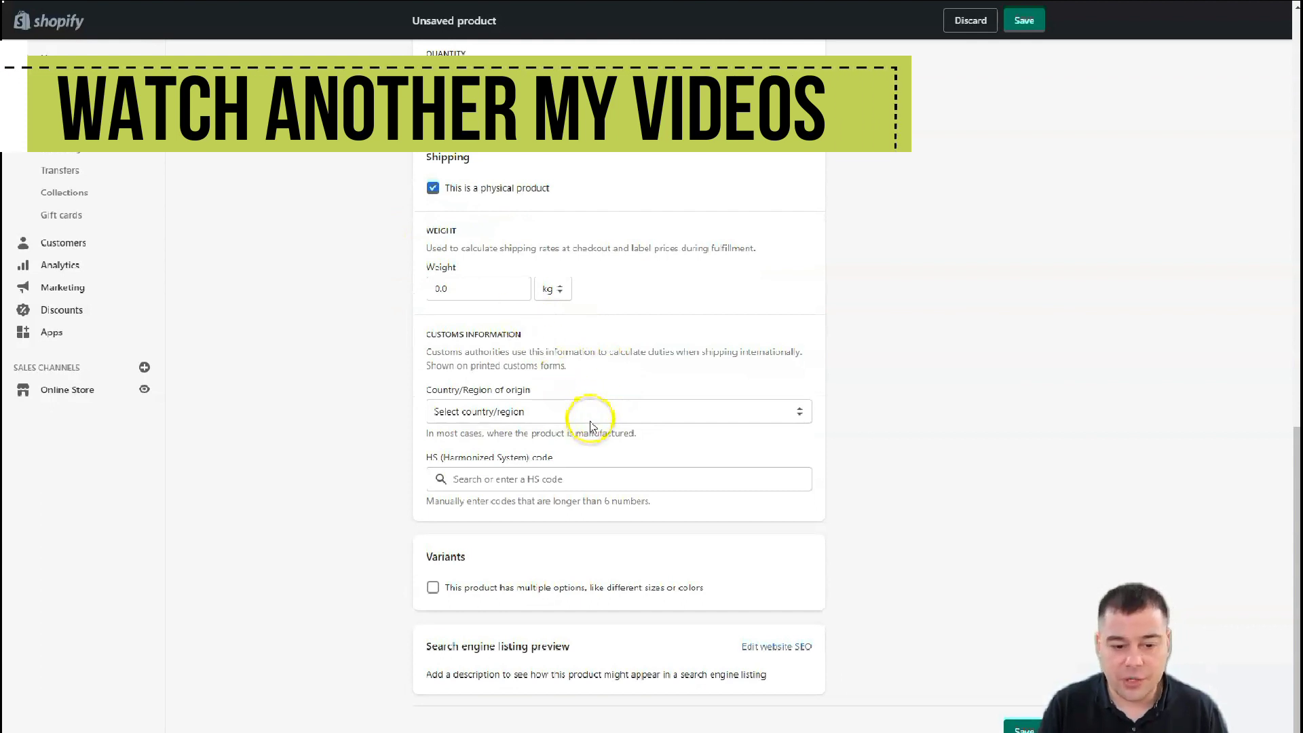
scroll(592, 420, up, 10)
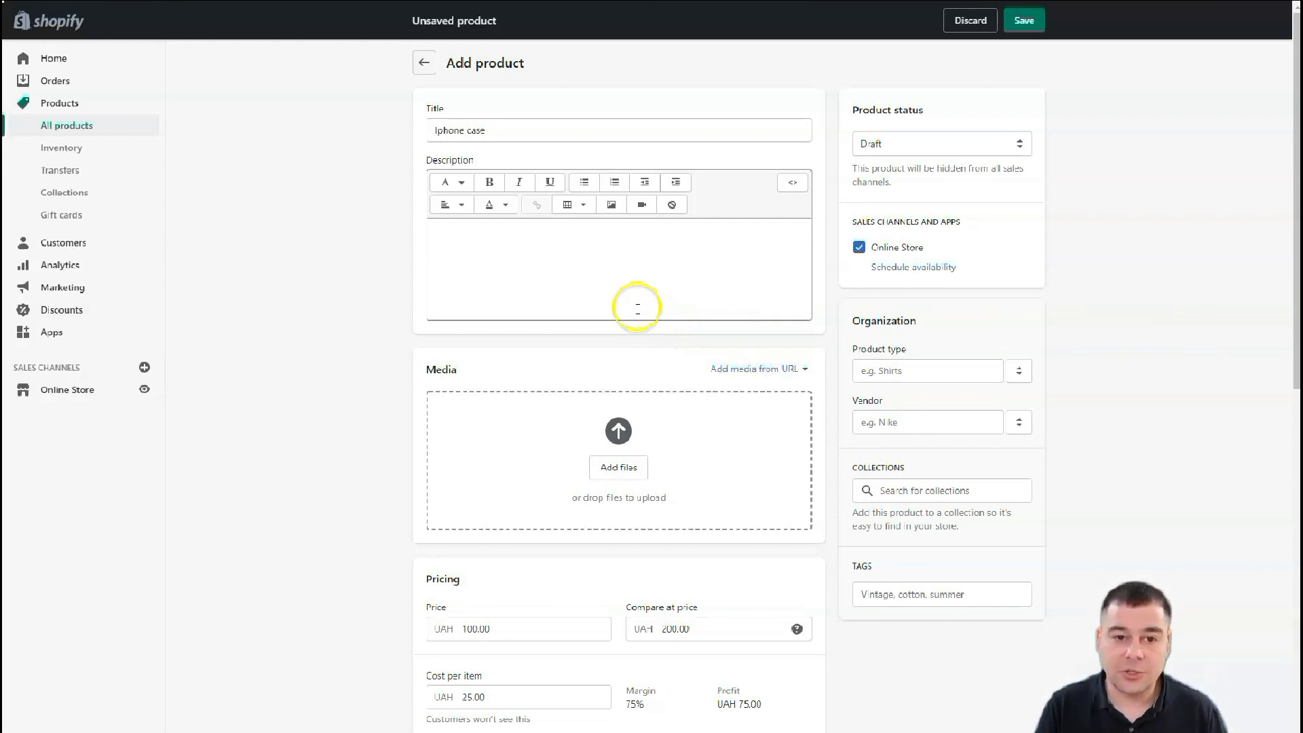
Discard the unsaved Iphone case product and go back to the store's Home dashboard
click(426, 61)
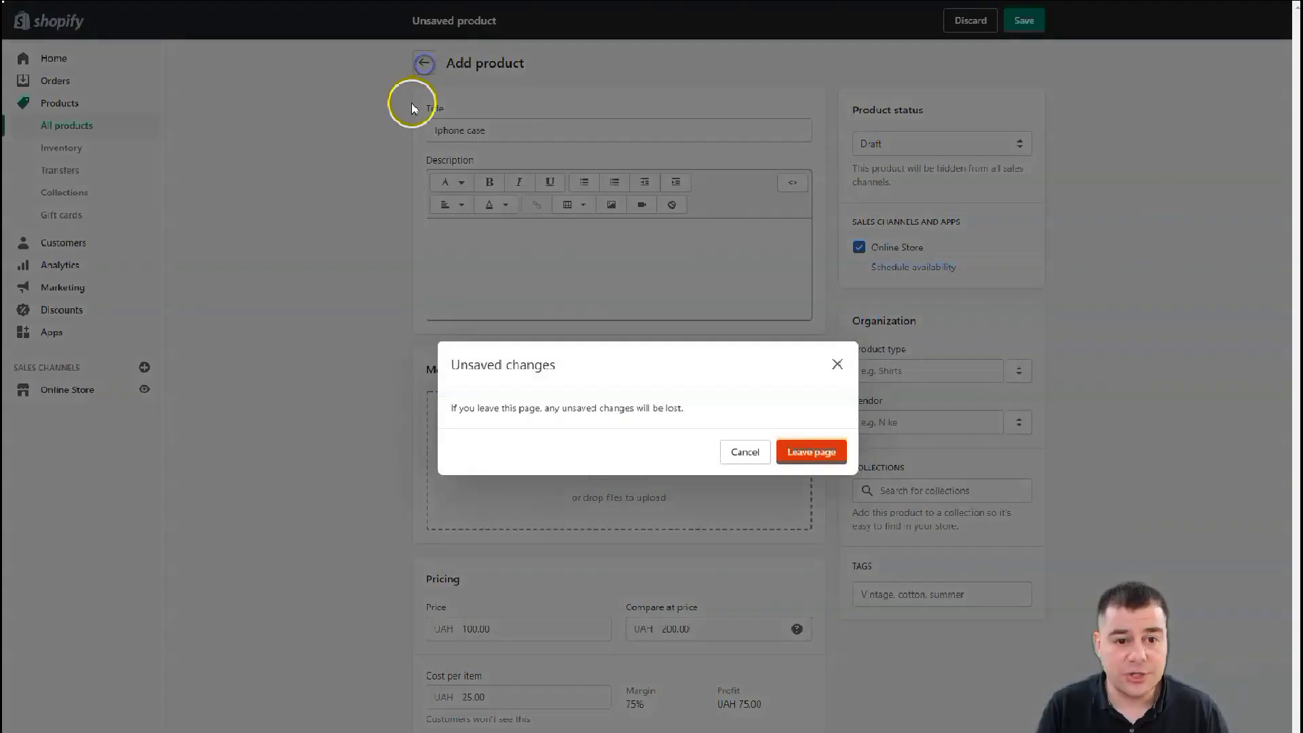
click(814, 468)
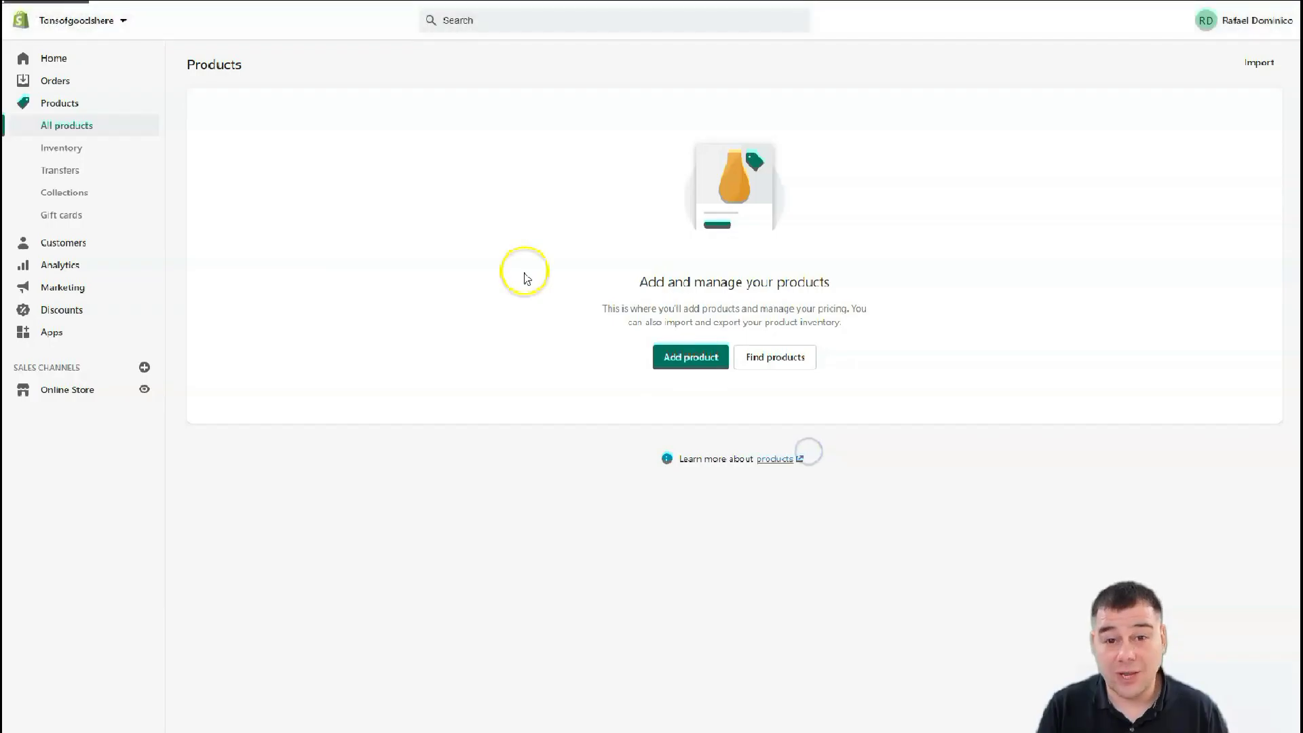
click(46, 58)
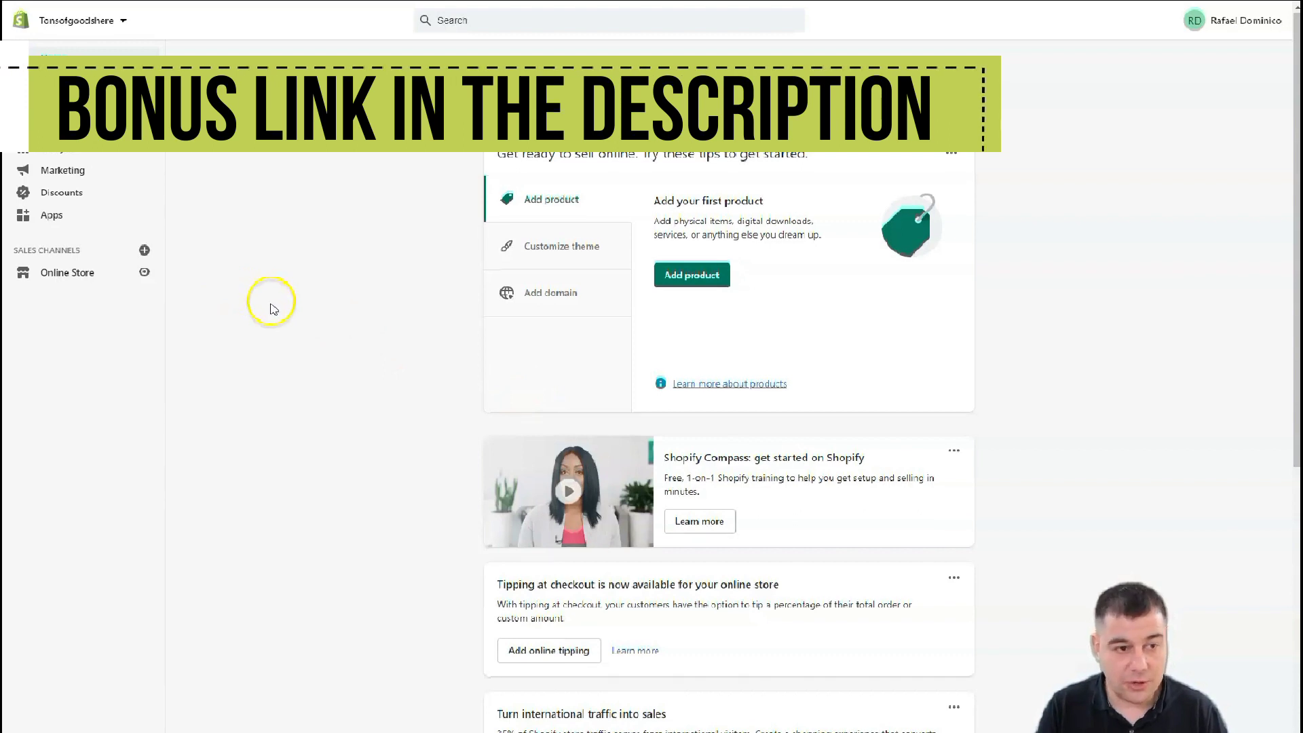
scroll(272, 309, down, 9)
scroll(322, 293, up, 3)
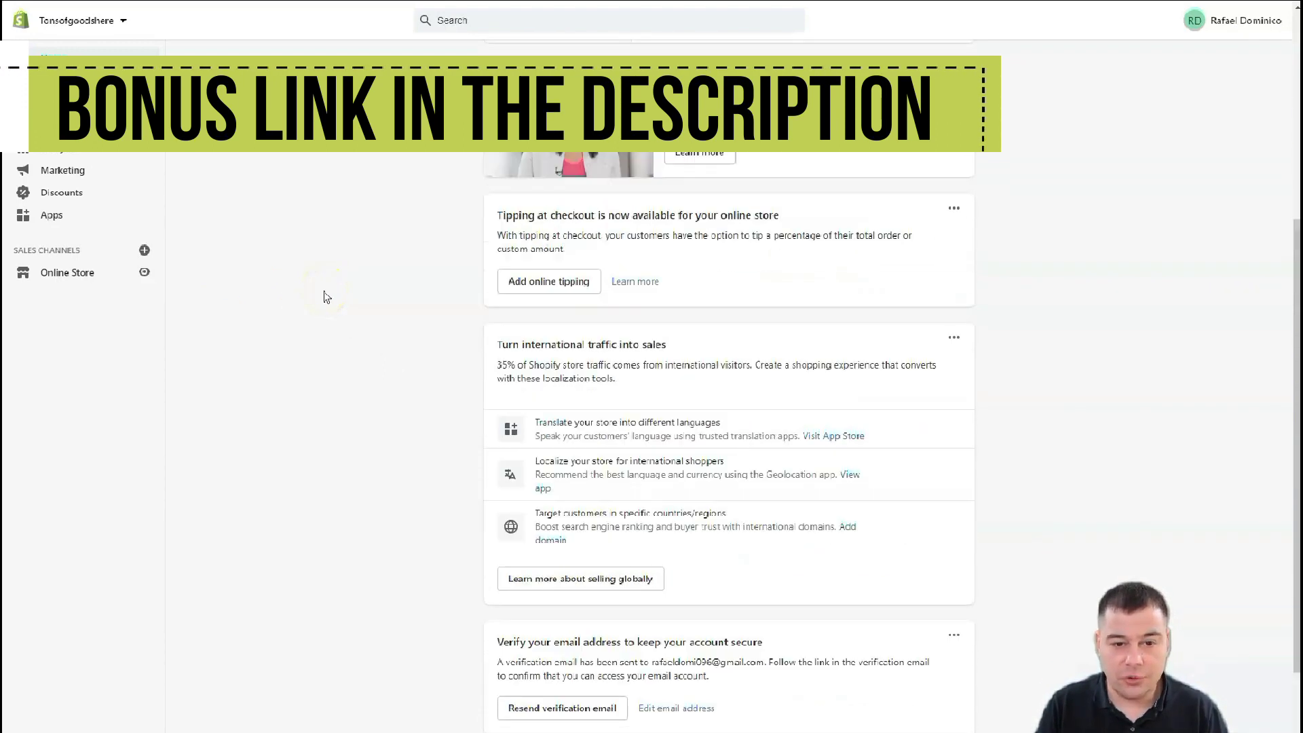
scroll(326, 296, up, 5)
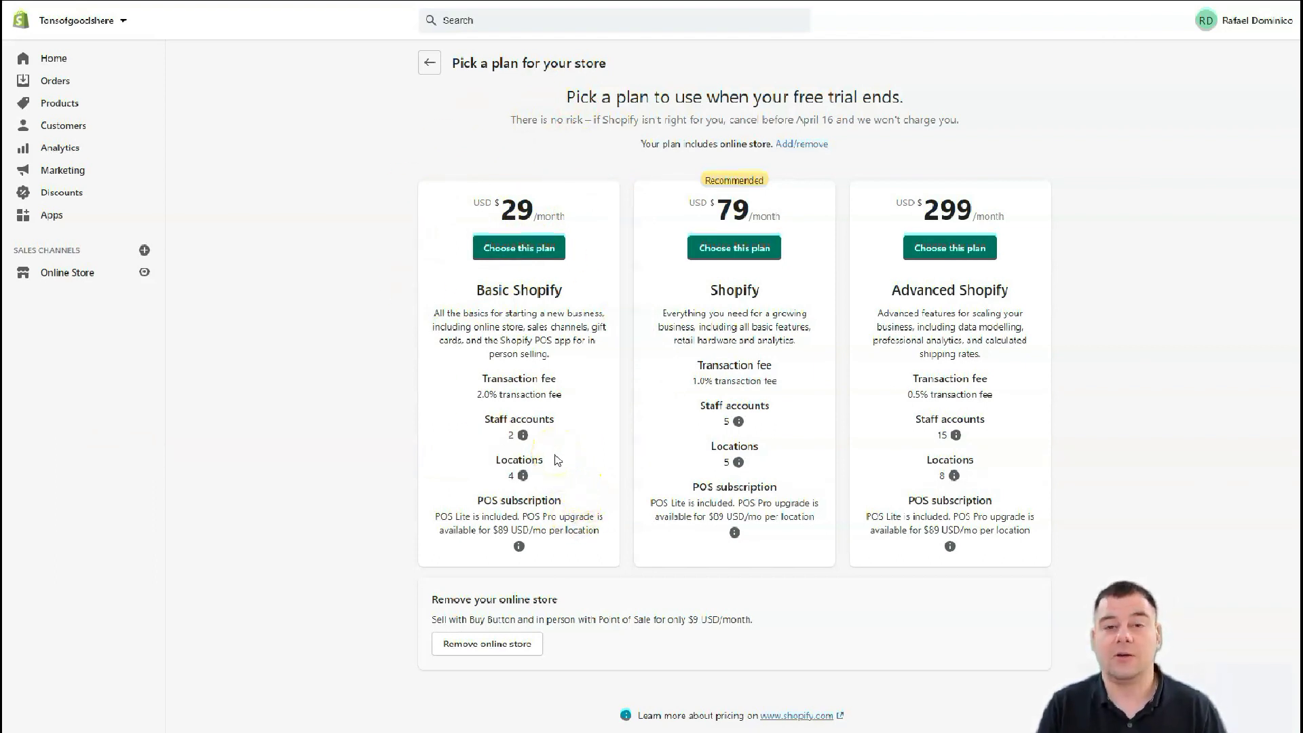
Review the Basic ($29), Shopify ($79) and Advanced ($299) plans, then return Home without choosing one
click(548, 457)
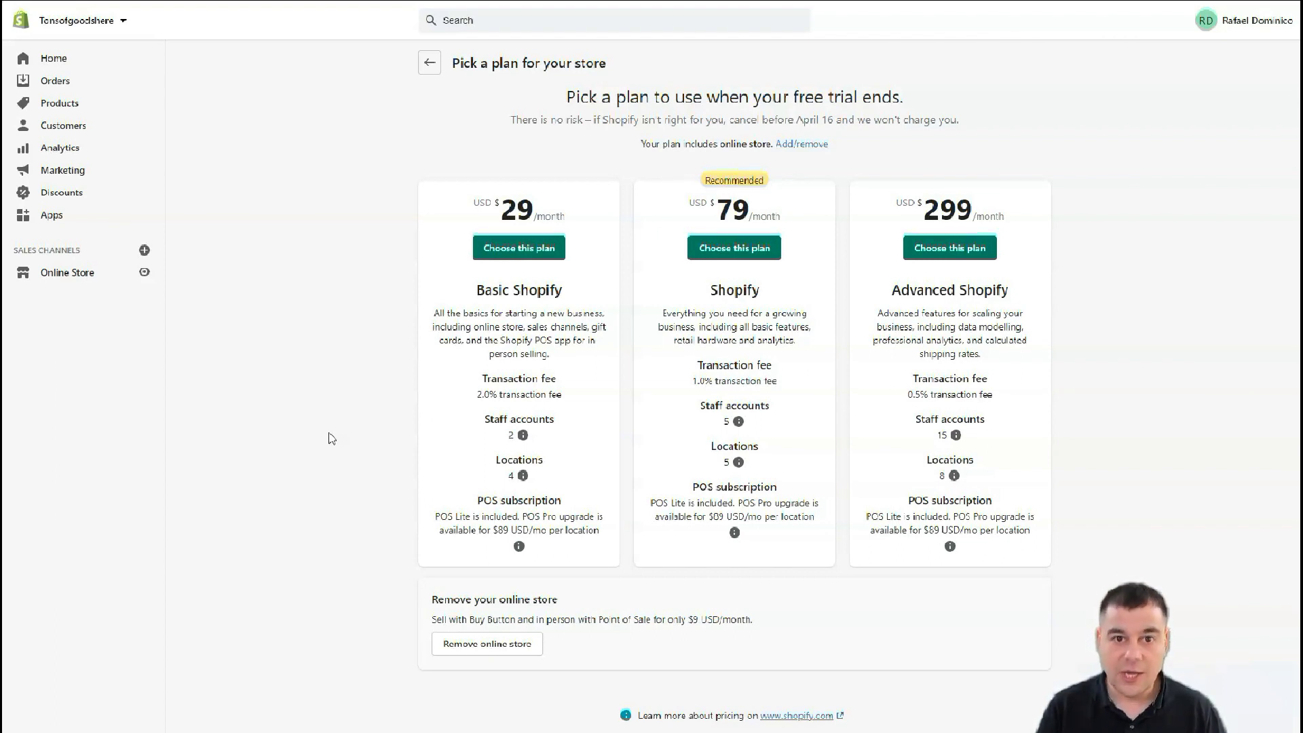
click(337, 426)
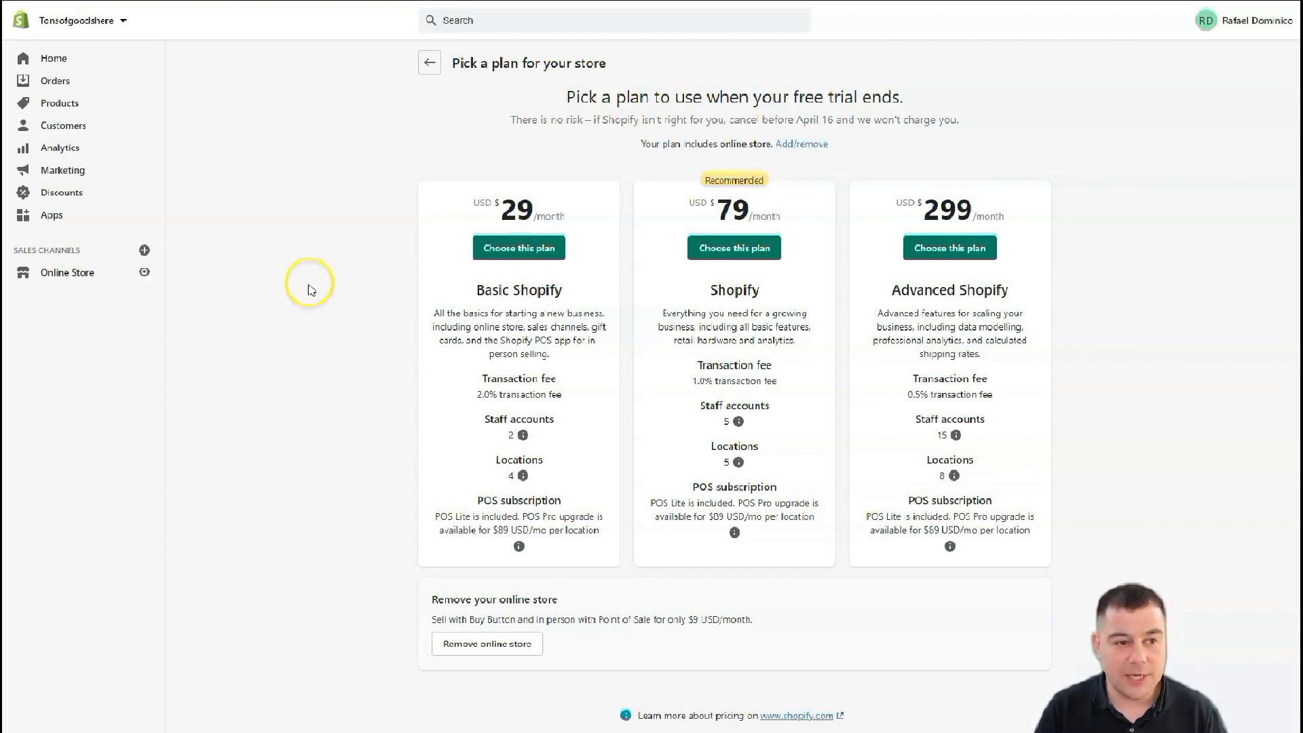
click(47, 60)
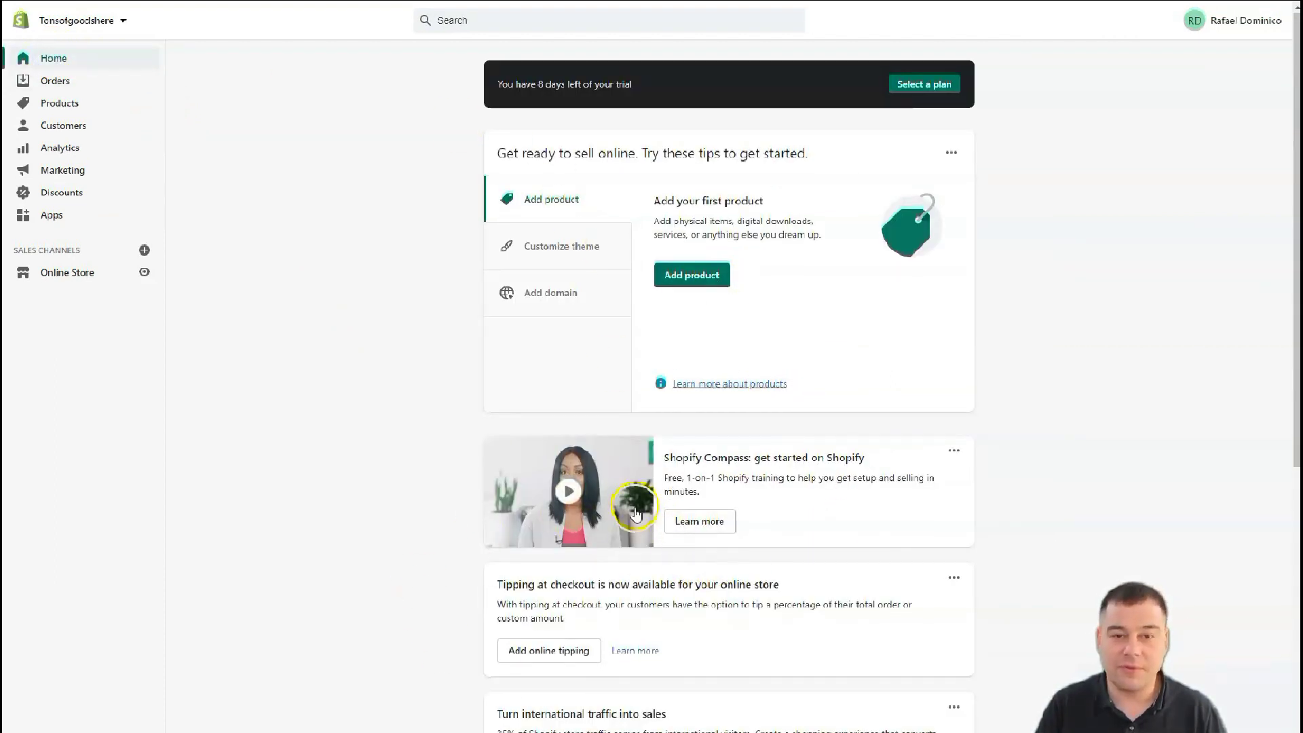
scroll(679, 516, down, 9)
scroll(635, 510, up, 9)
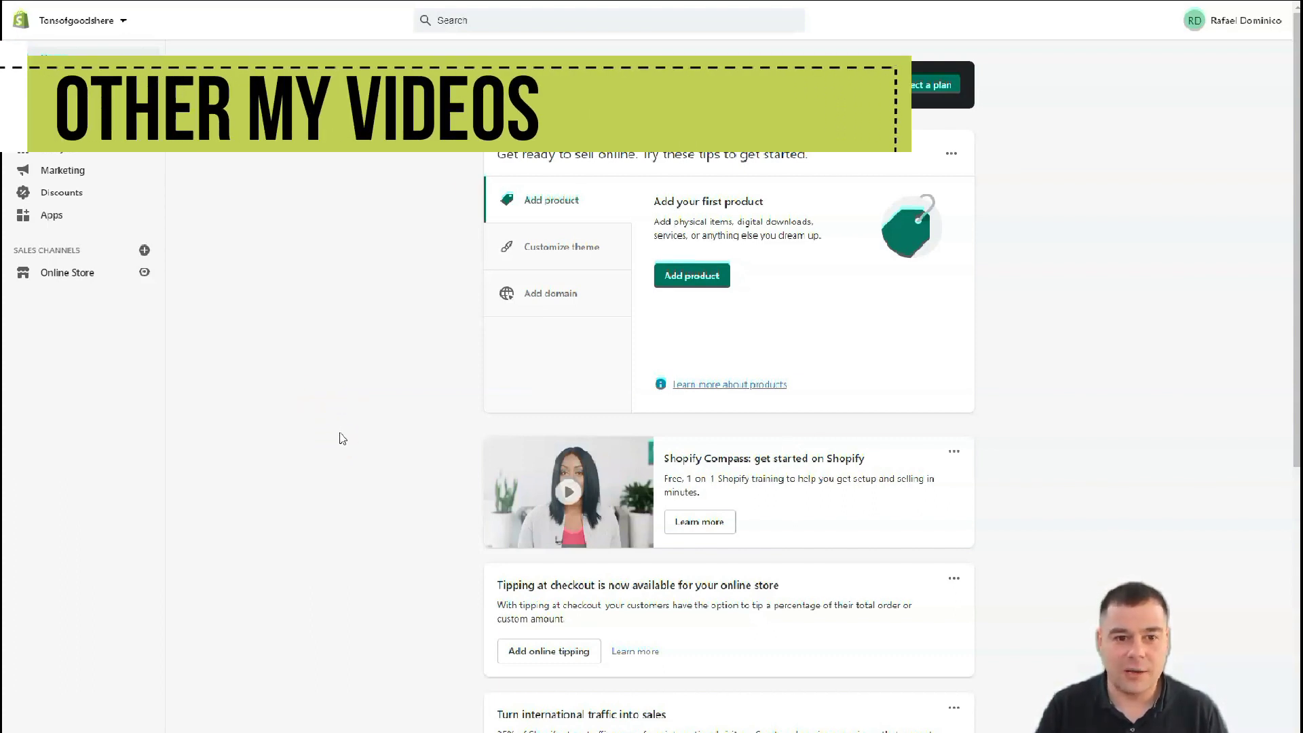
click(333, 405)
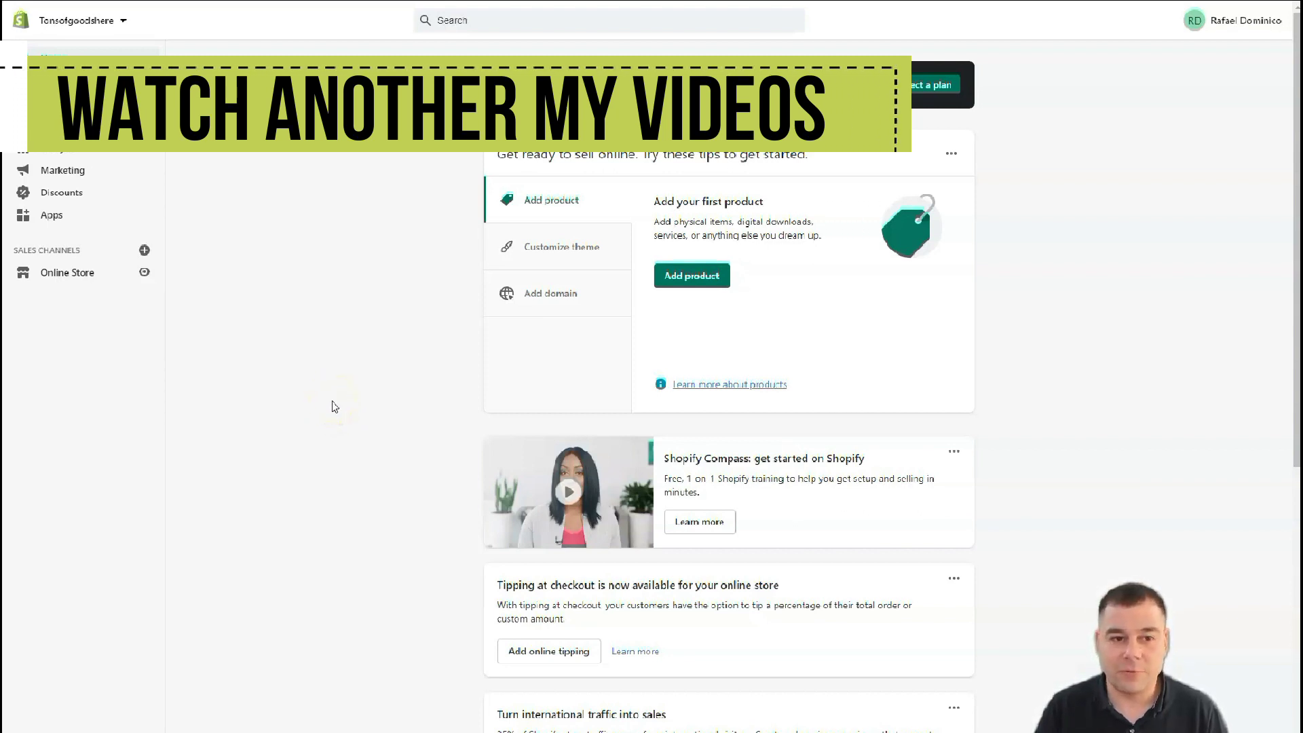
scroll(332, 401, down, 4)
scroll(331, 406, down, 5)
scroll(331, 404, up, 9)
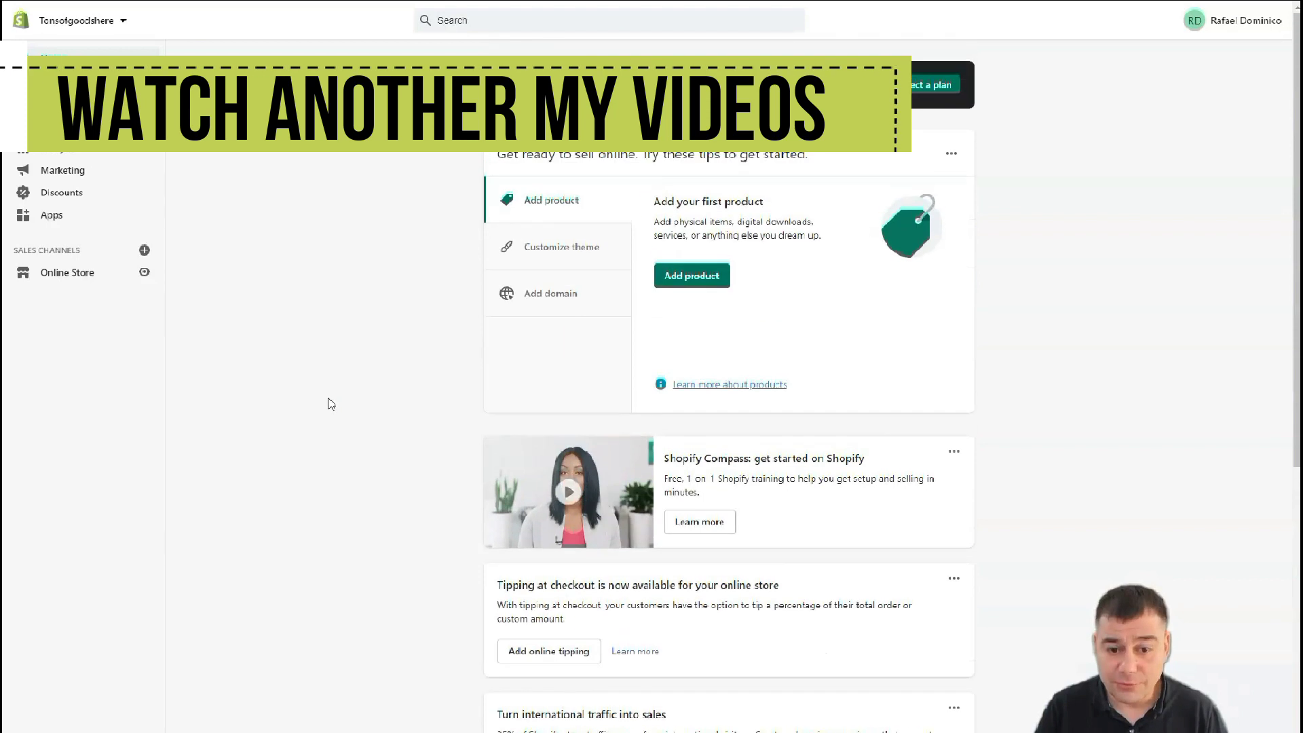
click(341, 395)
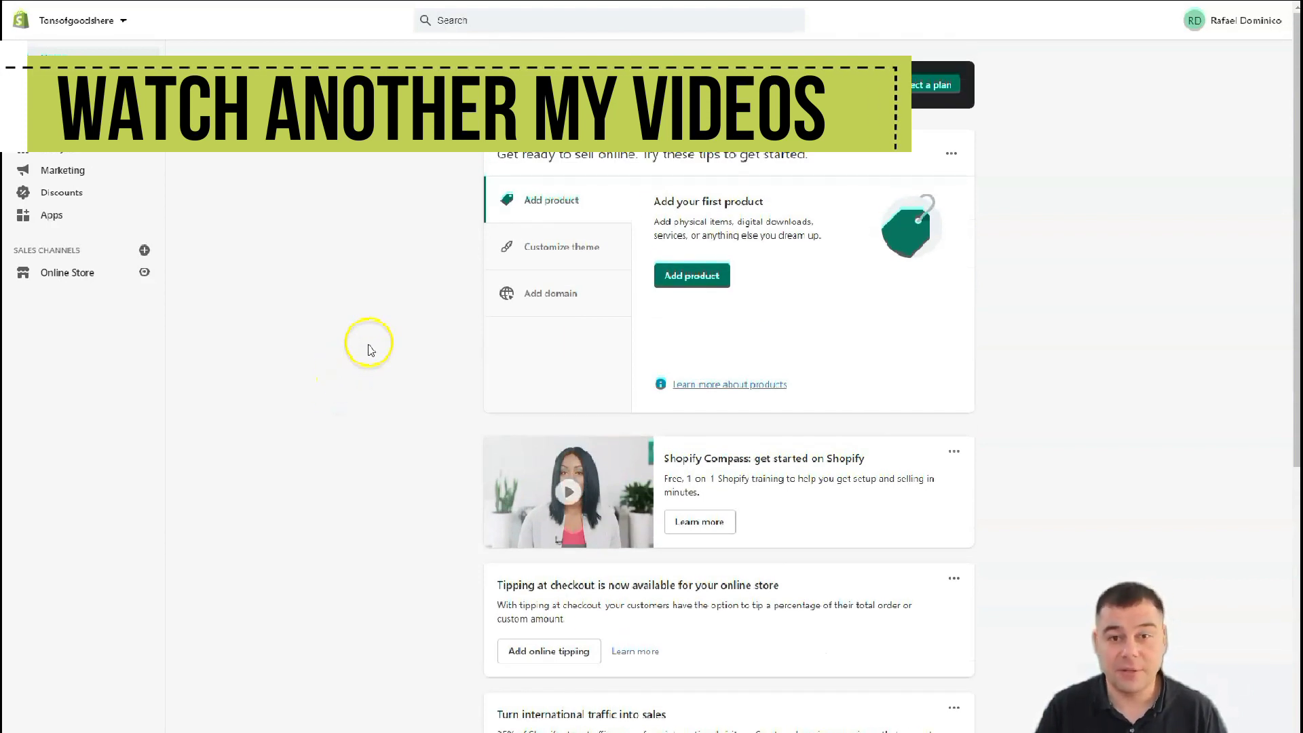